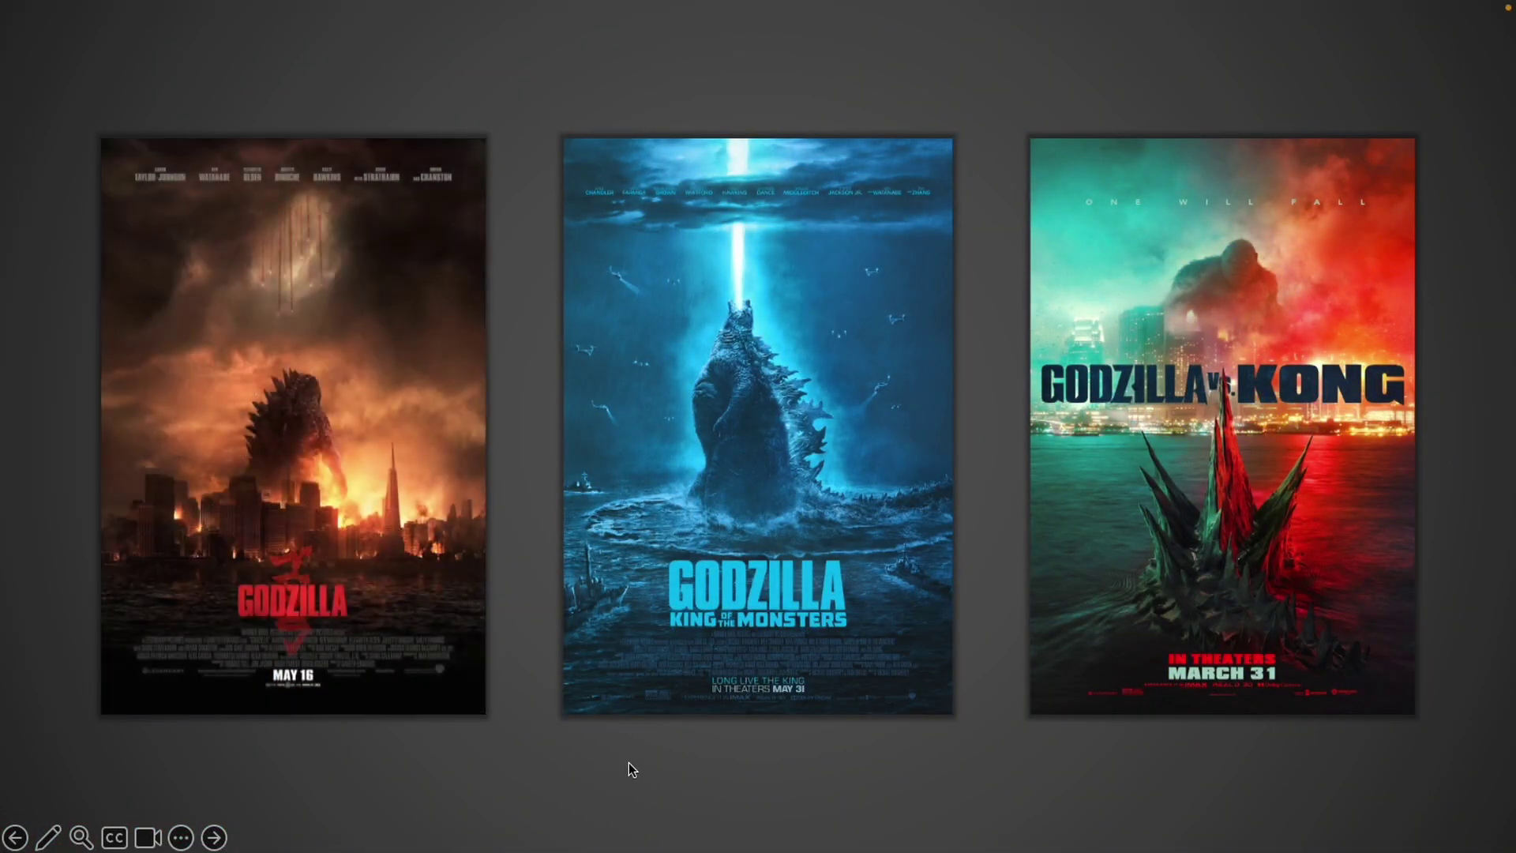
# Preview the King of the Monsters info card in the slideshow, then return to editing
pyautogui.click(923, 619)
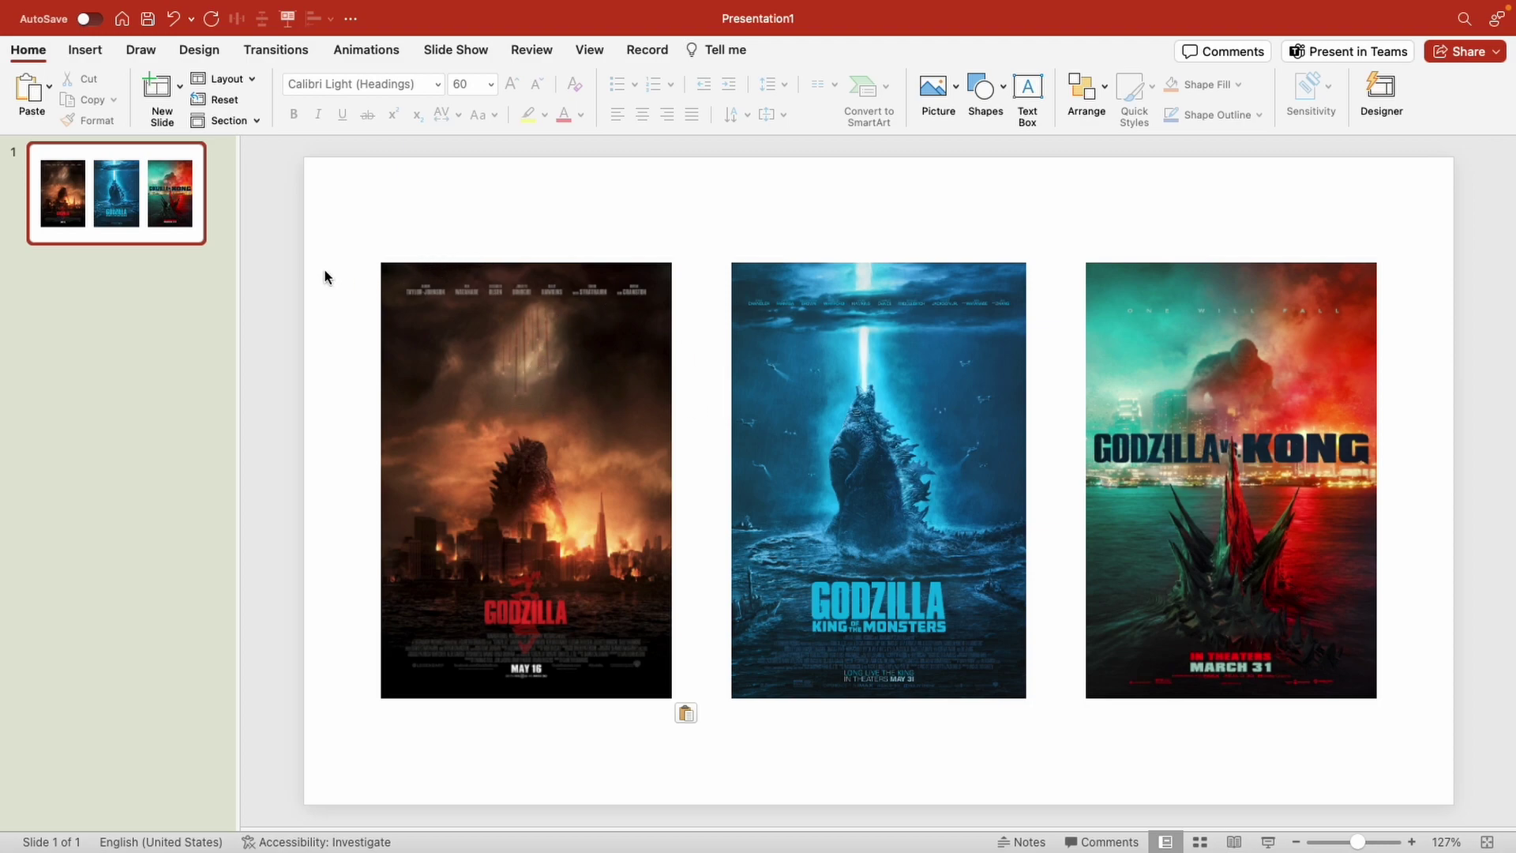
# Draw a rectangle over the whole slide and send it to the back behind the posters
pyautogui.click(93, 51)
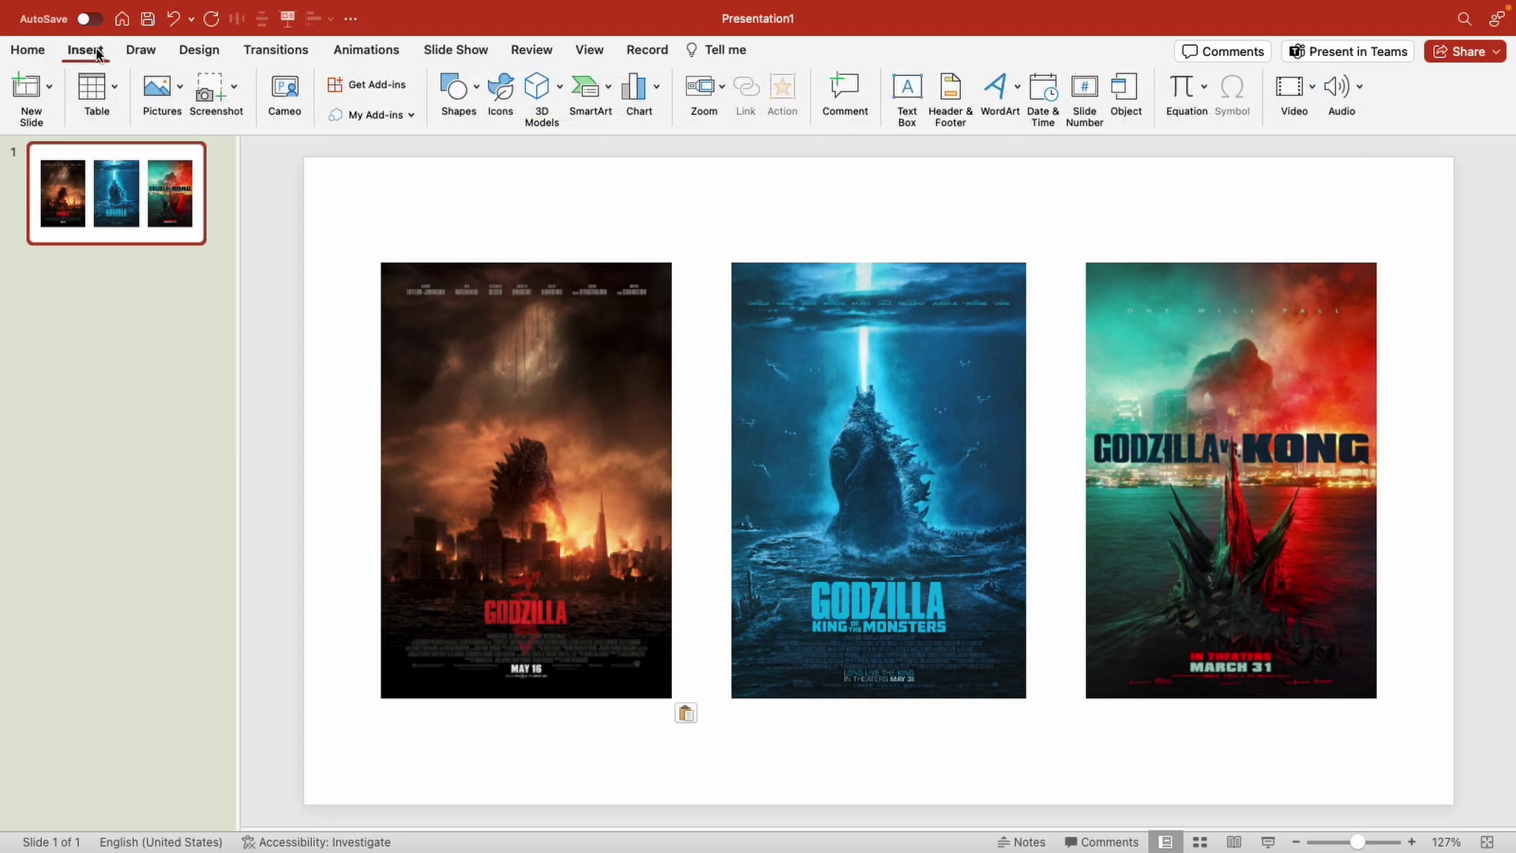
pyautogui.click(457, 103)
pyautogui.click(576, 186)
pyautogui.moveTo(352, 169); pyautogui.dragTo(721, 406)
pyautogui.moveTo(599, 303); pyautogui.dragTo(565, 292)
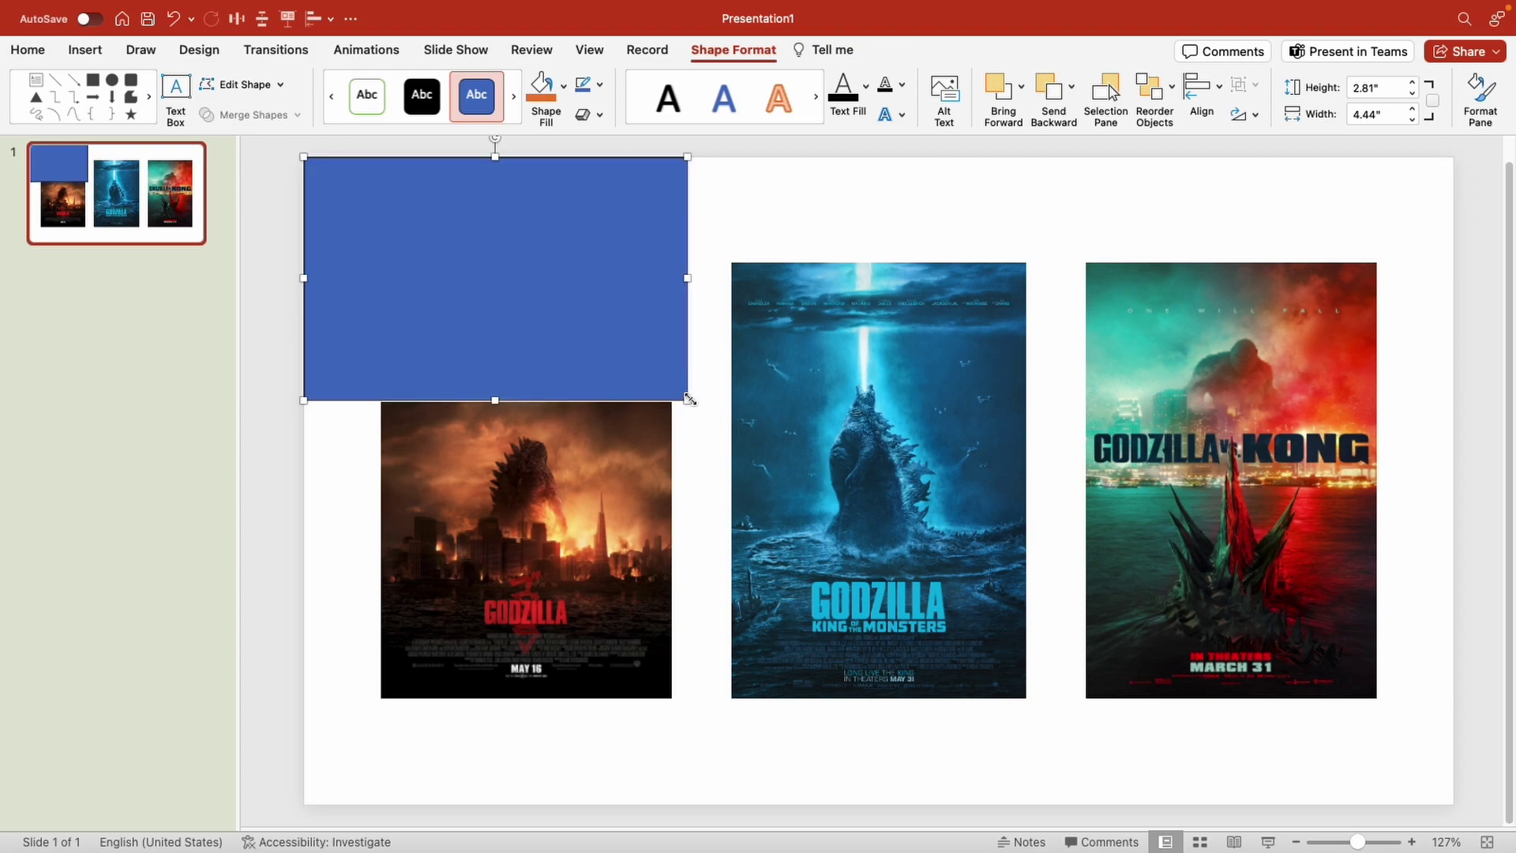
pyautogui.moveTo(687, 400); pyautogui.dragTo(1454, 804)
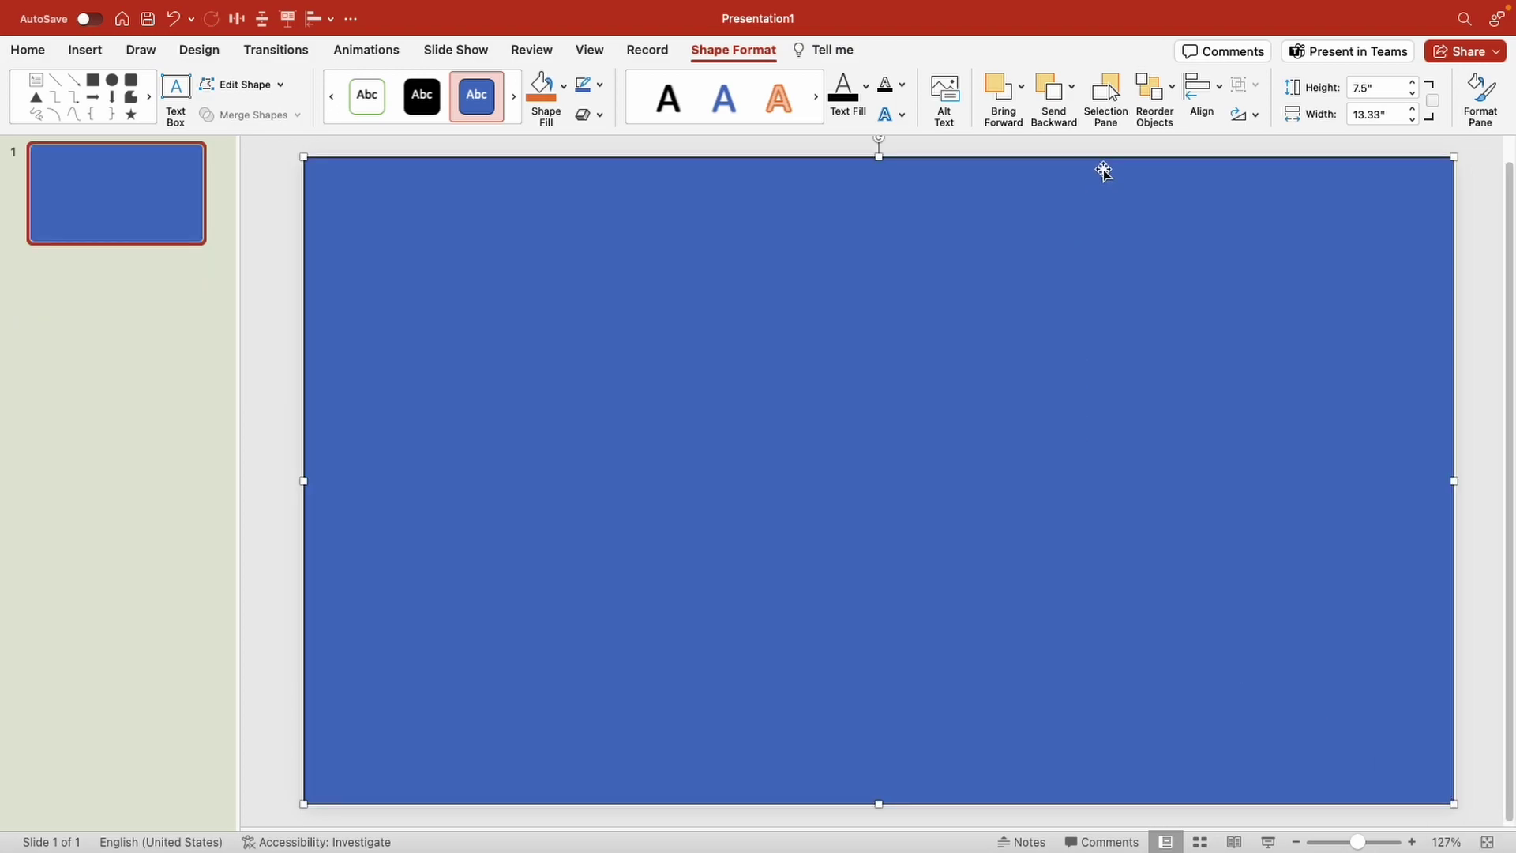
pyautogui.click(1074, 93)
pyautogui.click(1076, 141)
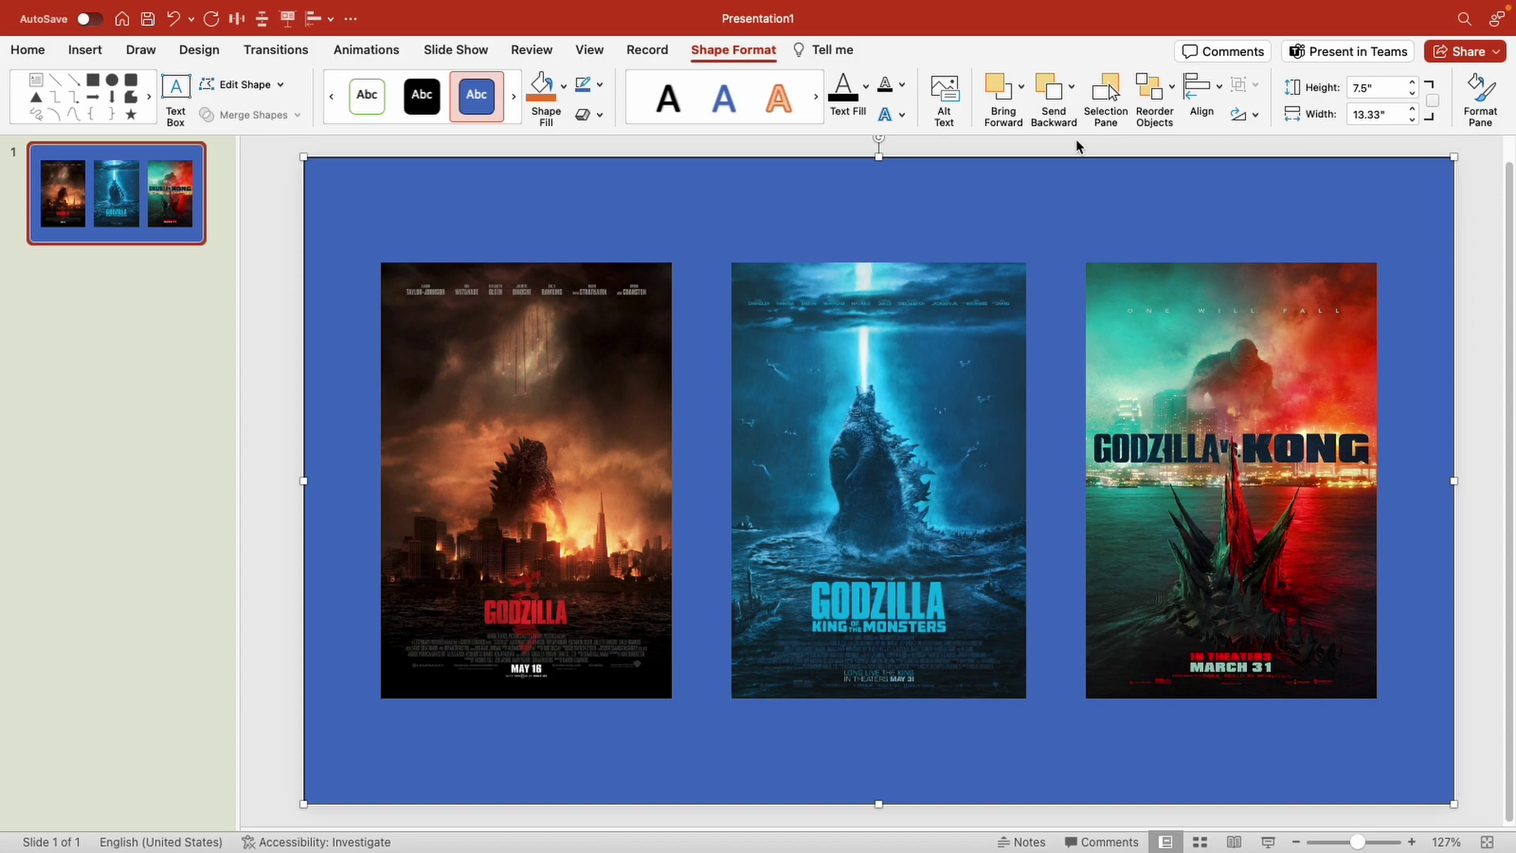
# Give the background rectangle a gradient fill with two charcoal stops
pyautogui.click(1479, 99)
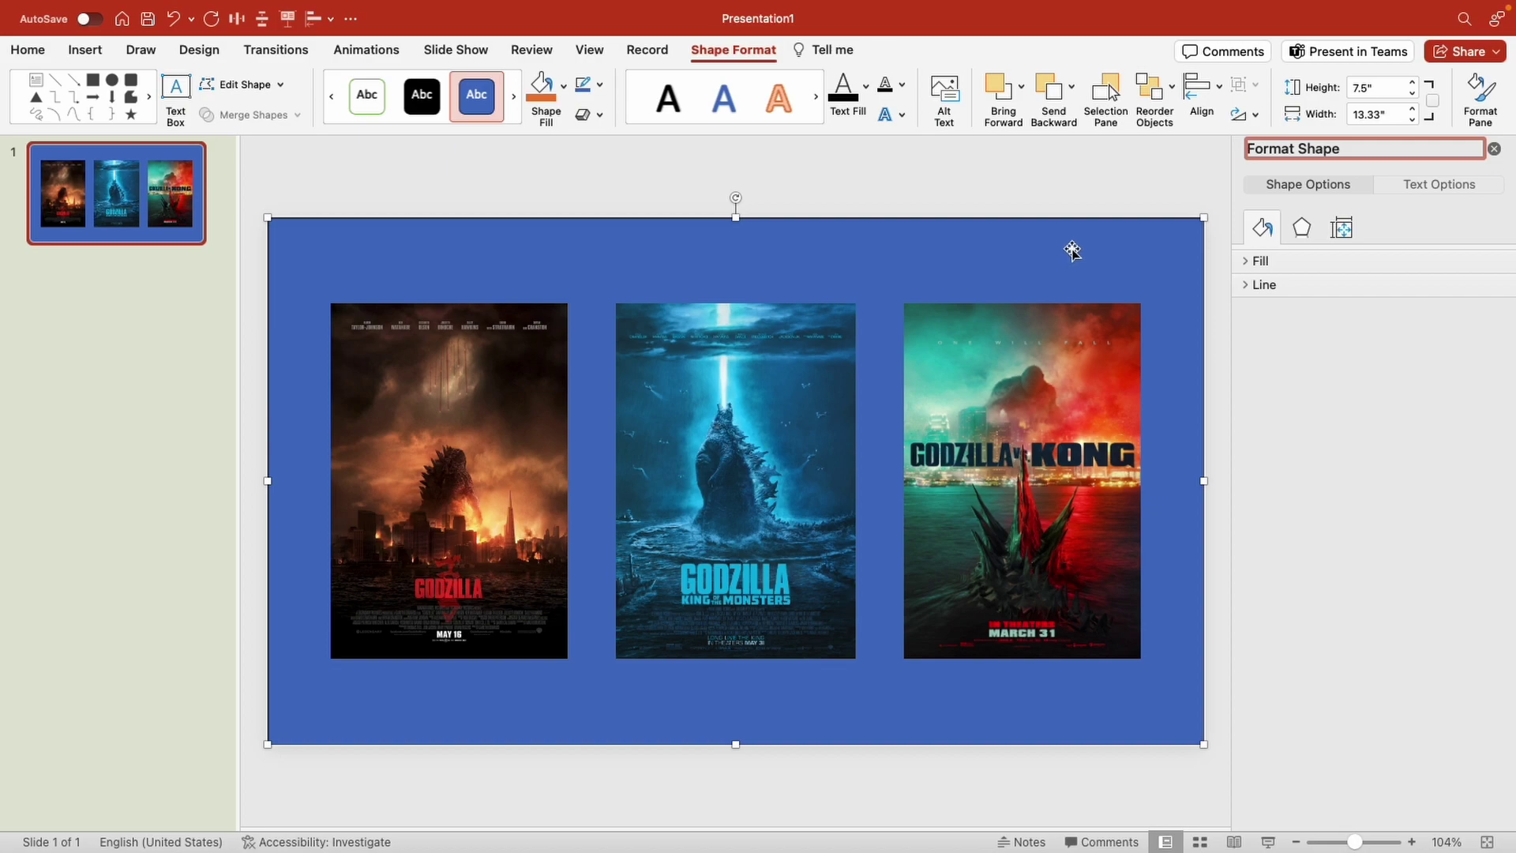
pyautogui.click(1333, 188)
pyautogui.click(1248, 263)
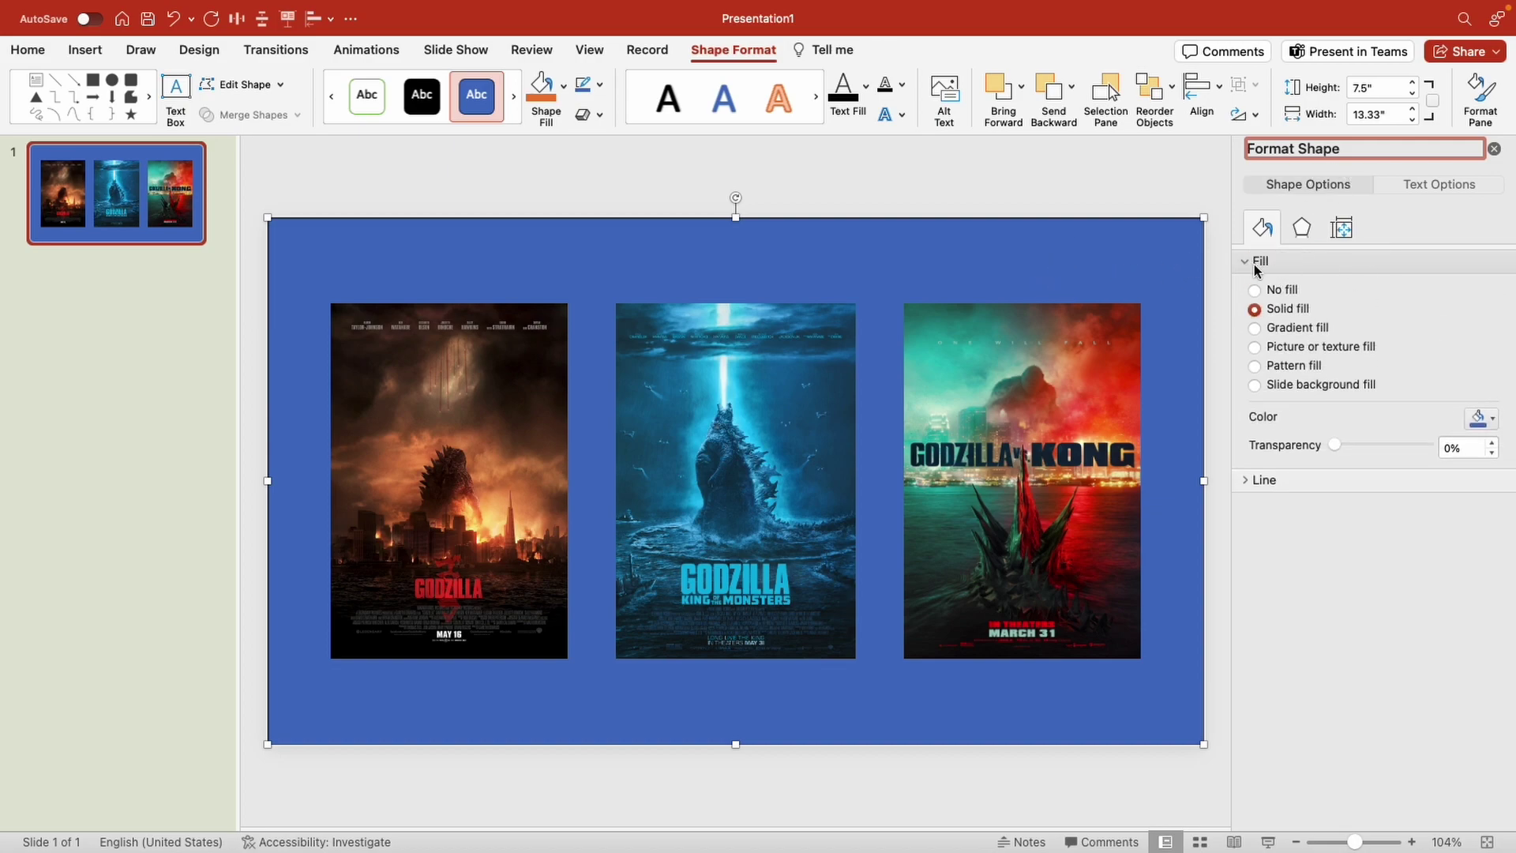
pyautogui.click(1290, 329)
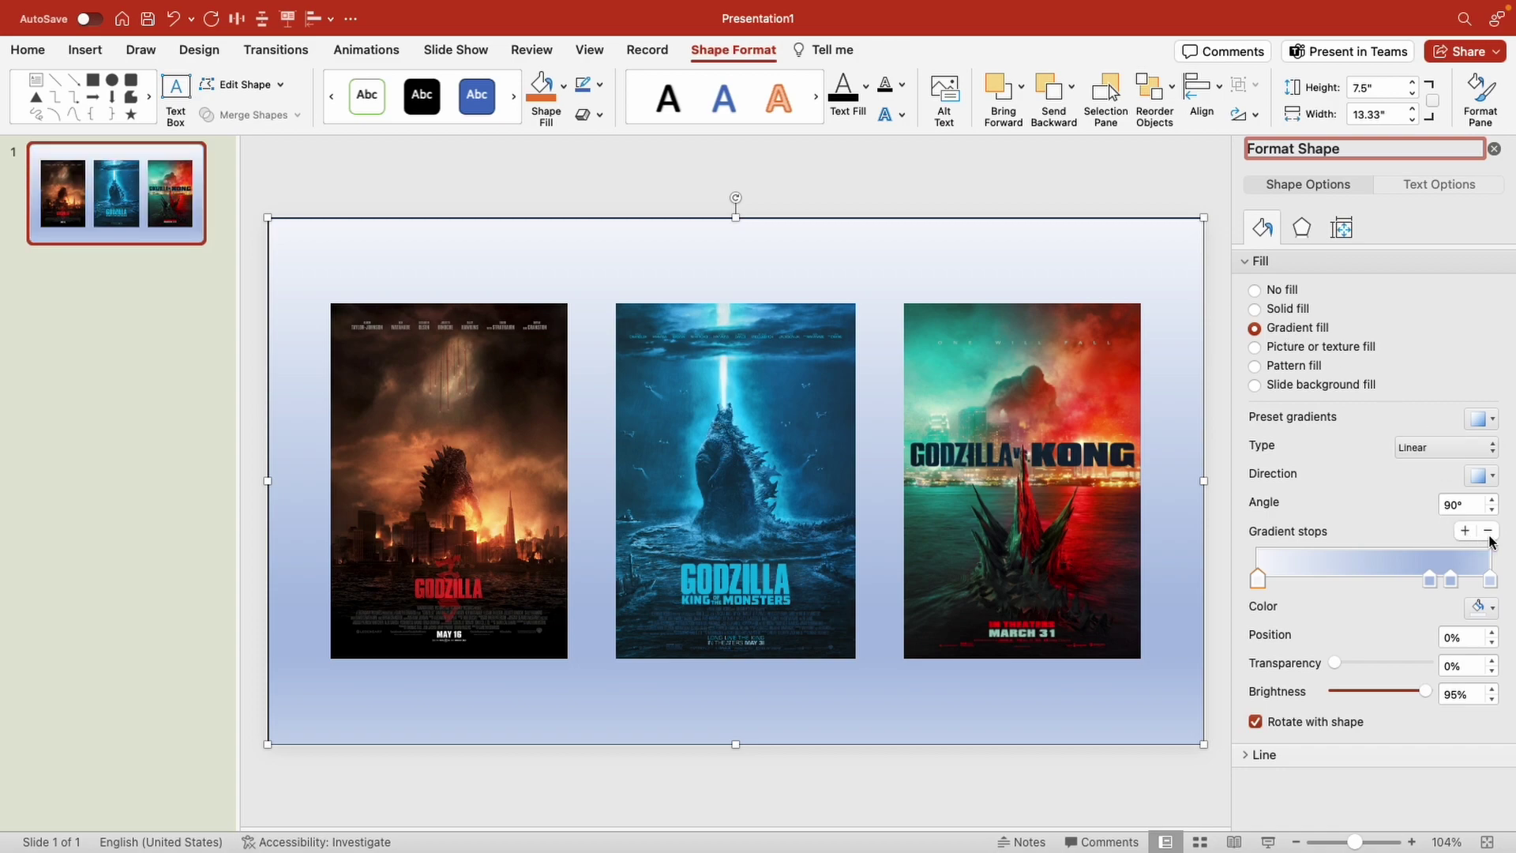
pyautogui.click(1490, 532)
pyautogui.click(1489, 531)
pyautogui.moveTo(1457, 587); pyautogui.dragTo(1268, 576)
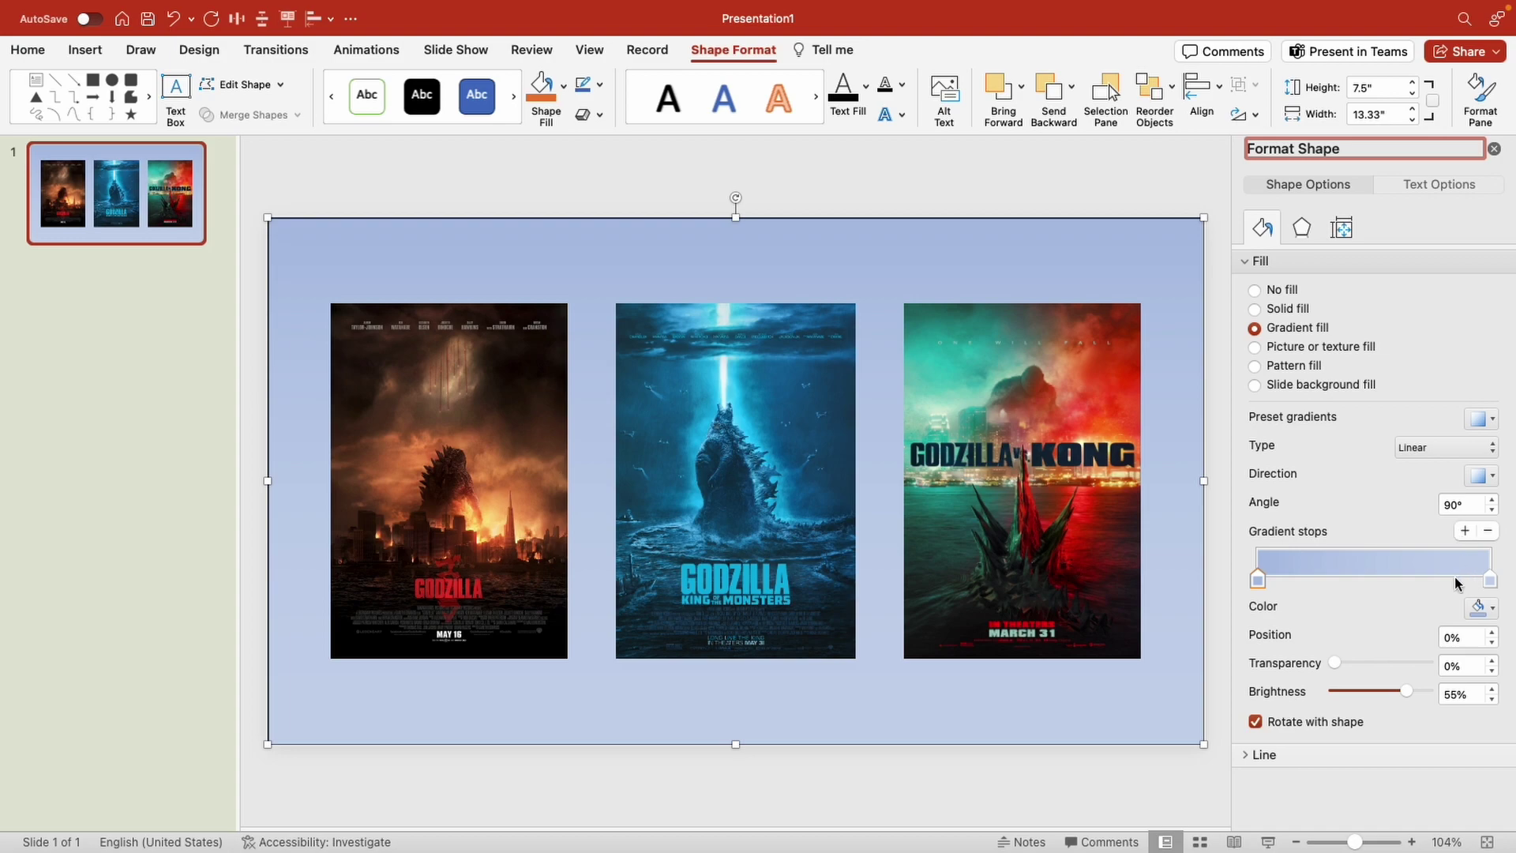
pyautogui.click(1474, 608)
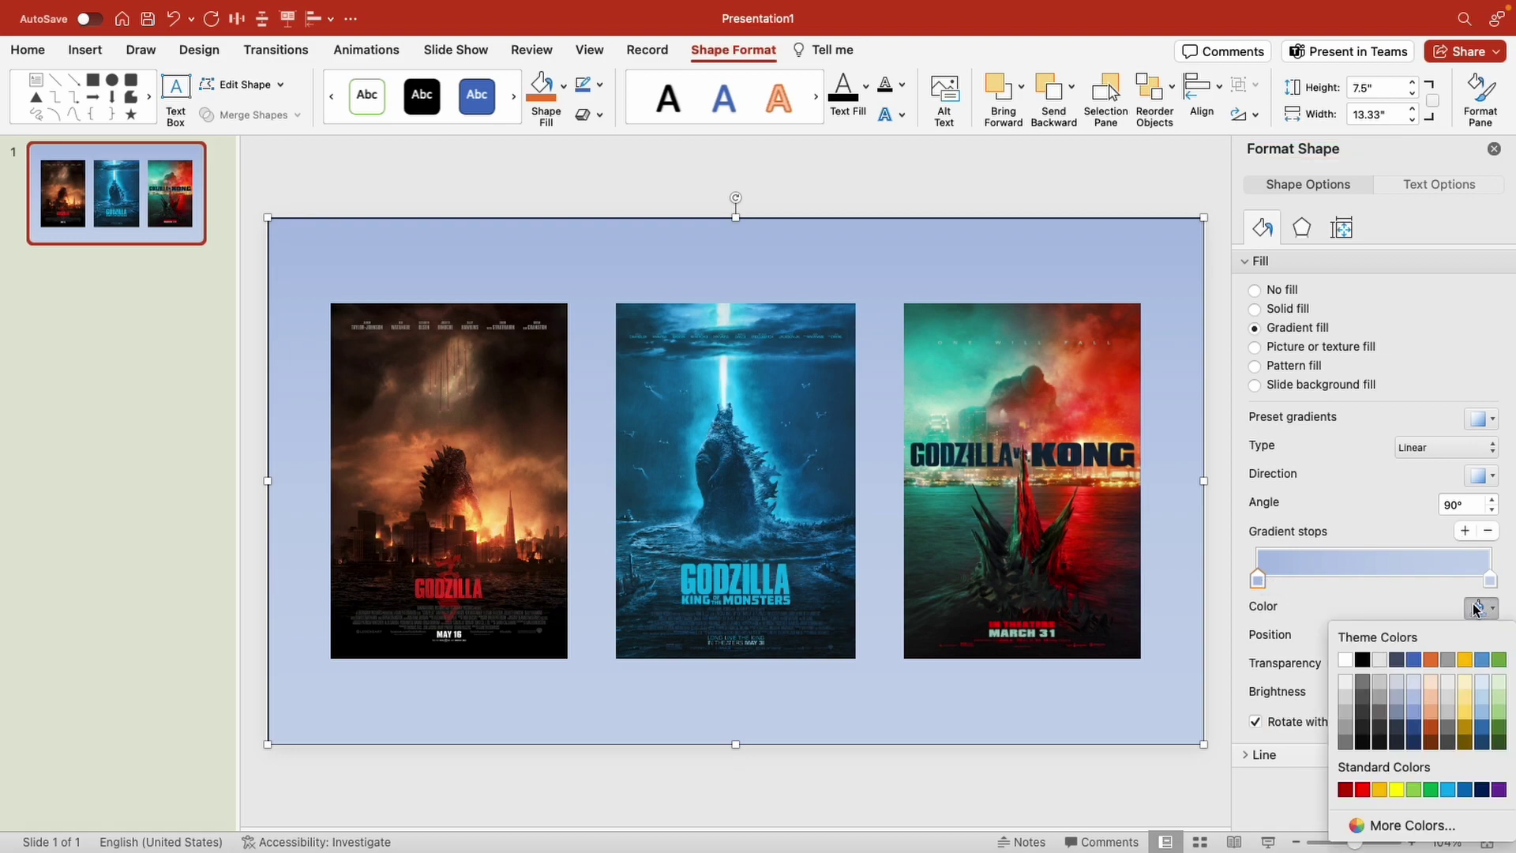
pyautogui.click(1363, 723)
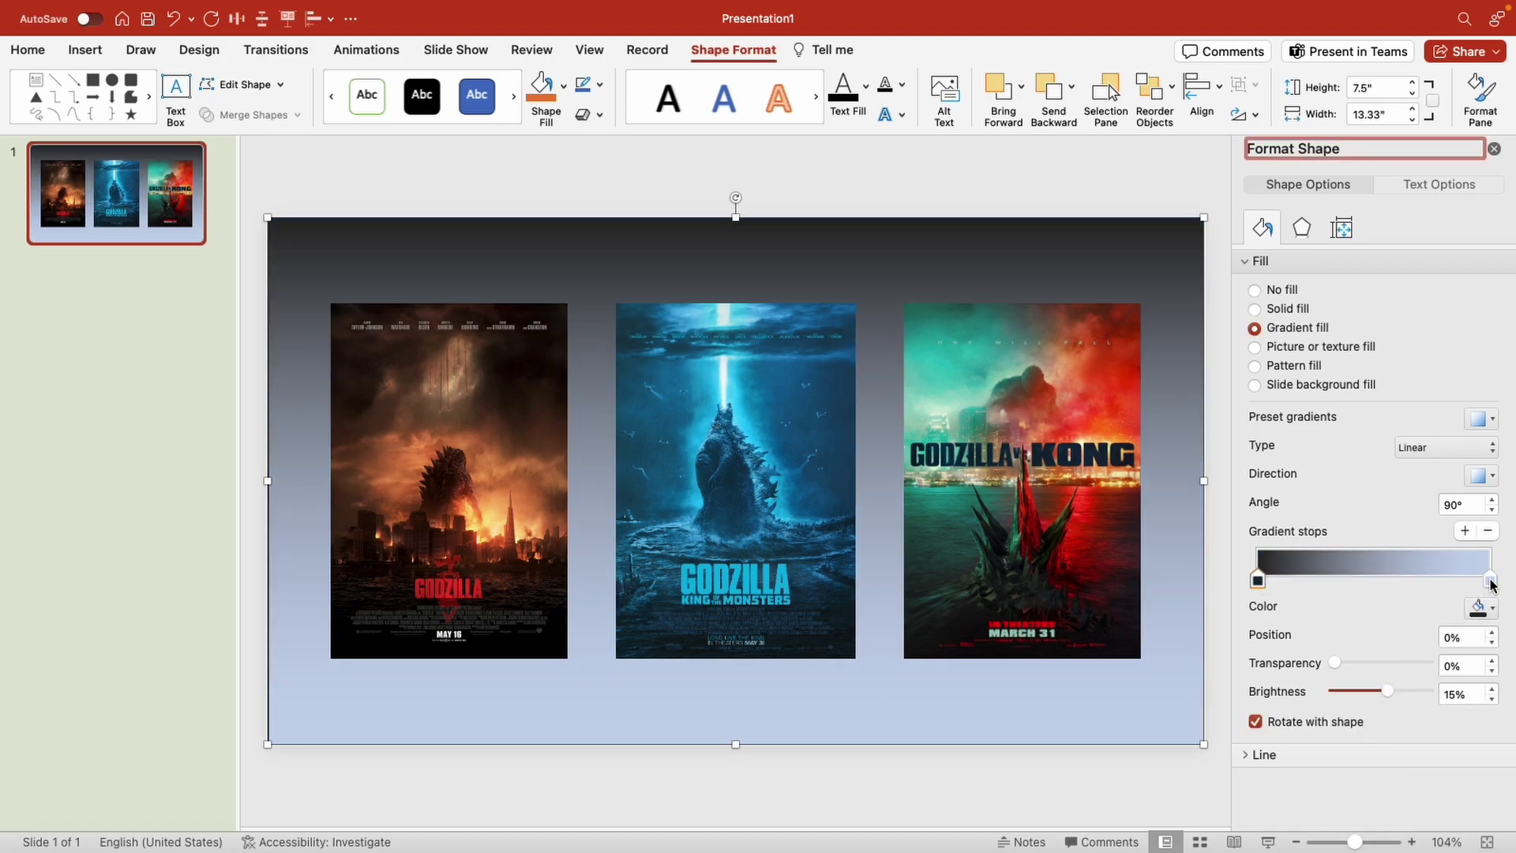
pyautogui.click(1490, 582)
pyautogui.click(1479, 607)
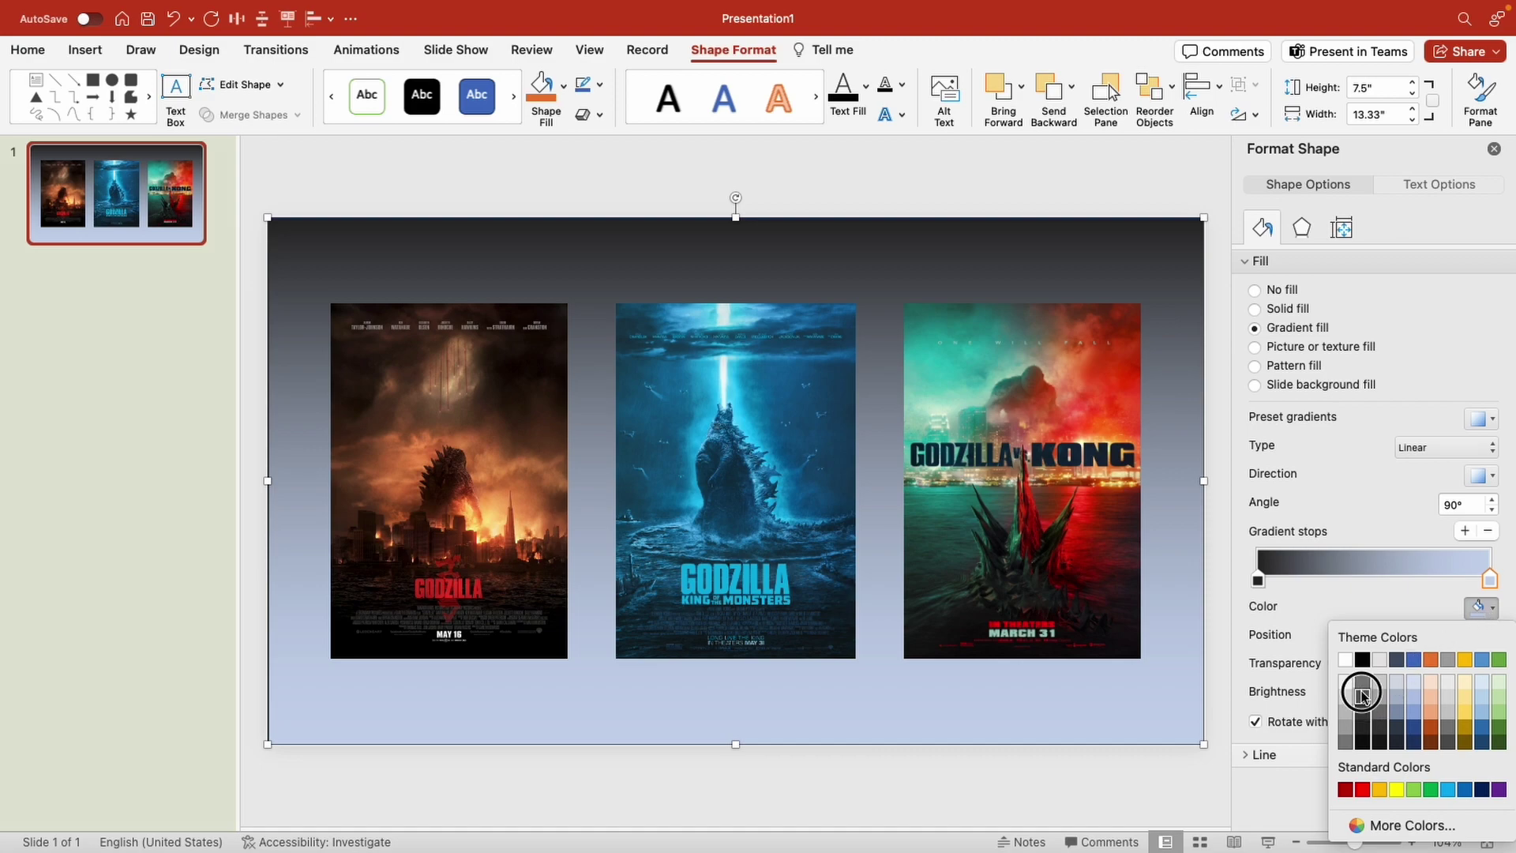
pyautogui.click(1362, 695)
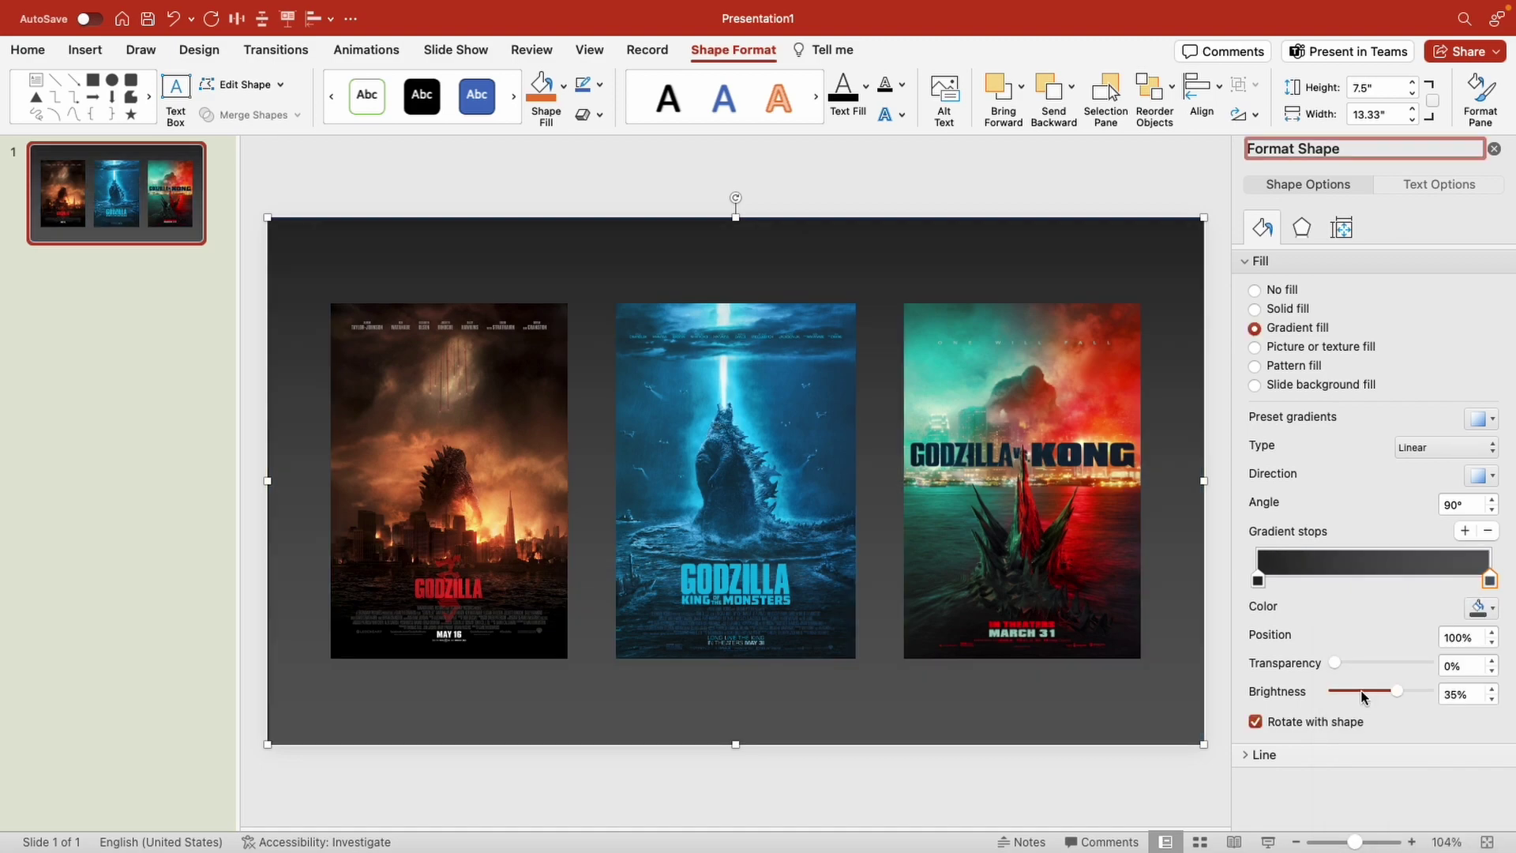
# Make the gradient Radial, choose a direction, and reposition the stops
pyautogui.click(1414, 448)
pyautogui.click(1407, 474)
pyautogui.click(1476, 473)
pyautogui.click(1405, 512)
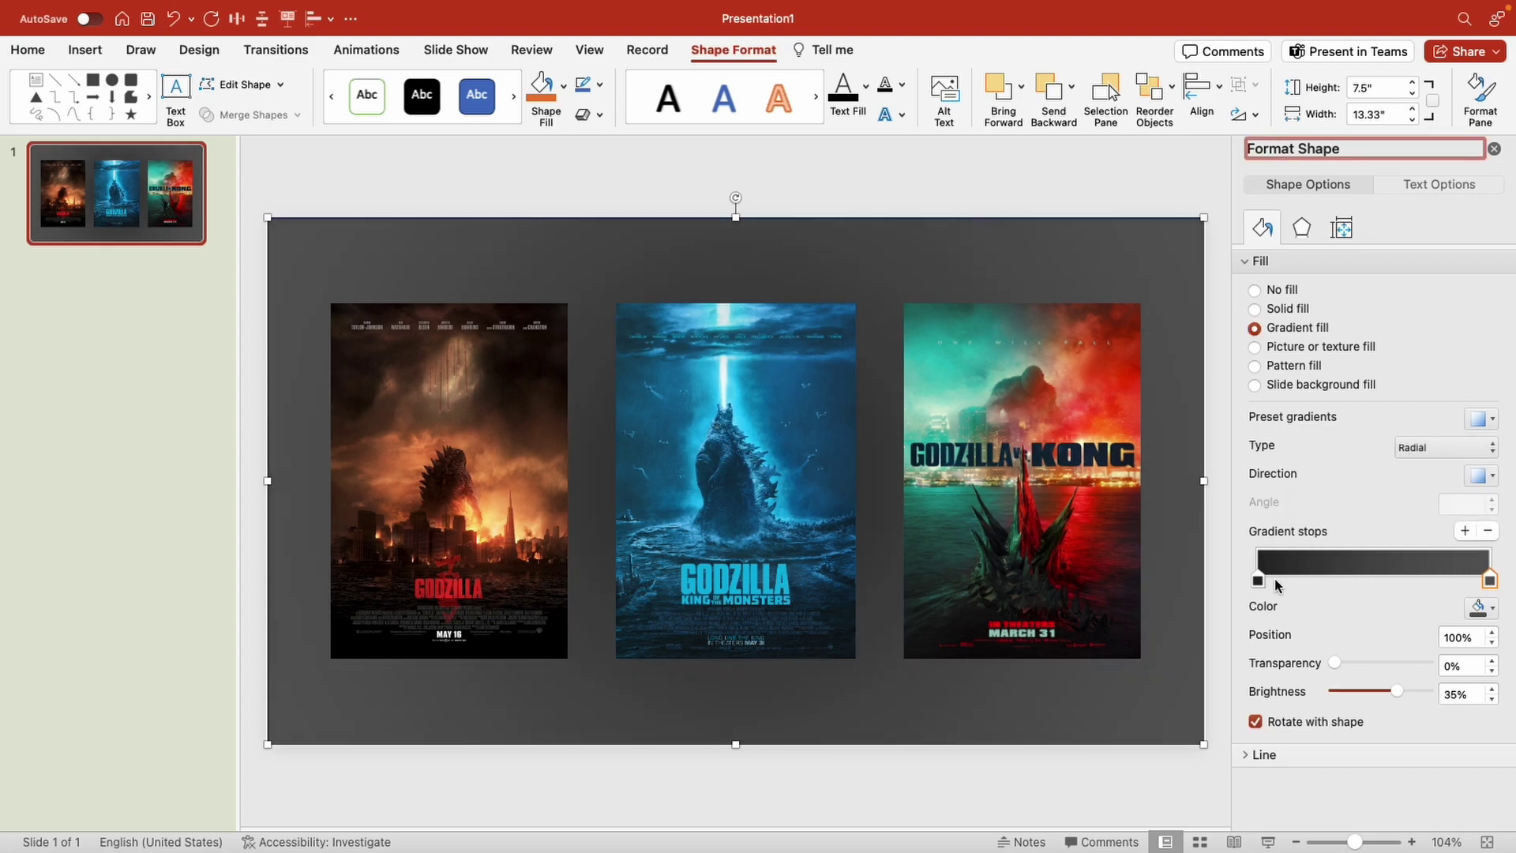
pyautogui.moveTo(1258, 581)
pyautogui.mouseDown()
pyautogui.moveTo(1493, 582)
pyautogui.moveTo(1236, 588)
pyautogui.mouseUp()
pyautogui.moveTo(1470, 582); pyautogui.dragTo(1497, 582)
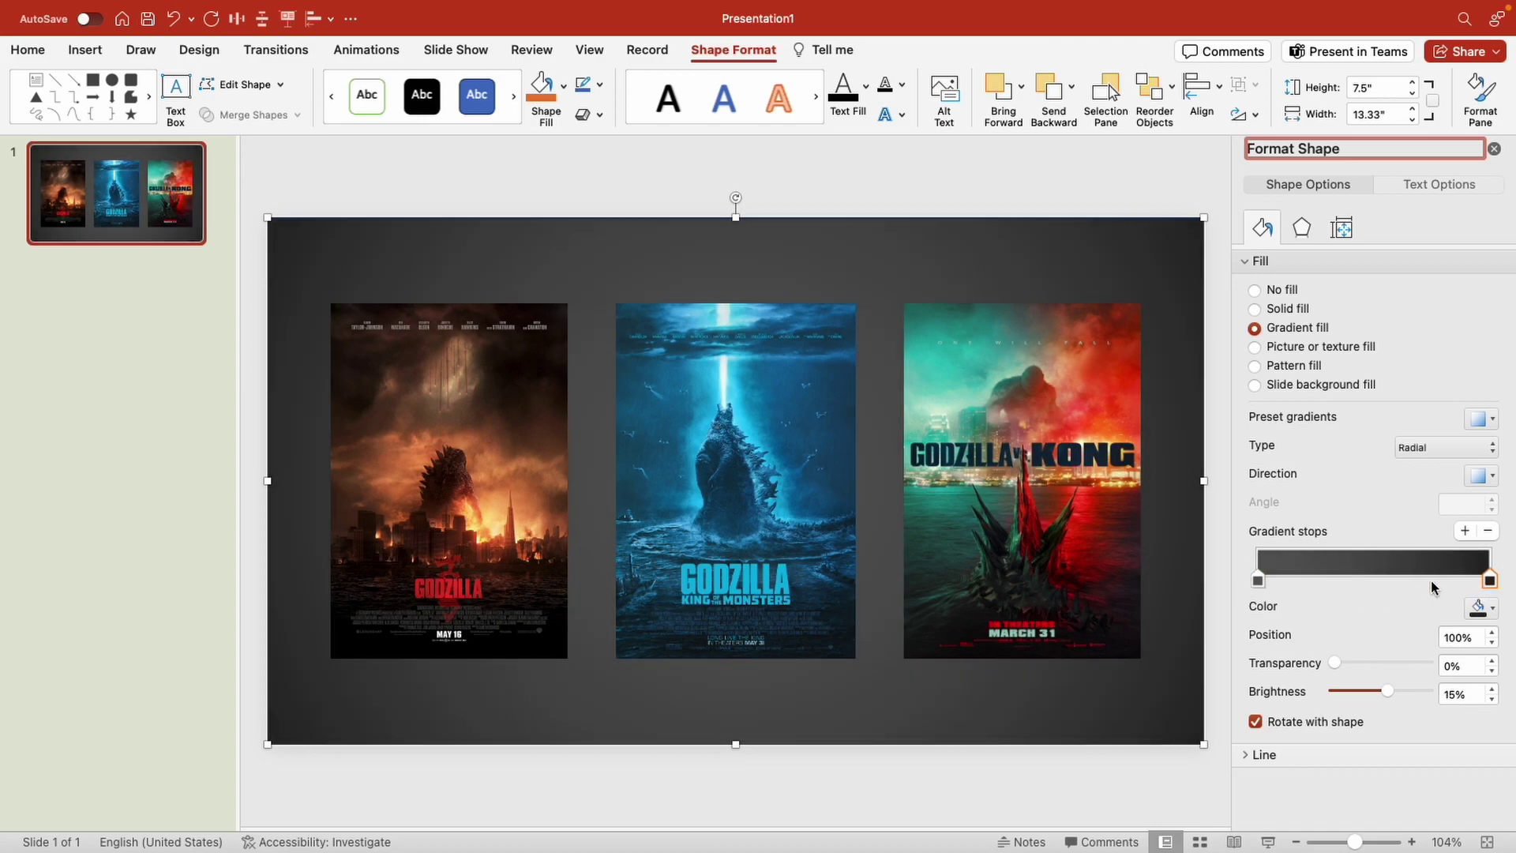
# Give the background rectangle a black outline
pyautogui.click(1495, 149)
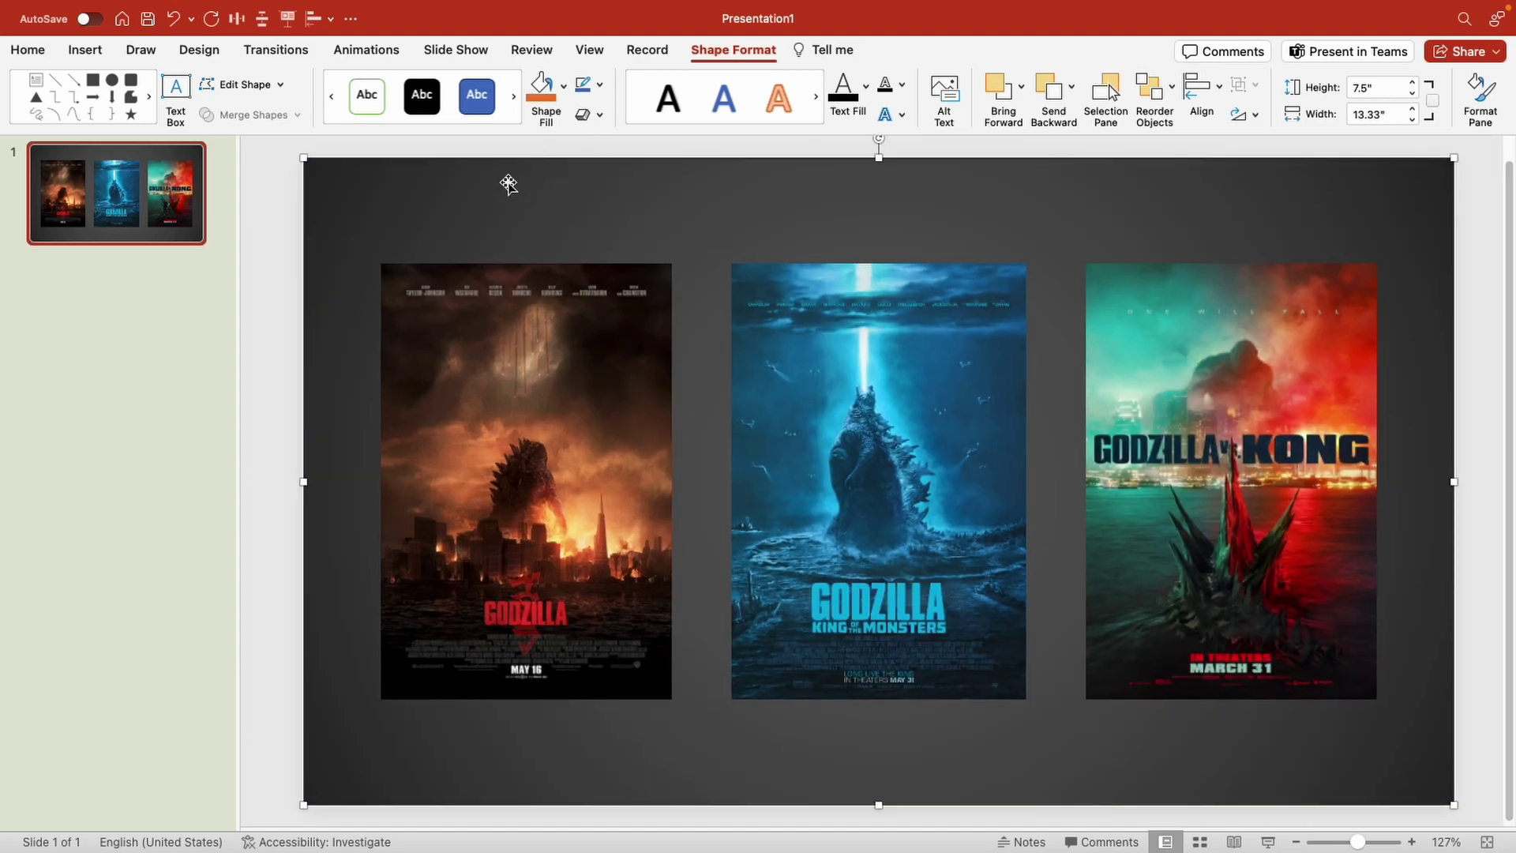
pyautogui.click(601, 86)
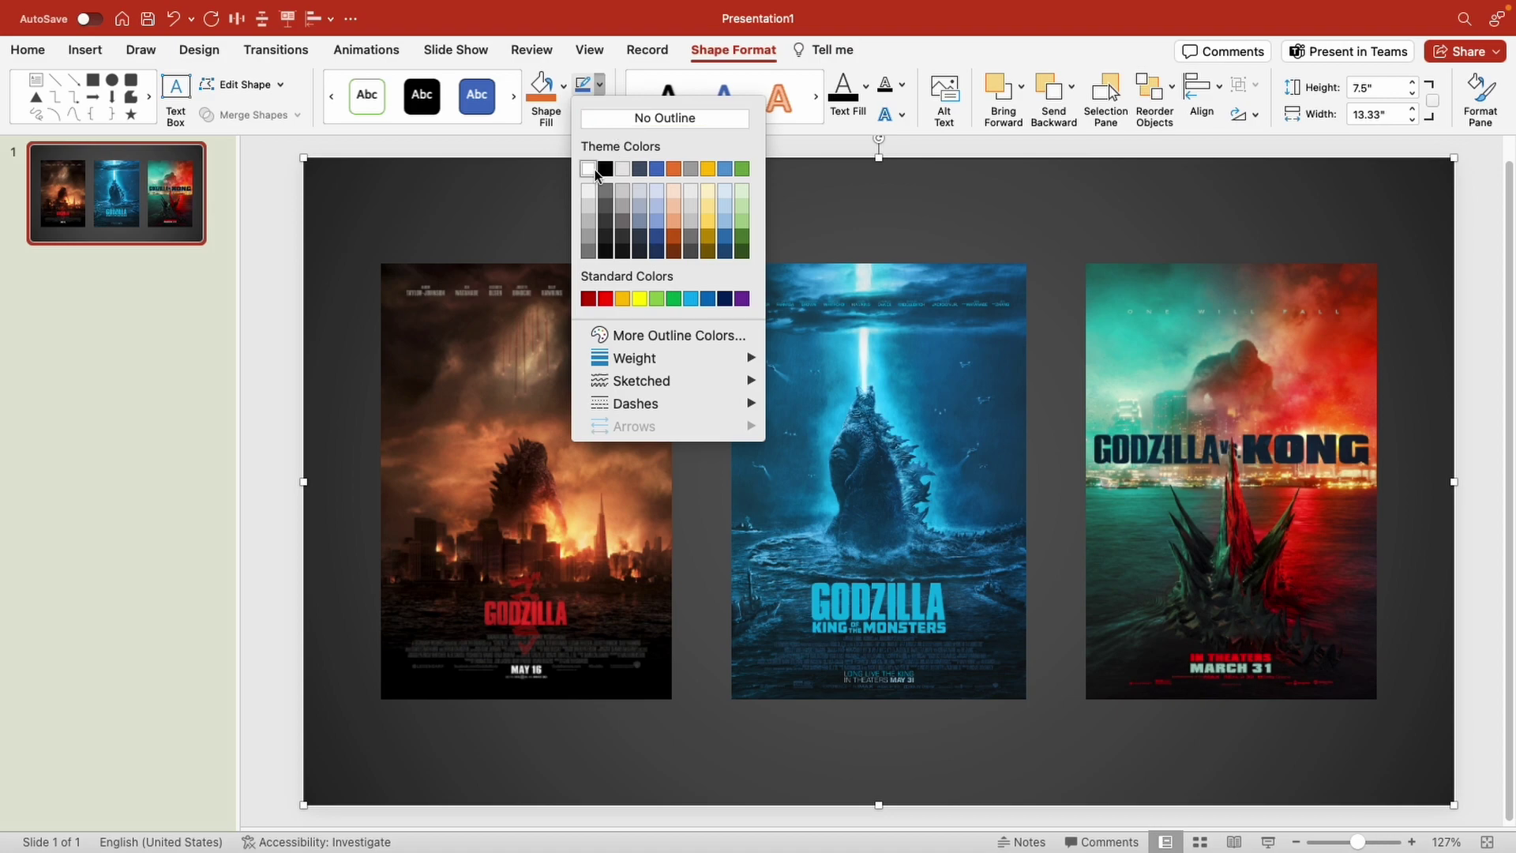
pyautogui.click(604, 170)
pyautogui.click(352, 157)
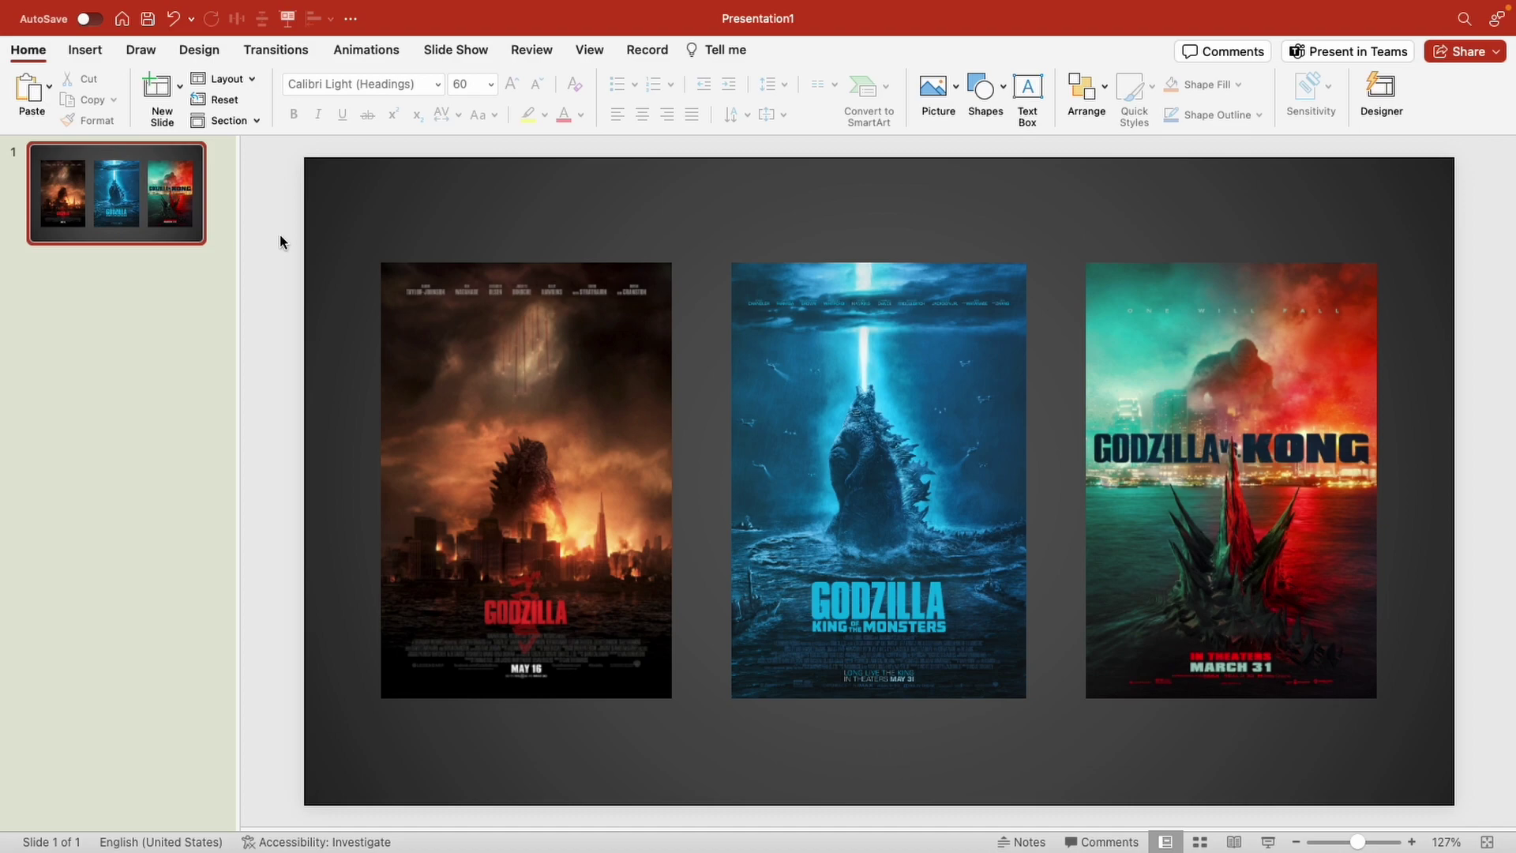
# Apply an outer shadow preset to all three Godzilla posters at once
pyautogui.click(517, 376)
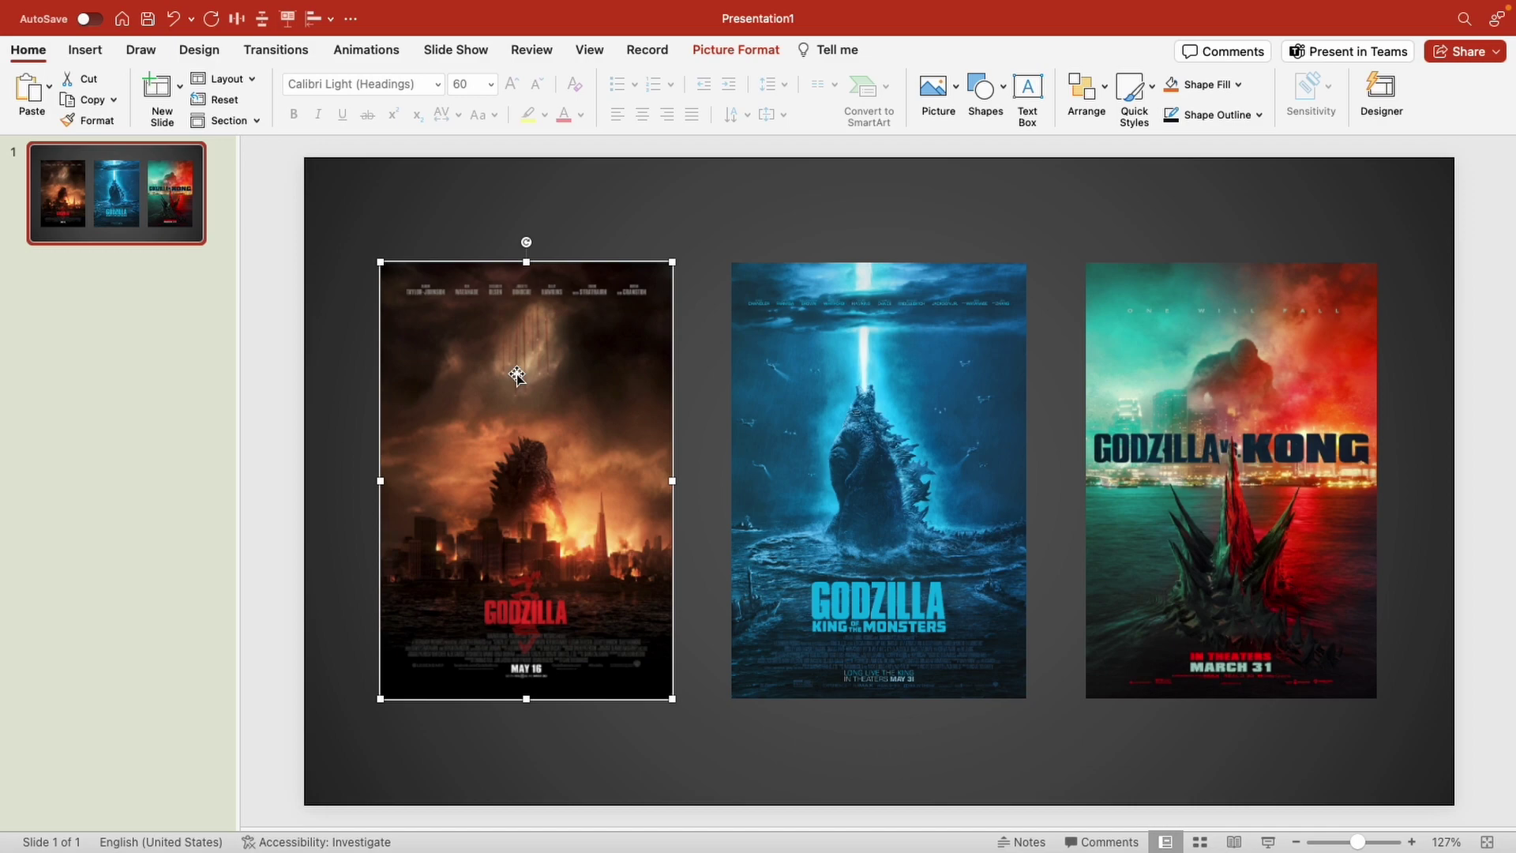
pyautogui.keyDown('shift'); pyautogui.click(873, 417); pyautogui.keyUp('shift')
pyautogui.keyDown('shift'); pyautogui.click(1193, 381); pyautogui.keyUp('shift')
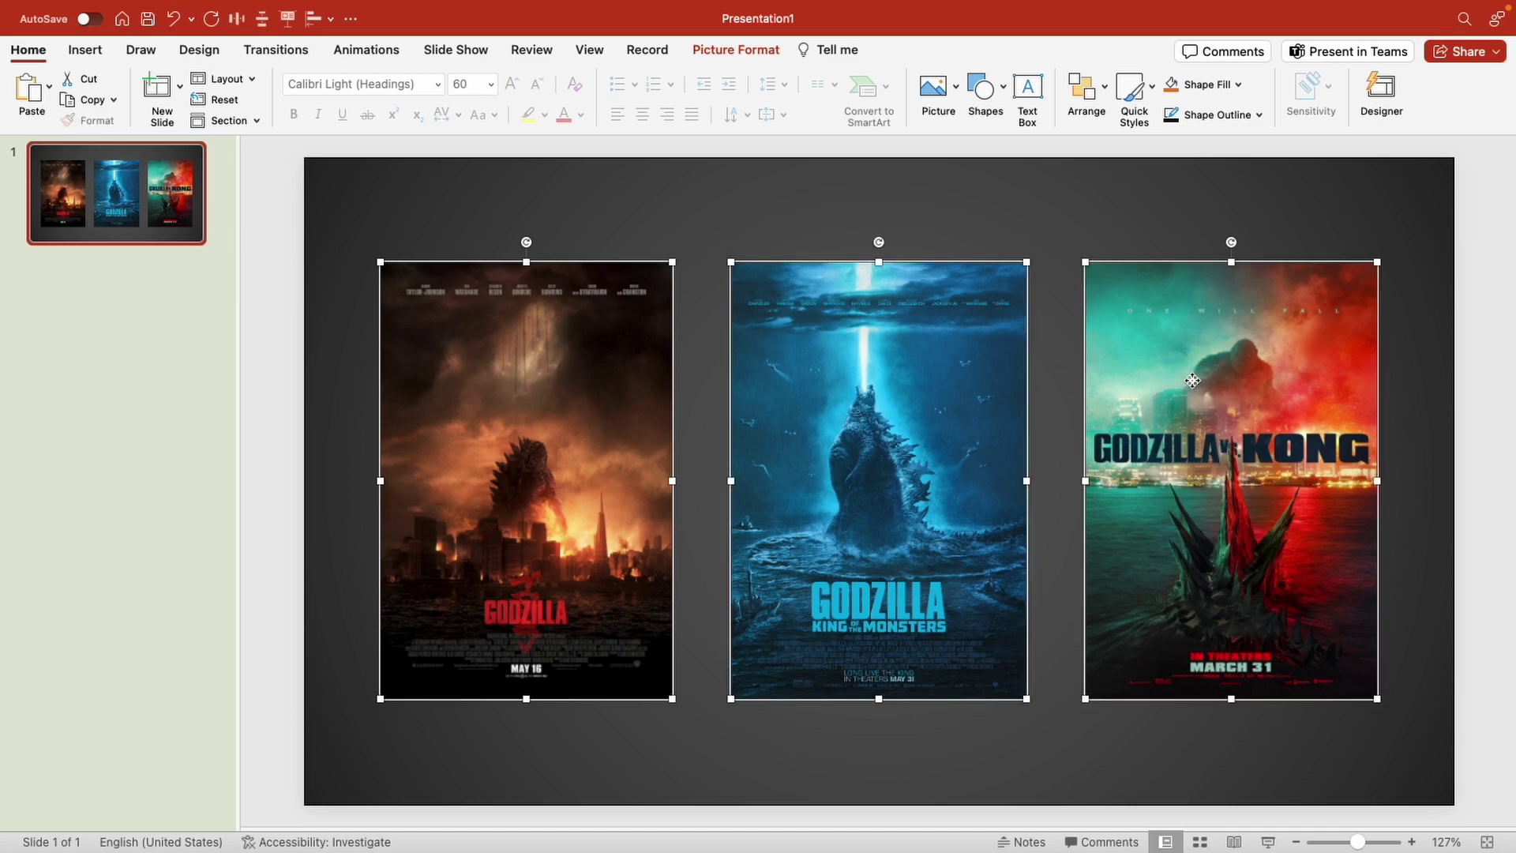
pyautogui.click(762, 52)
pyautogui.click(713, 90)
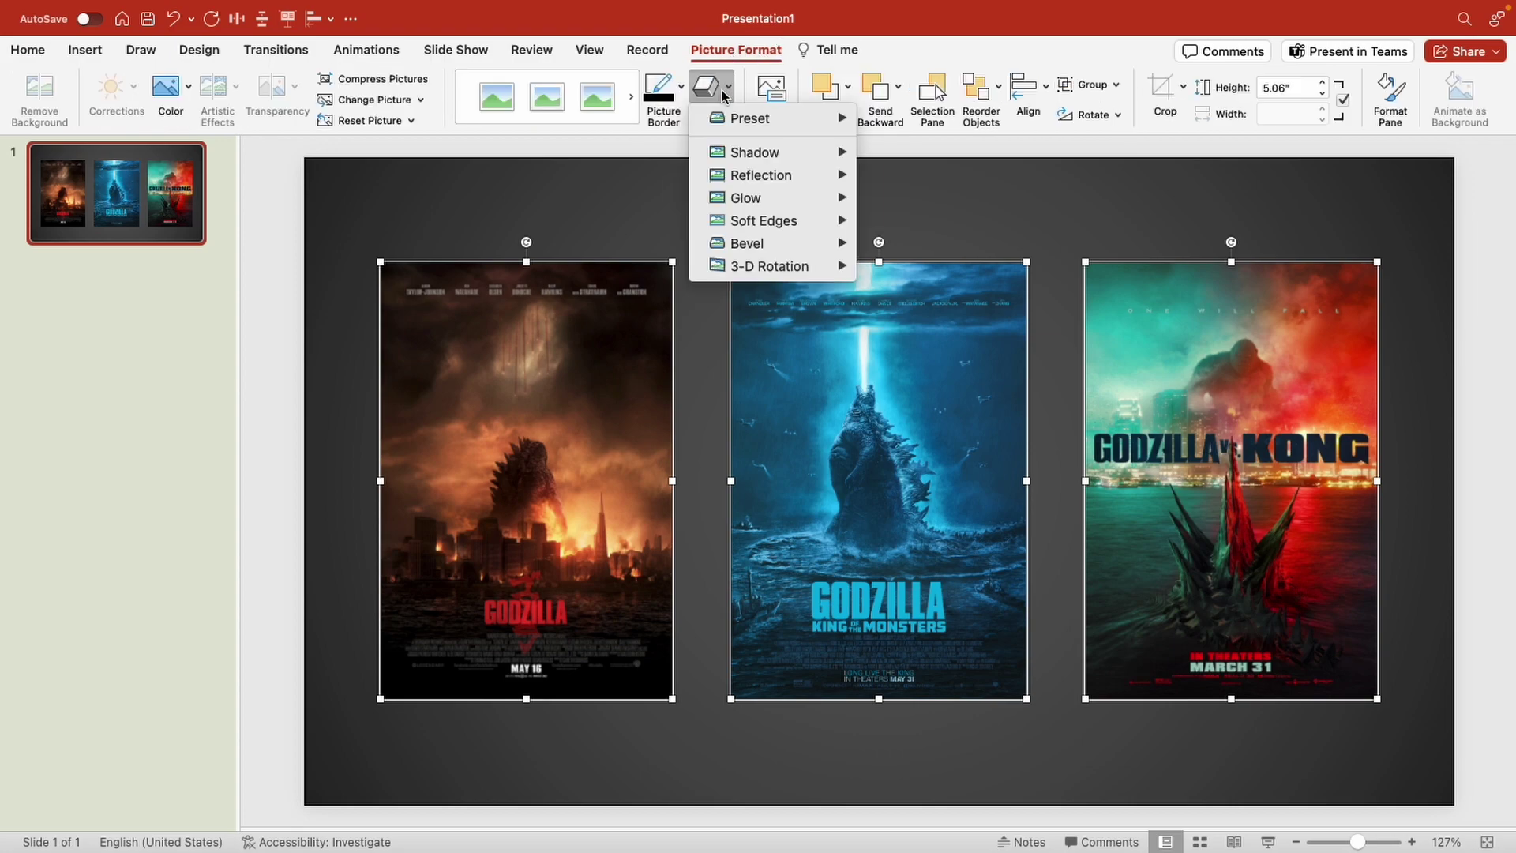
pyautogui.moveTo(767, 159)
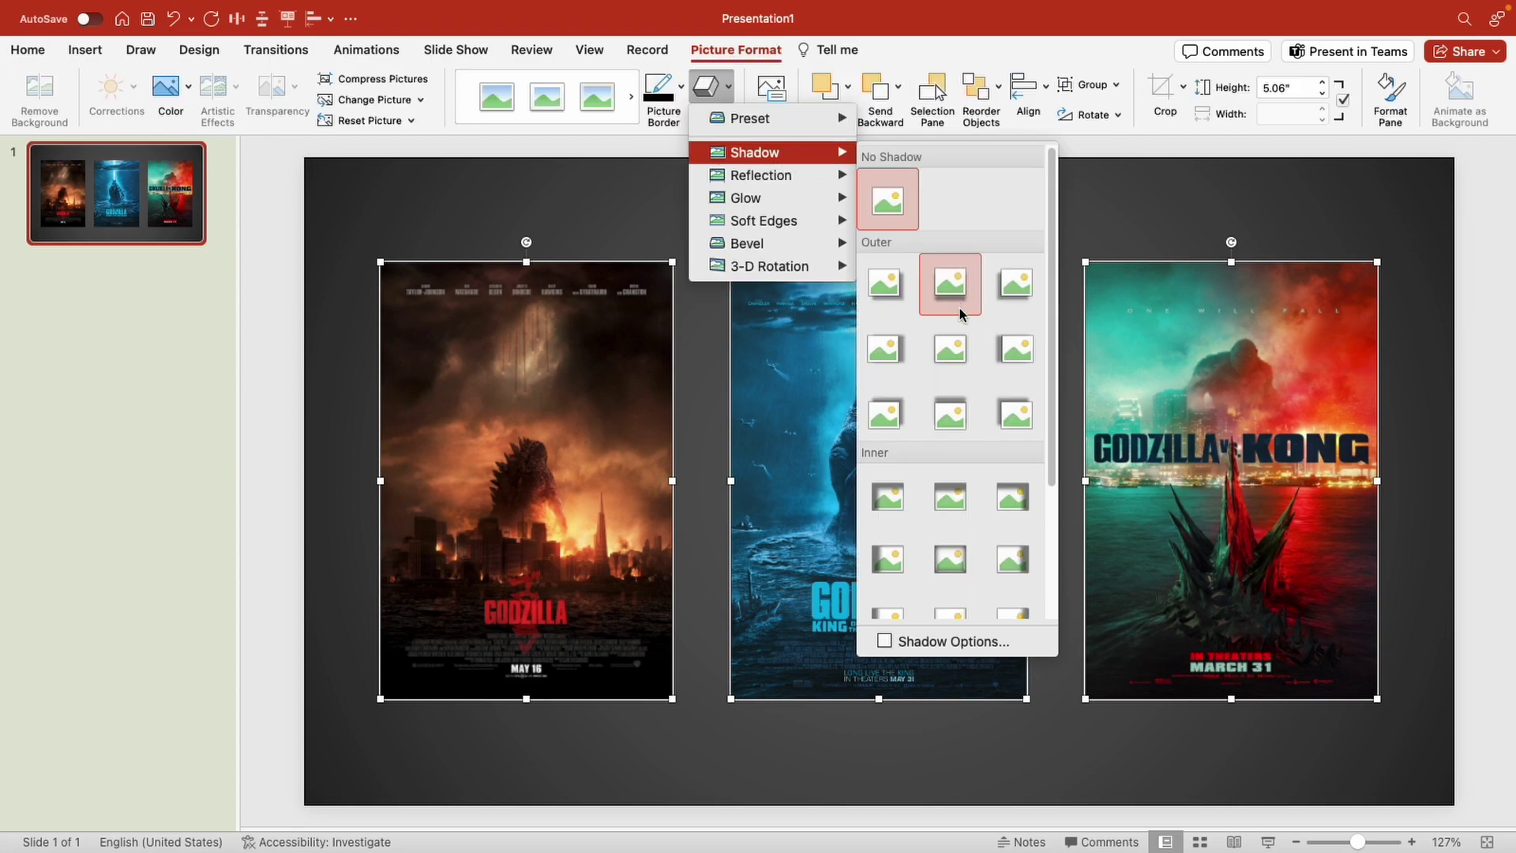
pyautogui.click(951, 349)
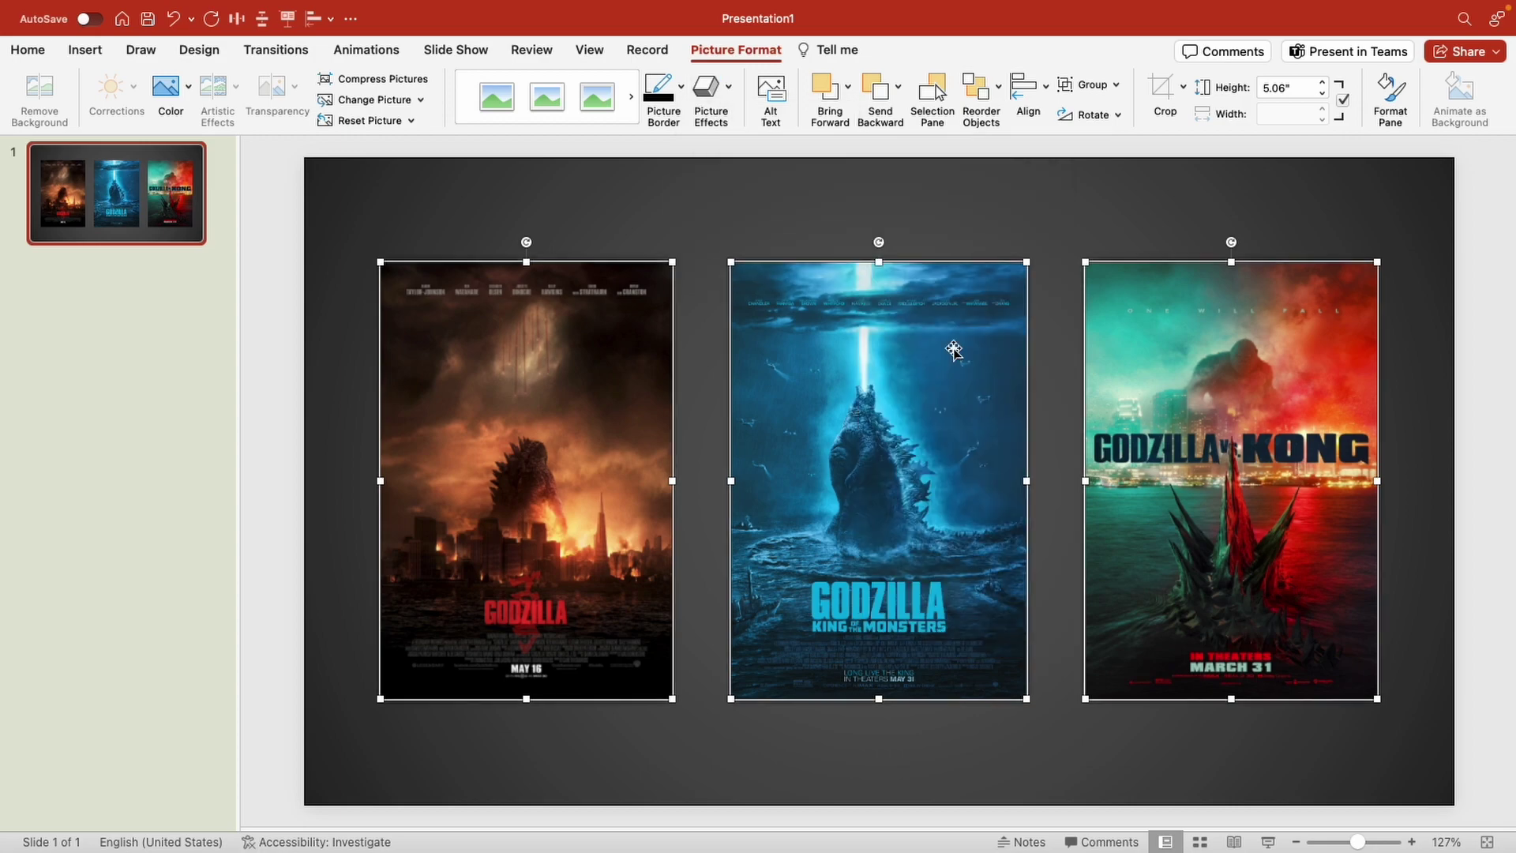
pyautogui.click(269, 253)
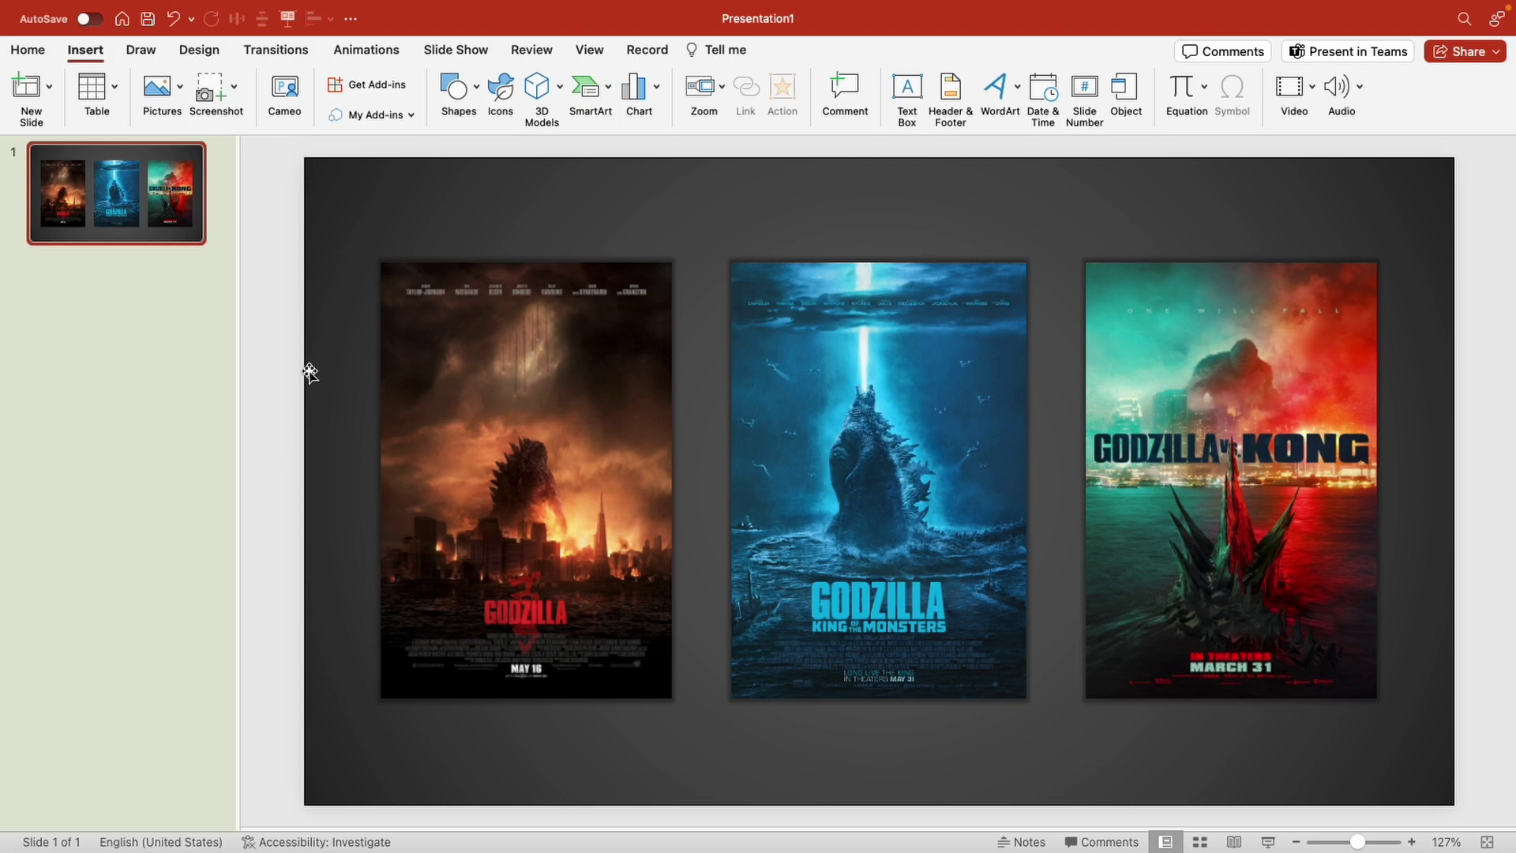
# Draw a rectangle that exactly covers the first Godzilla poster
pyautogui.click(456, 94)
pyautogui.click(576, 150)
pyautogui.moveTo(425, 320)
pyautogui.mouseDown()
pyautogui.moveTo(627, 577)
pyautogui.moveTo(666, 698)
pyautogui.mouseUp()
pyautogui.moveTo(666, 510); pyautogui.dragTo(672, 509)
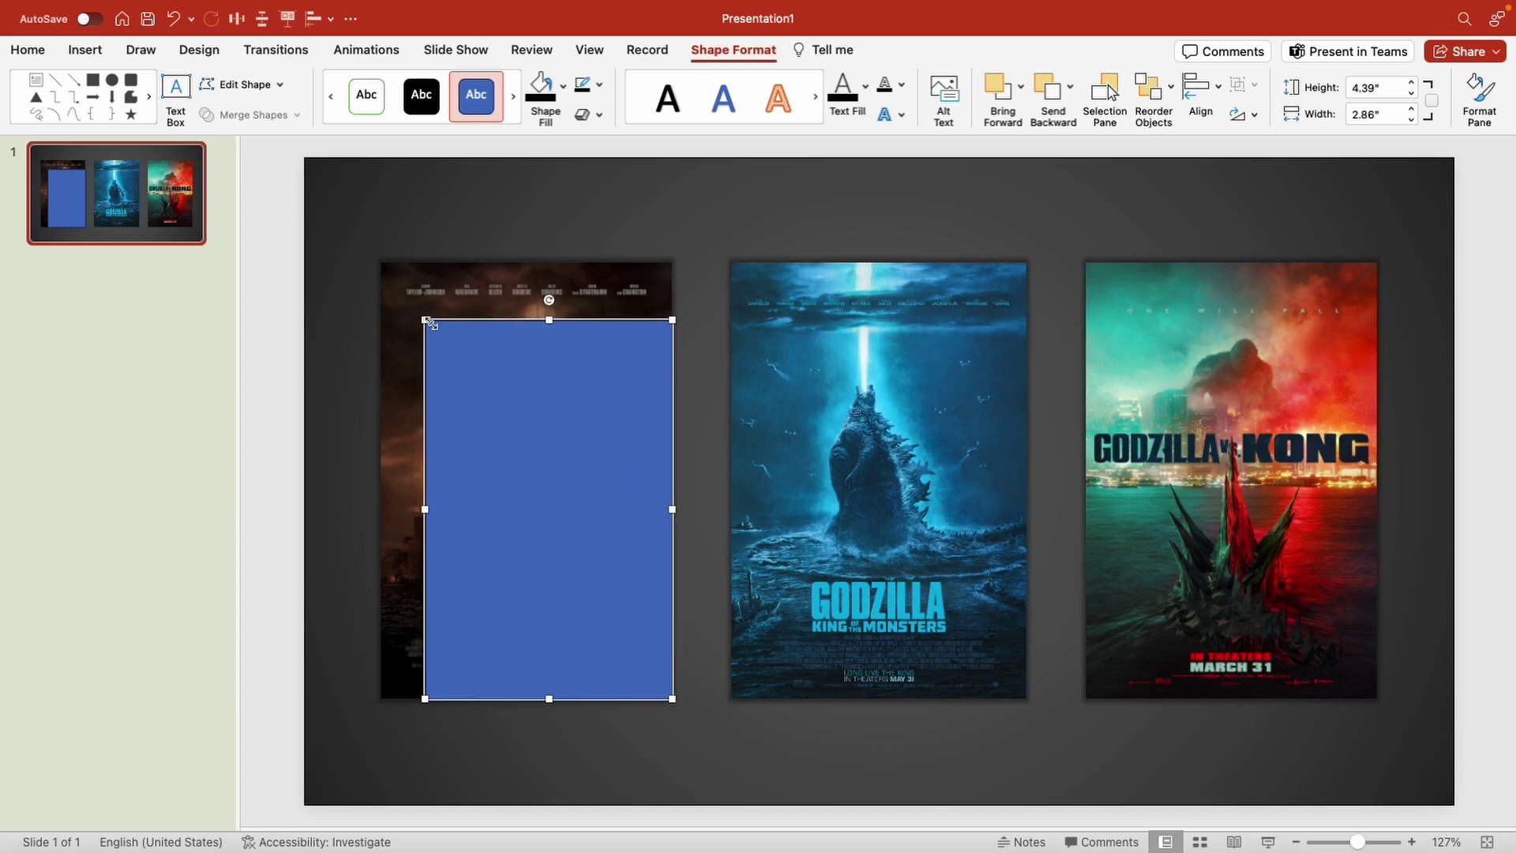
pyautogui.moveTo(424, 320); pyautogui.dragTo(380, 261)
# Fill the rectangle dark grey at 65% opacity and remove its outline
pyautogui.click(564, 86)
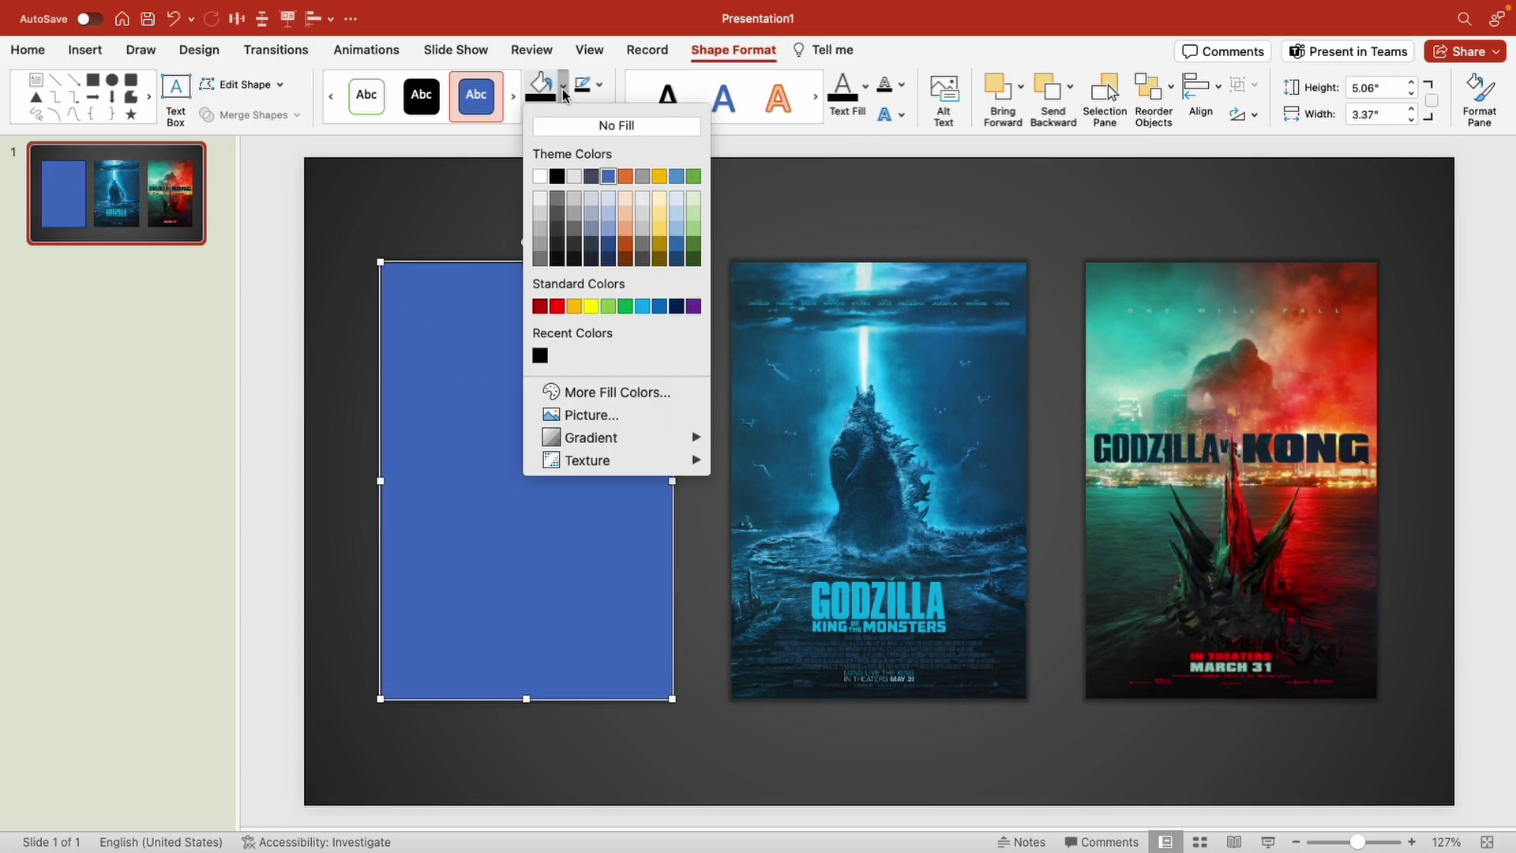
pyautogui.click(556, 243)
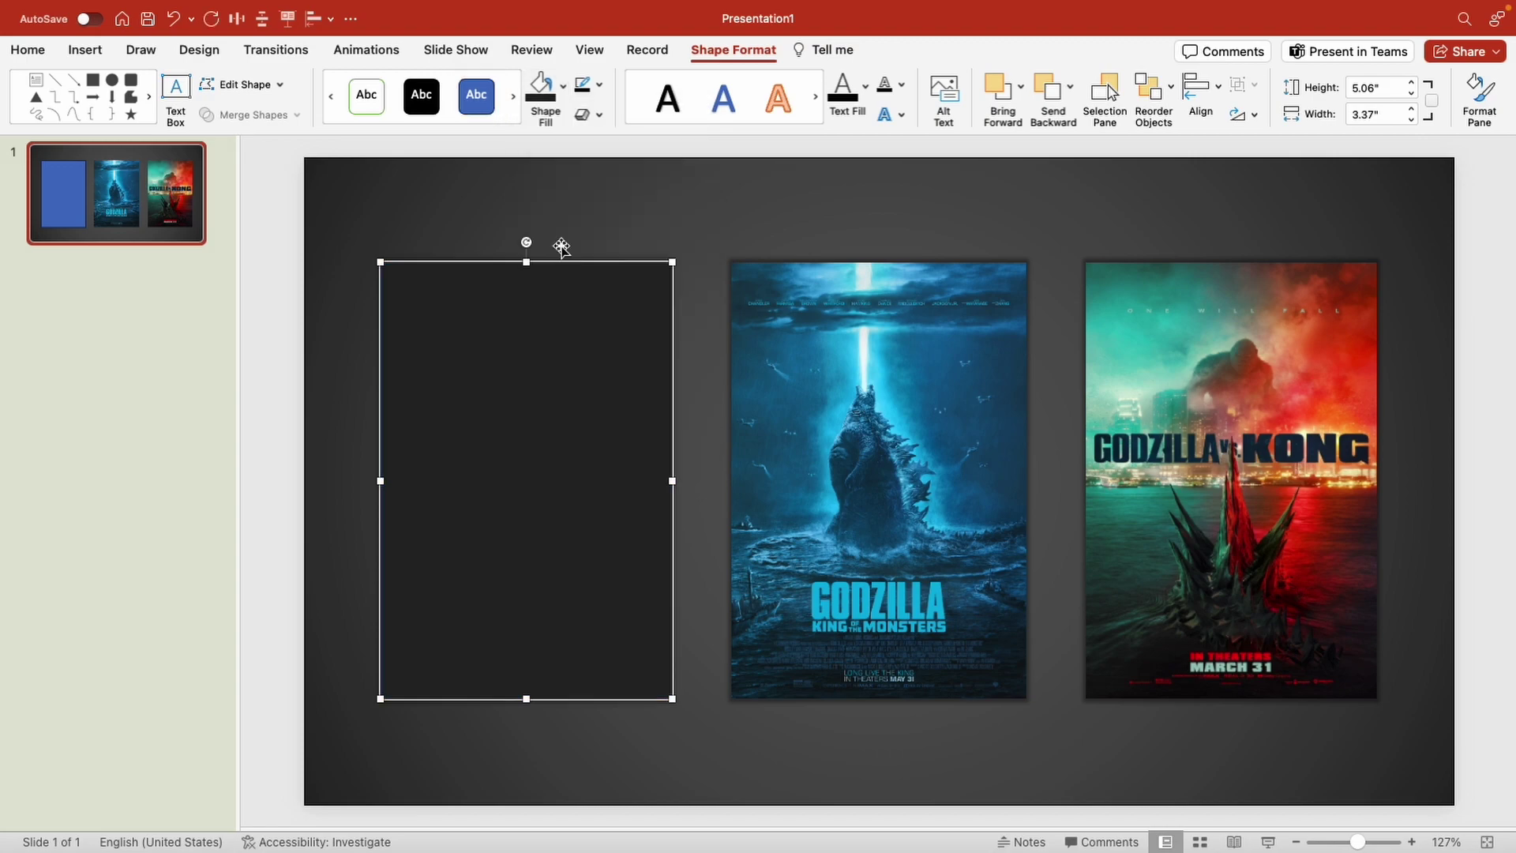
pyautogui.click(565, 87)
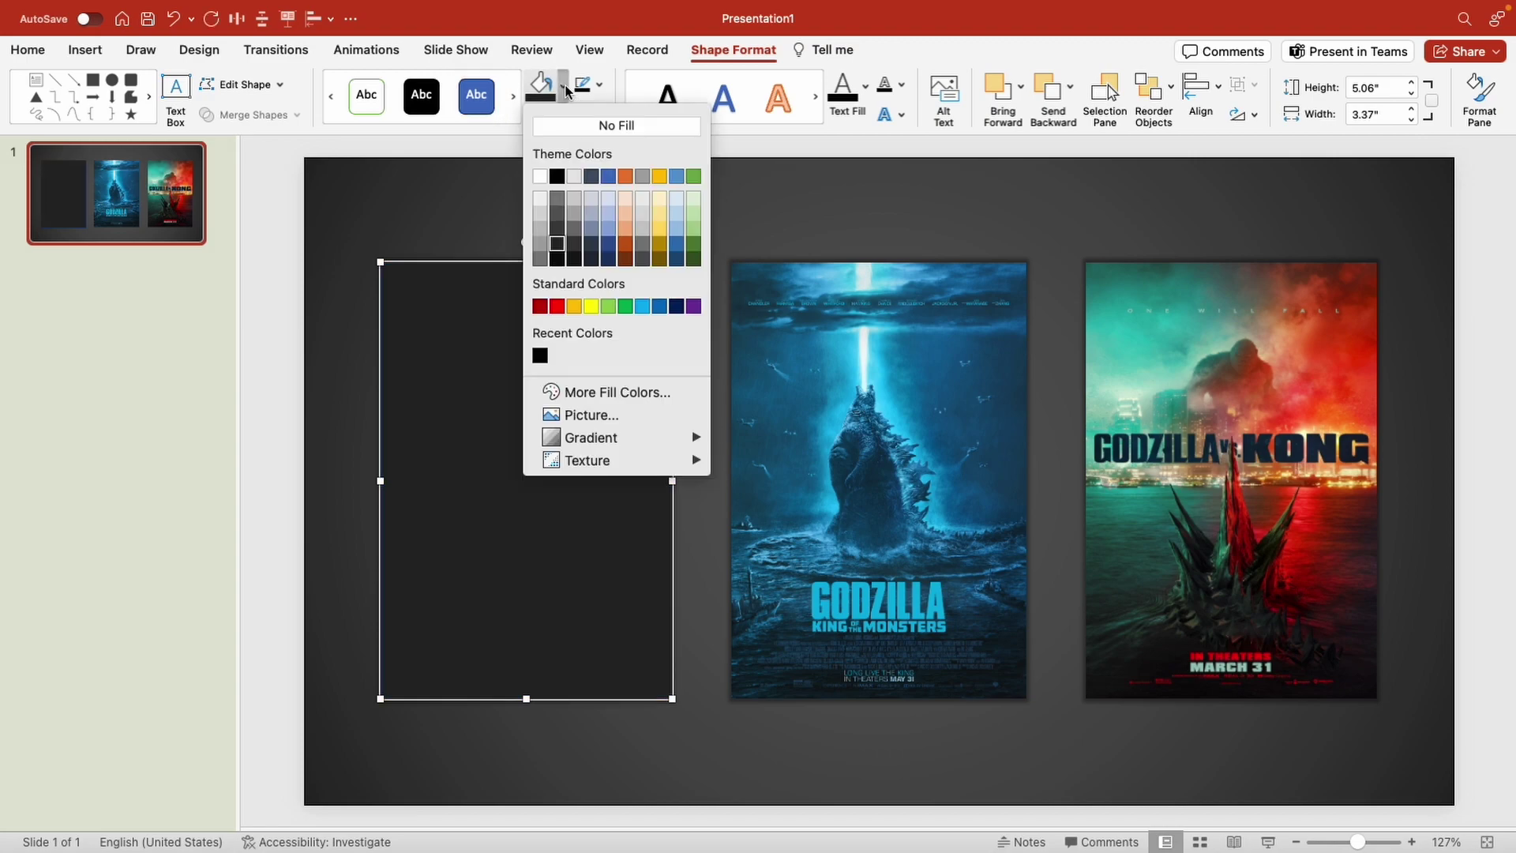
pyautogui.click(574, 391)
pyautogui.write('6')
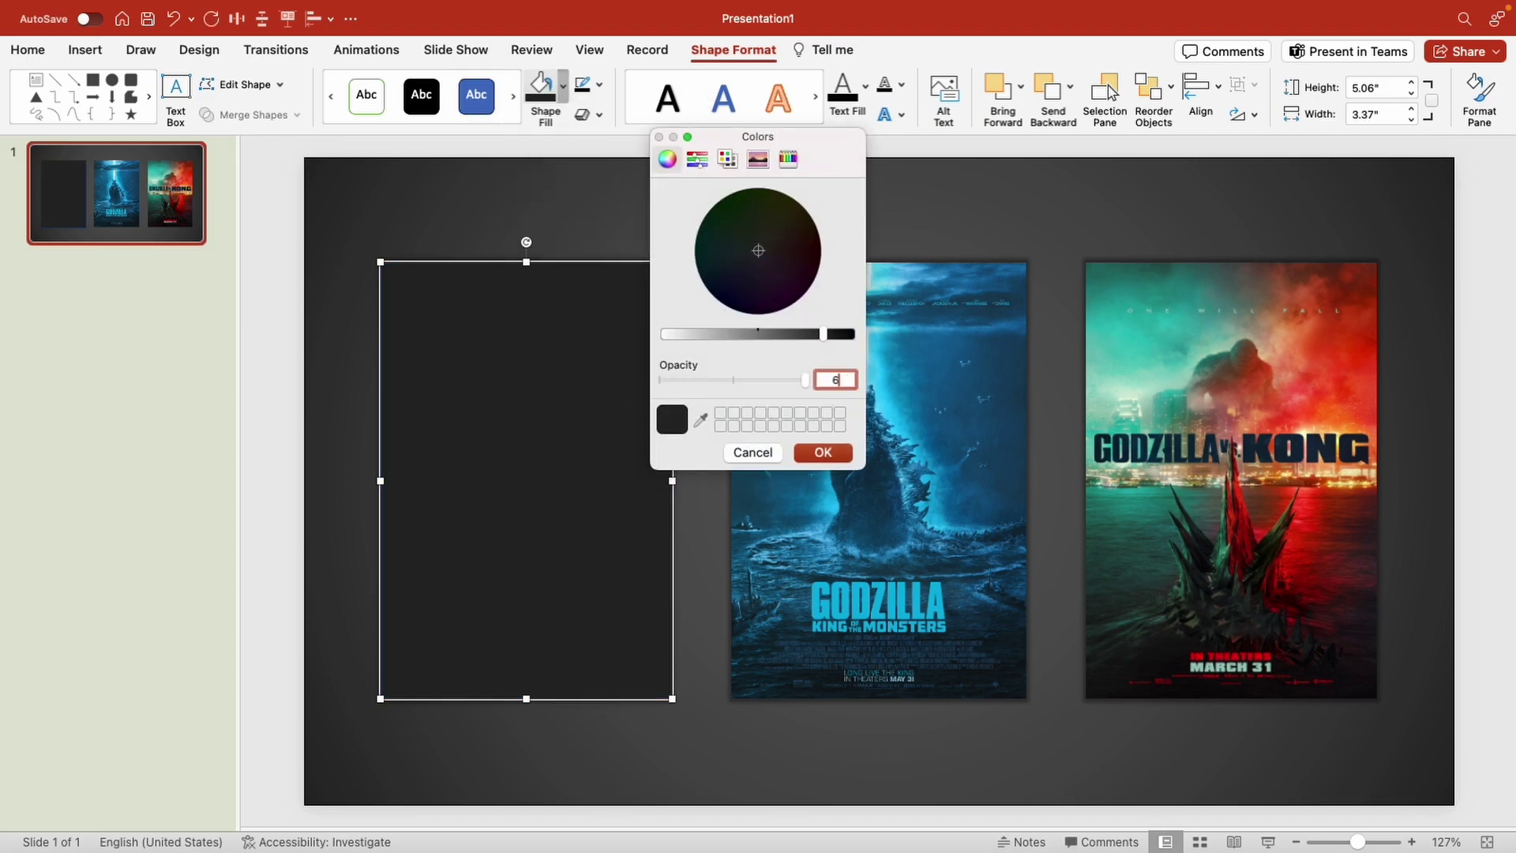
pyautogui.write('5')
pyautogui.press('Return')
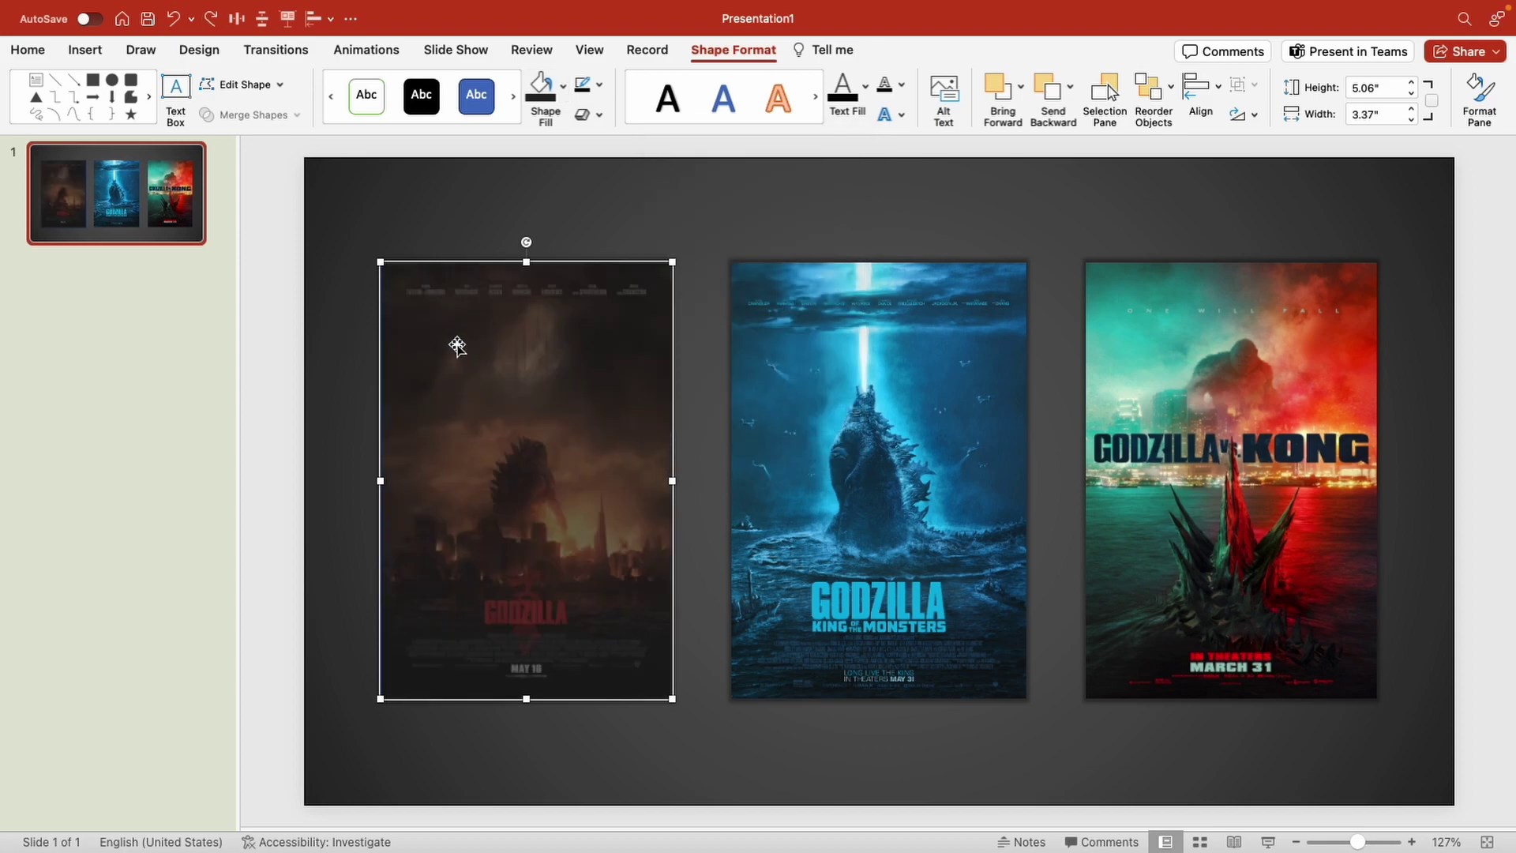
pyautogui.click(586, 84)
pyautogui.click(624, 120)
# Add a GODZILLA title text box on the first poster in white General Sans Bold
pyautogui.click(175, 88)
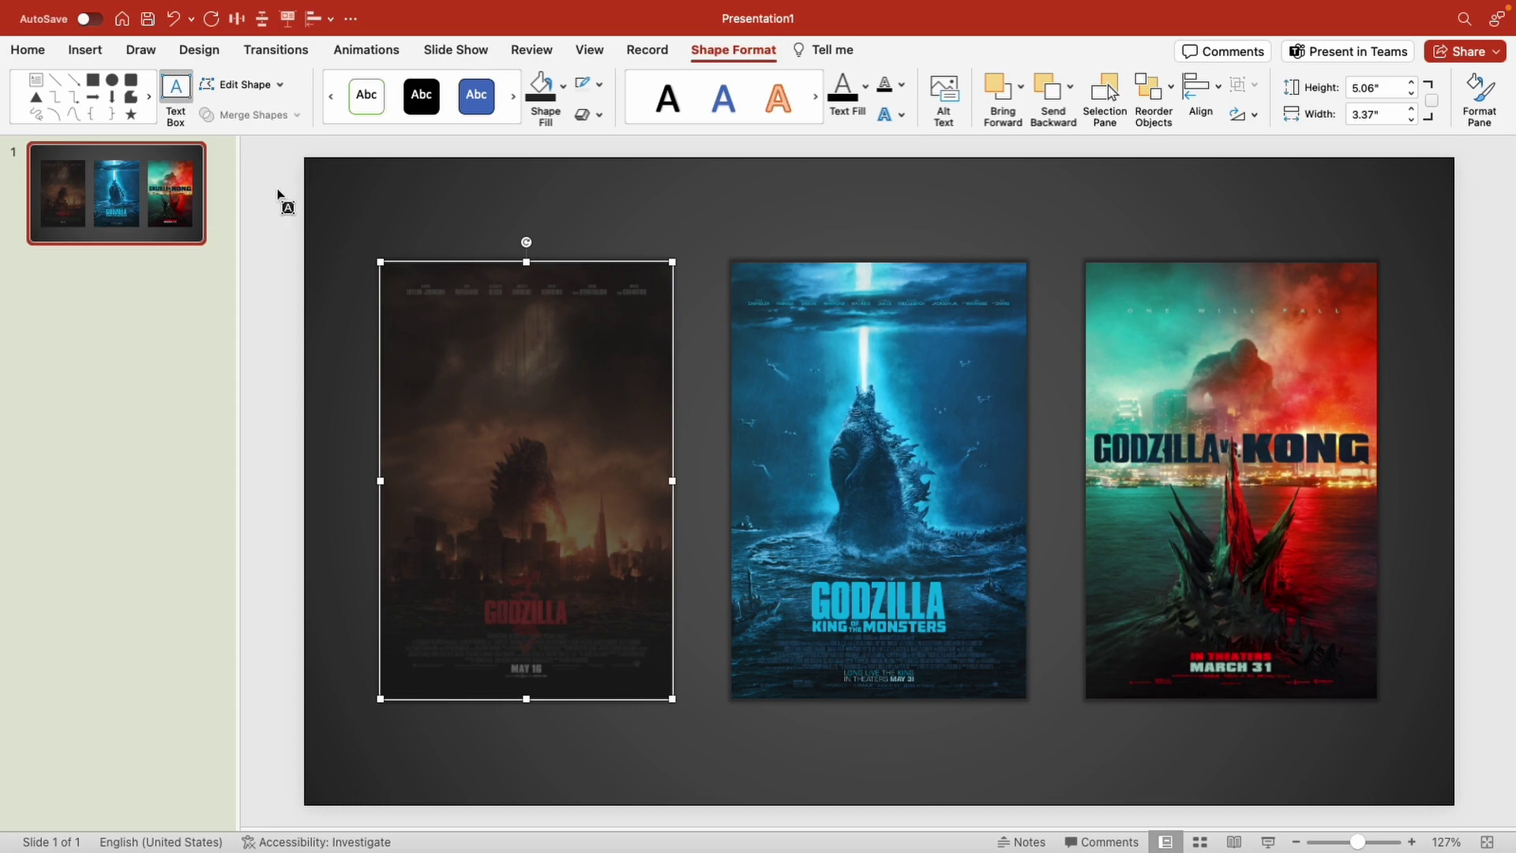
pyautogui.moveTo(407, 312); pyautogui.dragTo(606, 368)
pyautogui.write('GODZILLA')
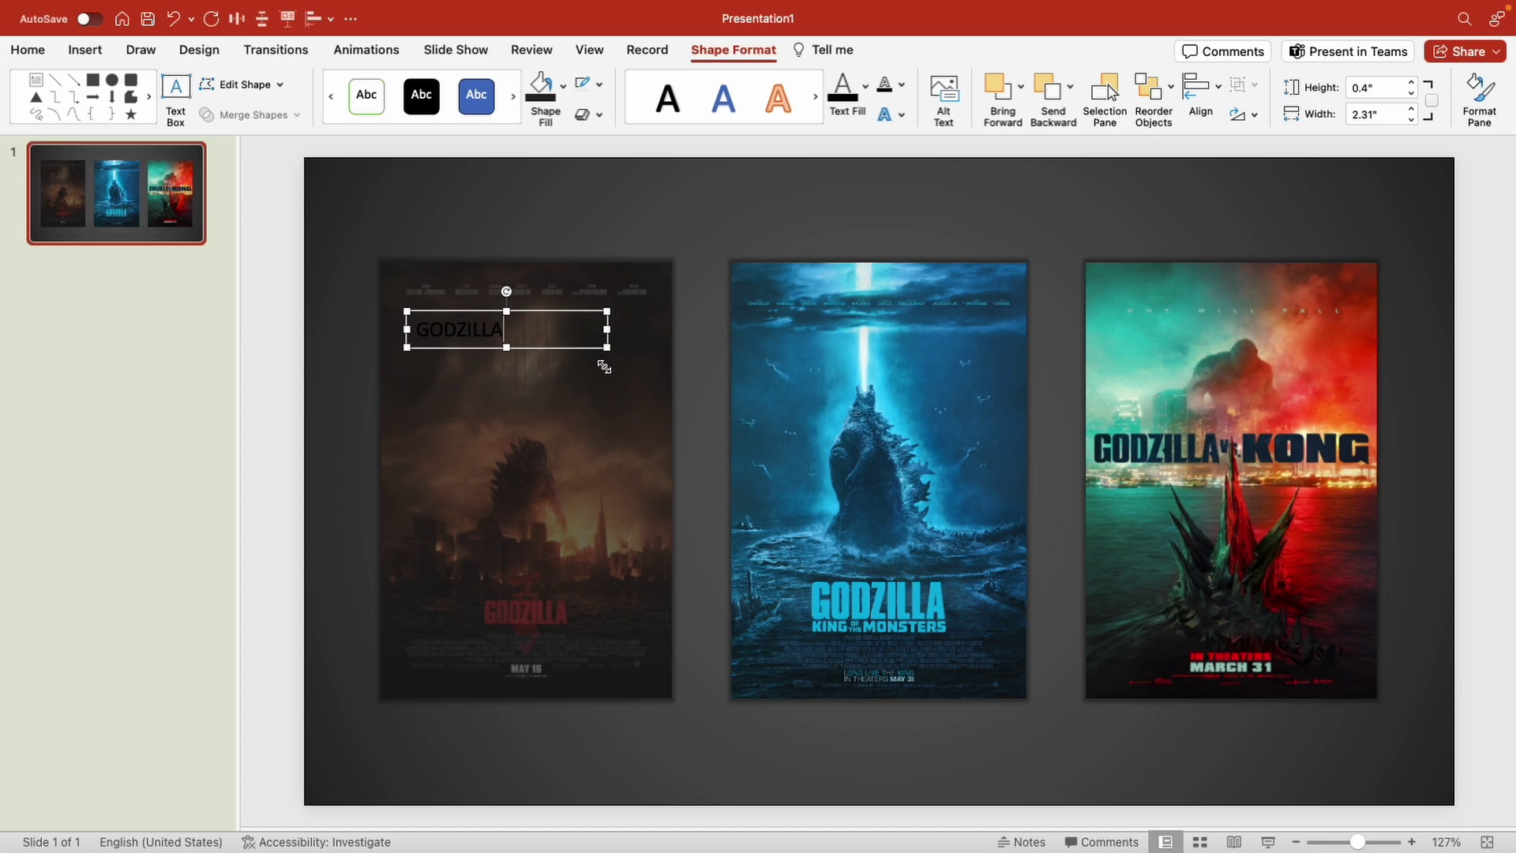
pyautogui.click(538, 349)
pyautogui.click(524, 329)
pyautogui.click(866, 85)
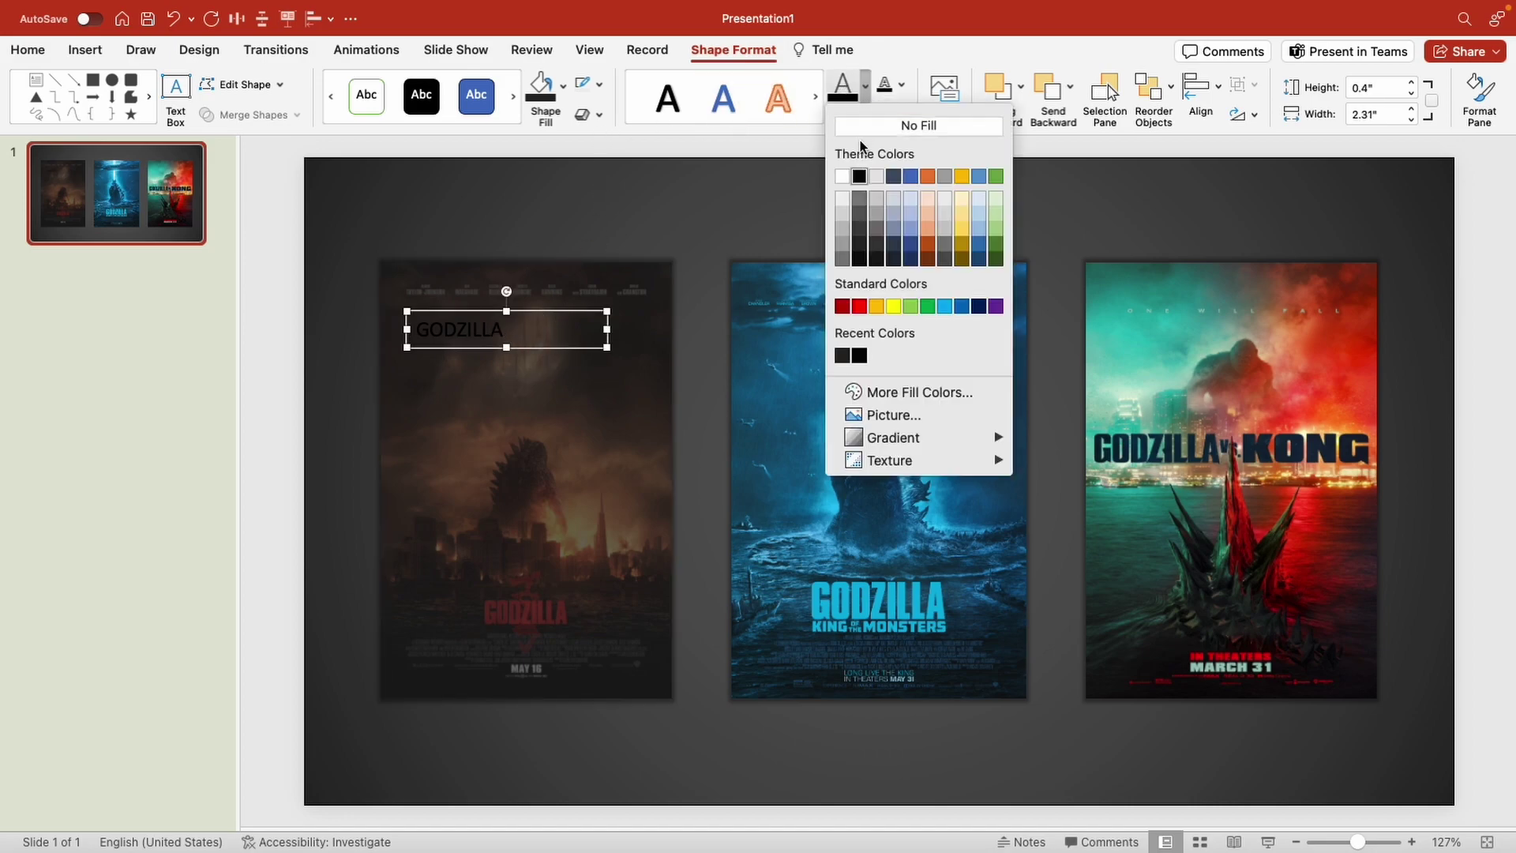
pyautogui.click(841, 176)
pyautogui.click(28, 50)
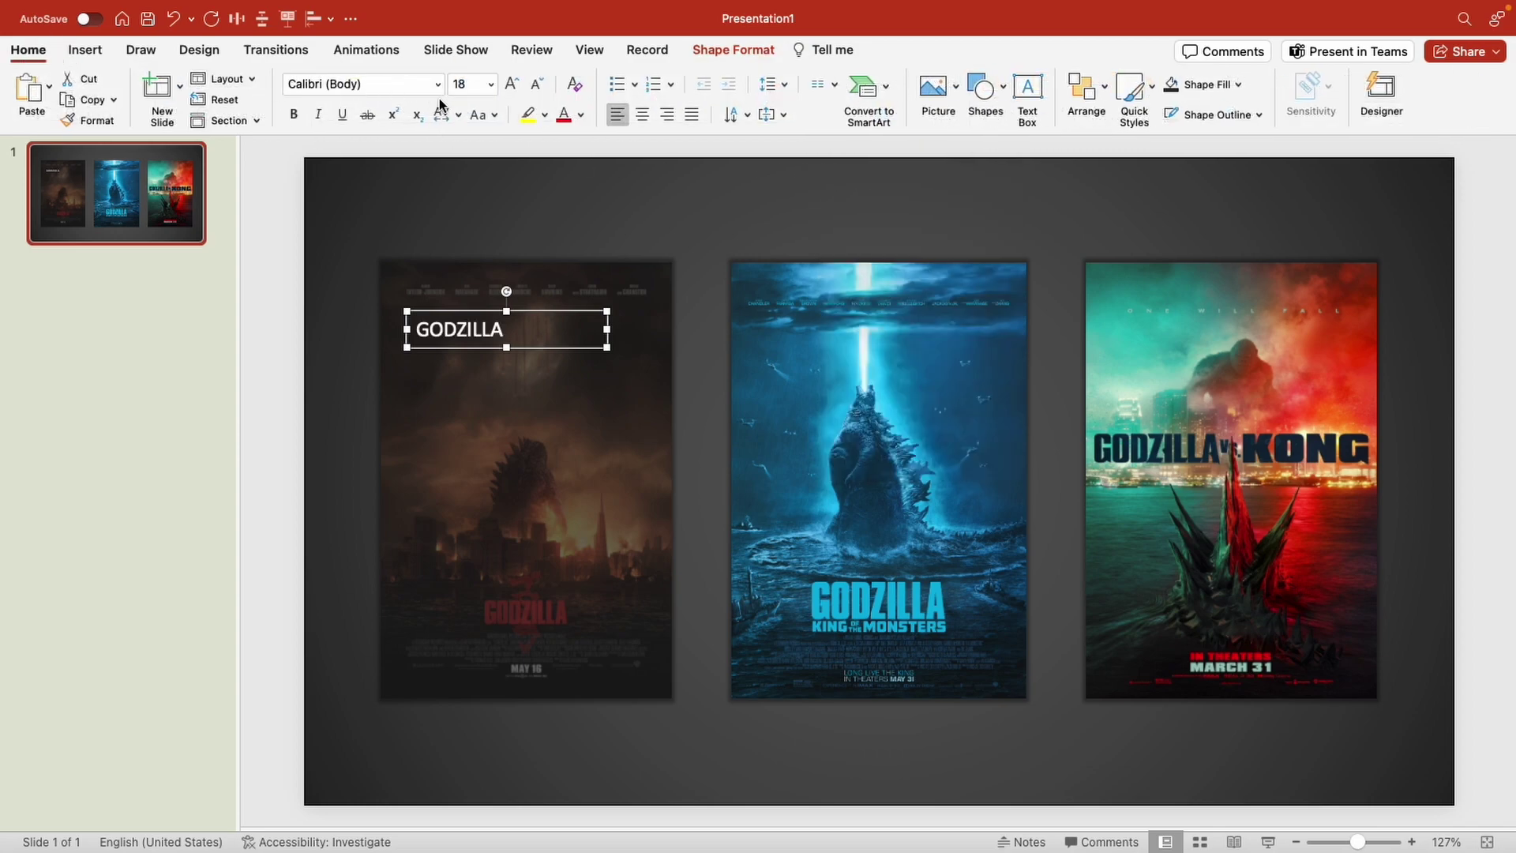
pyautogui.click(438, 87)
pyautogui.moveTo(455, 248)
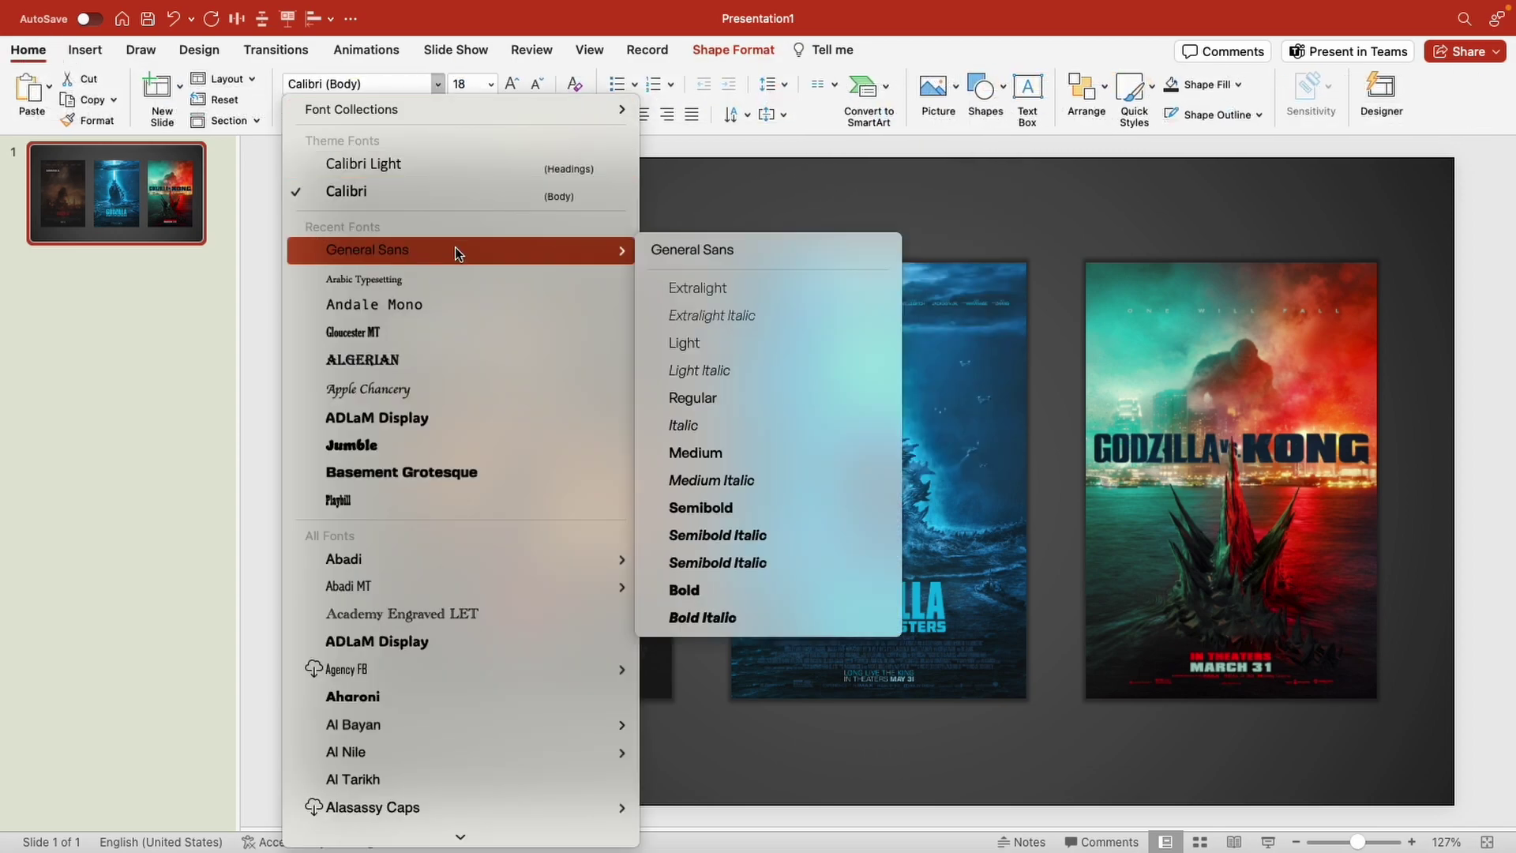
pyautogui.click(679, 590)
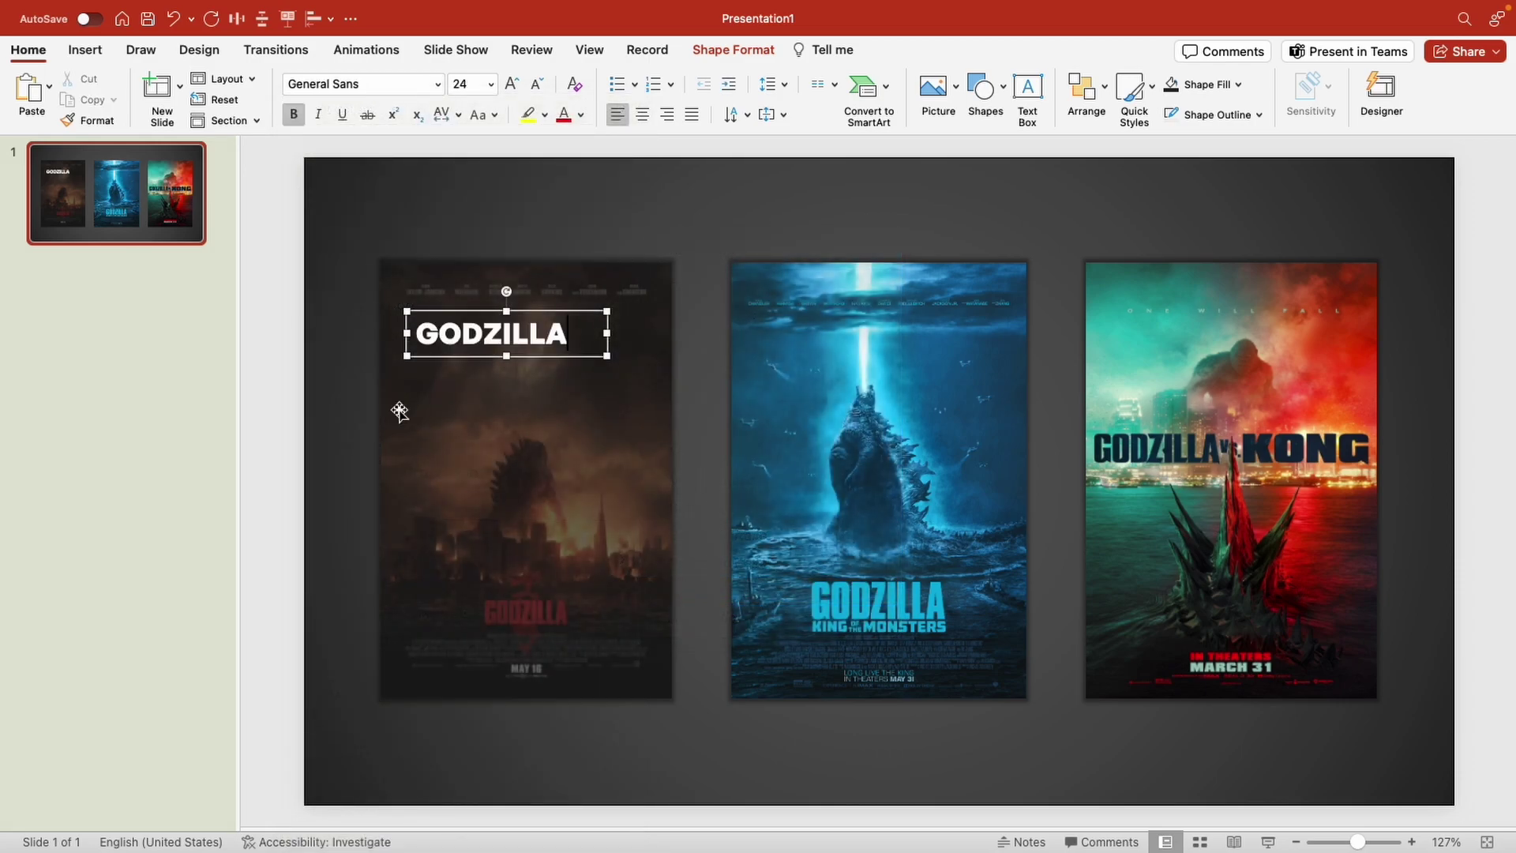
# Add a '2014 | PG-13 | 2h 3m' line below the title in General Sans Light 14 pt
pyautogui.press('Return')
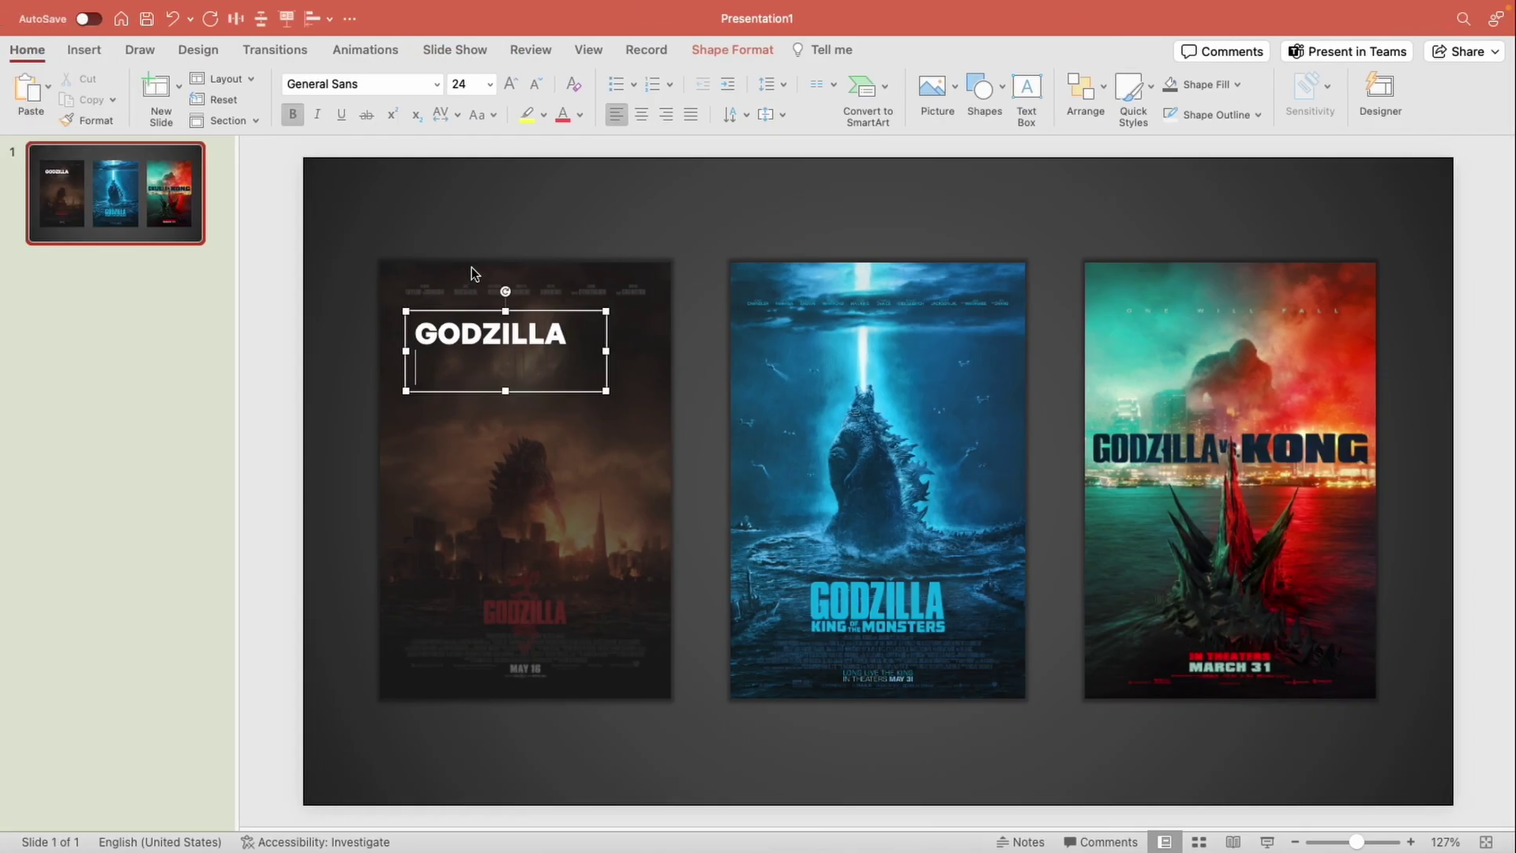
pyautogui.write('2014 | PG-13 | 2h 3m')
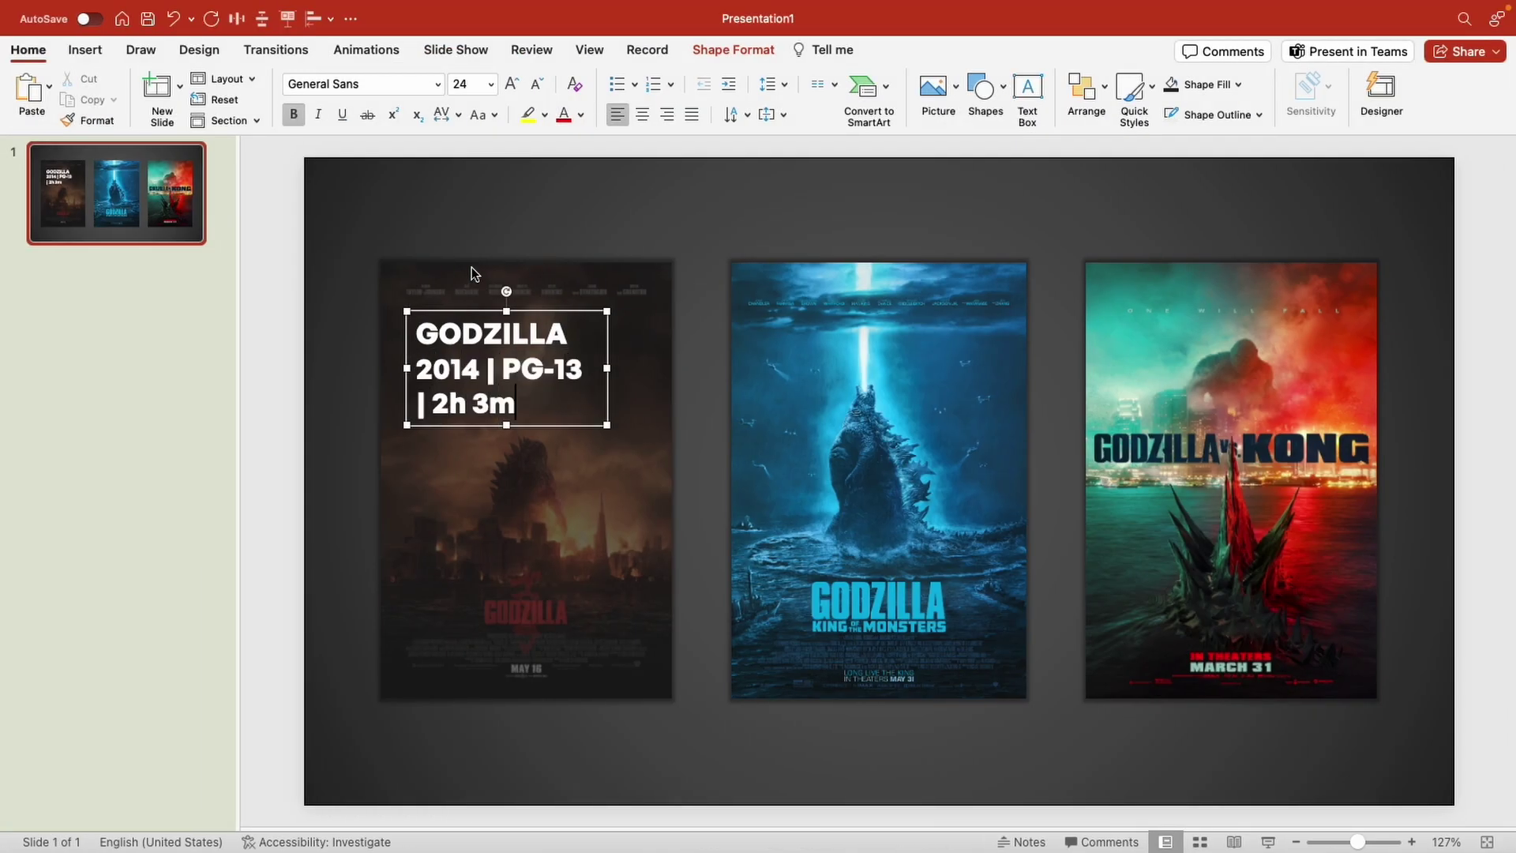
pyautogui.moveTo(416, 369); pyautogui.dragTo(516, 404)
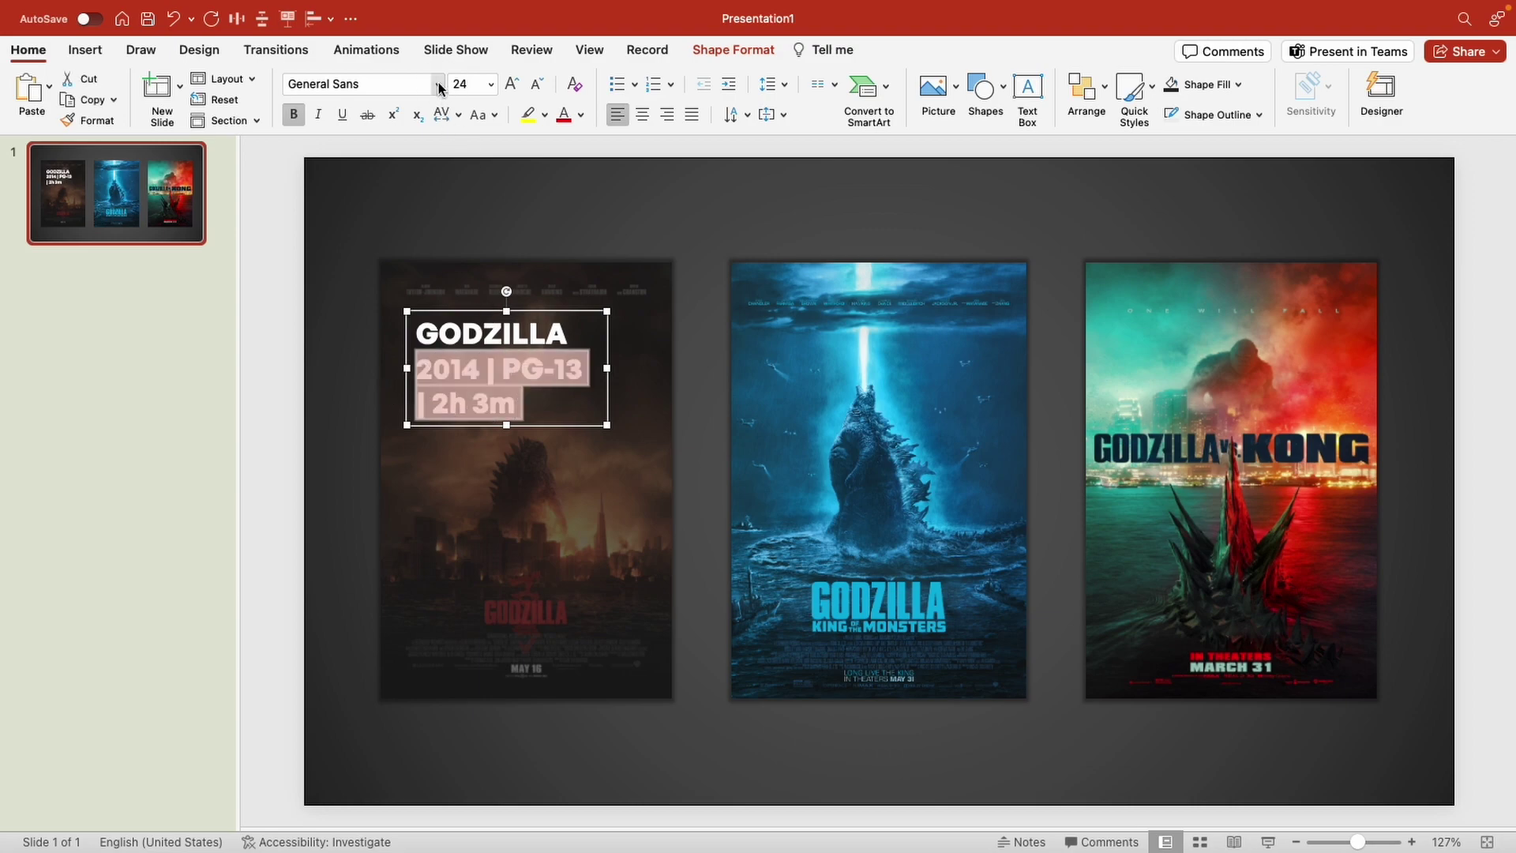
pyautogui.click(438, 84)
pyautogui.click(727, 368)
pyautogui.click(536, 84)
pyautogui.click(536, 84)
pyautogui.click(537, 85)
pyautogui.click(536, 85)
pyautogui.click(536, 85)
pyautogui.click(512, 84)
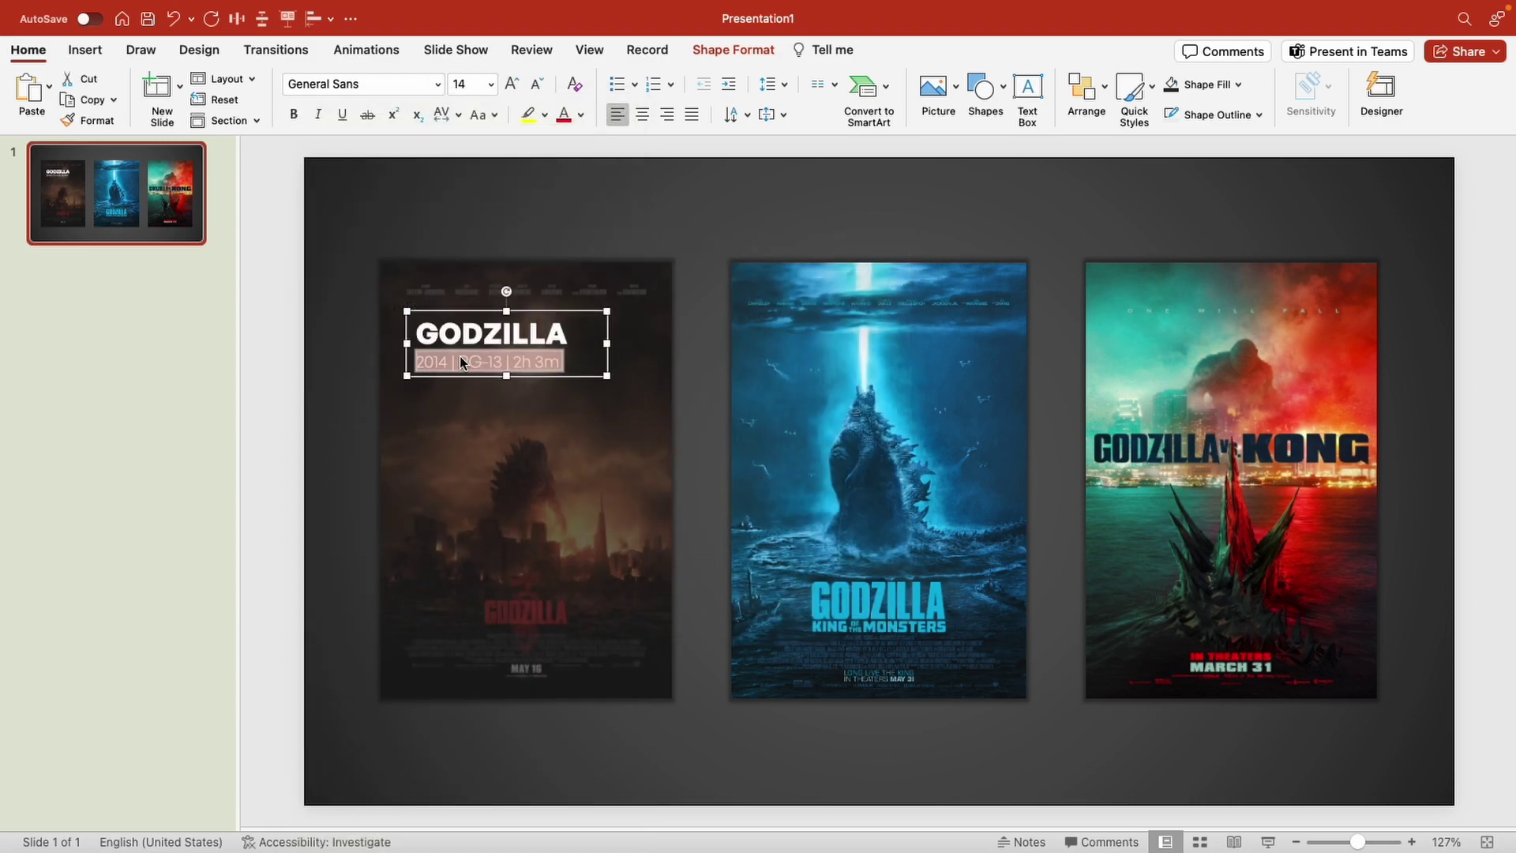
pyautogui.click(448, 362)
# Adjust the spacing around the two dividers in the info line
pyautogui.press('Right')
pyautogui.press('Right')
pyautogui.click(518, 362)
pyautogui.press('Right')
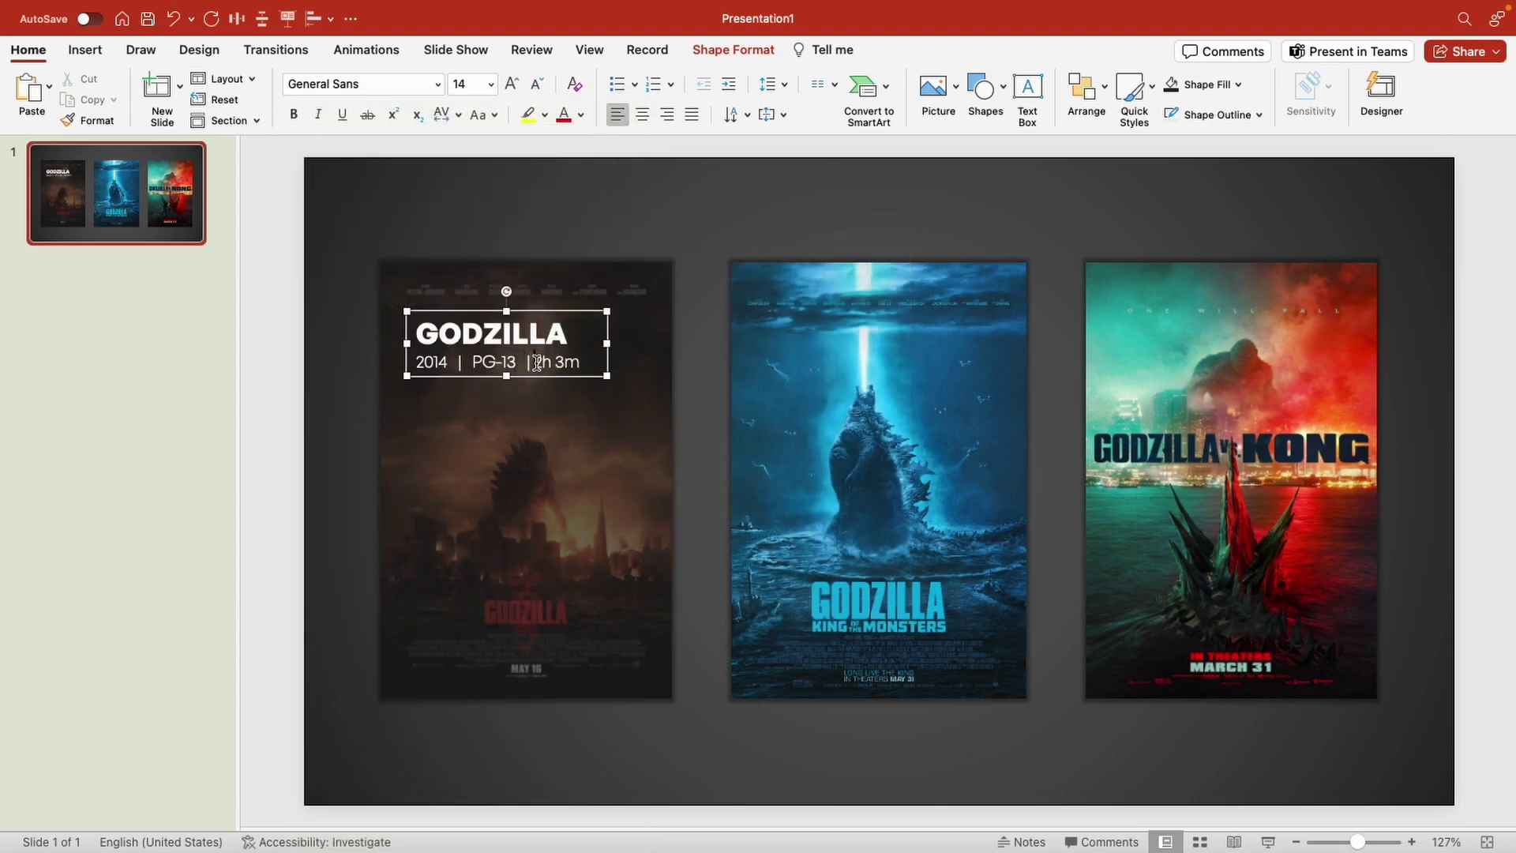
pyautogui.click(317, 367)
# Draw a small gold star with no outline just below the info line
pyautogui.click(84, 52)
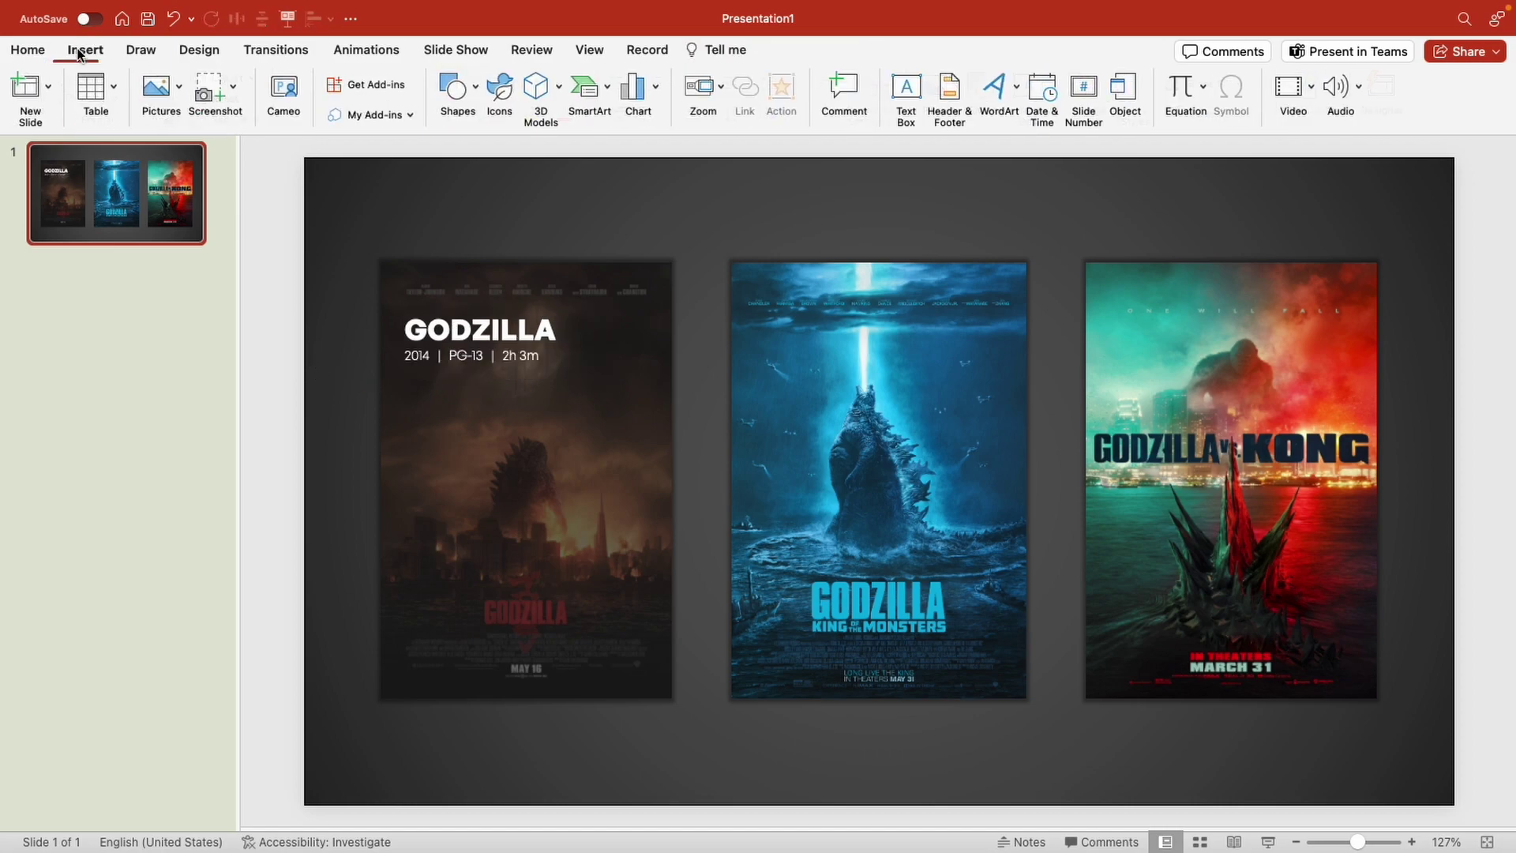
pyautogui.click(473, 99)
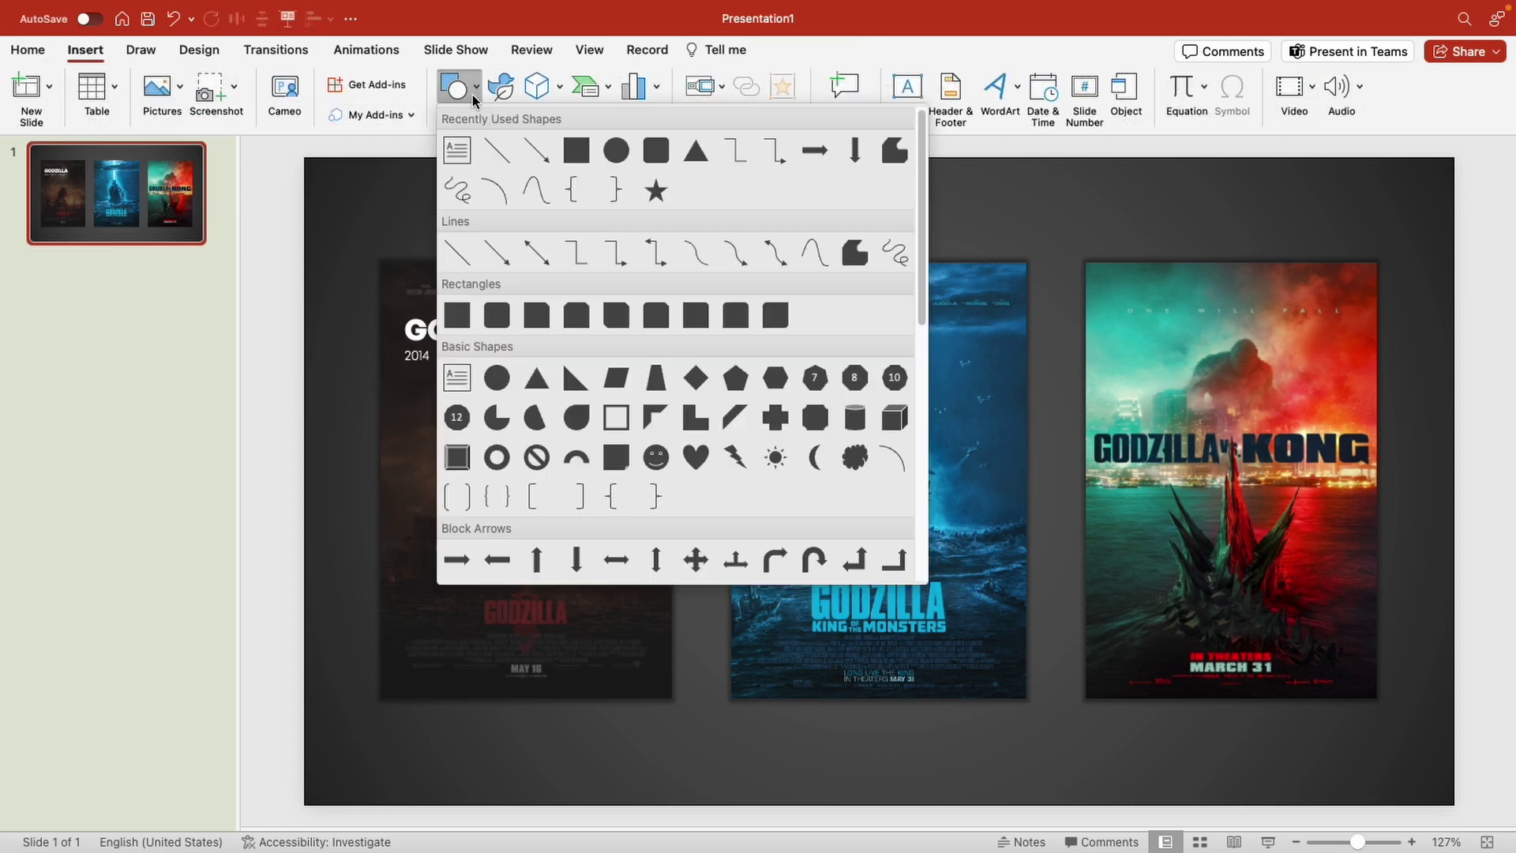
pyautogui.click(655, 190)
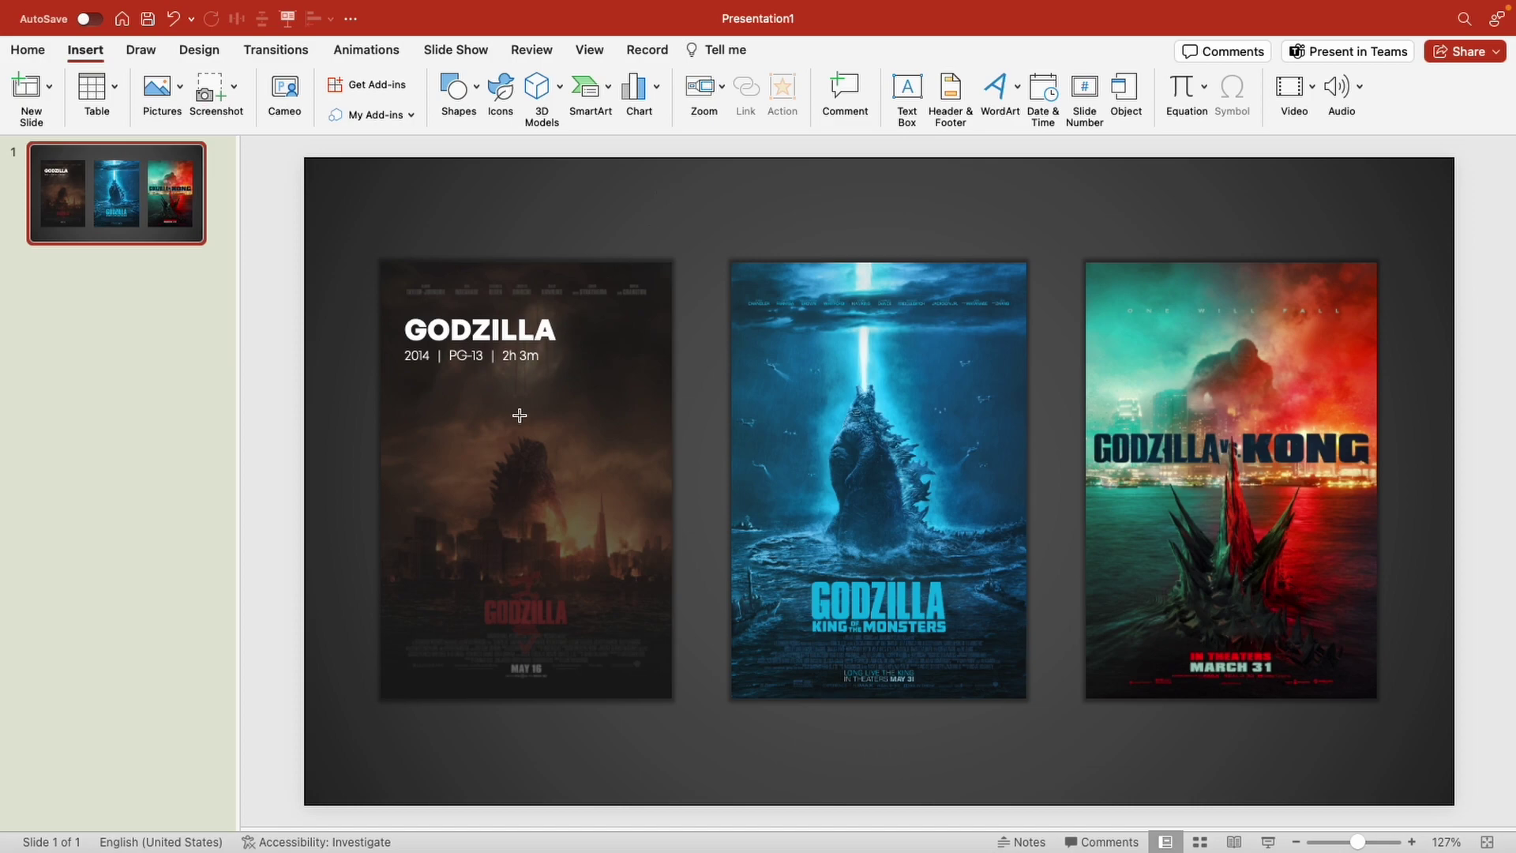
pyautogui.moveTo(415, 377); pyautogui.dragTo(440, 401)
pyautogui.click(562, 85)
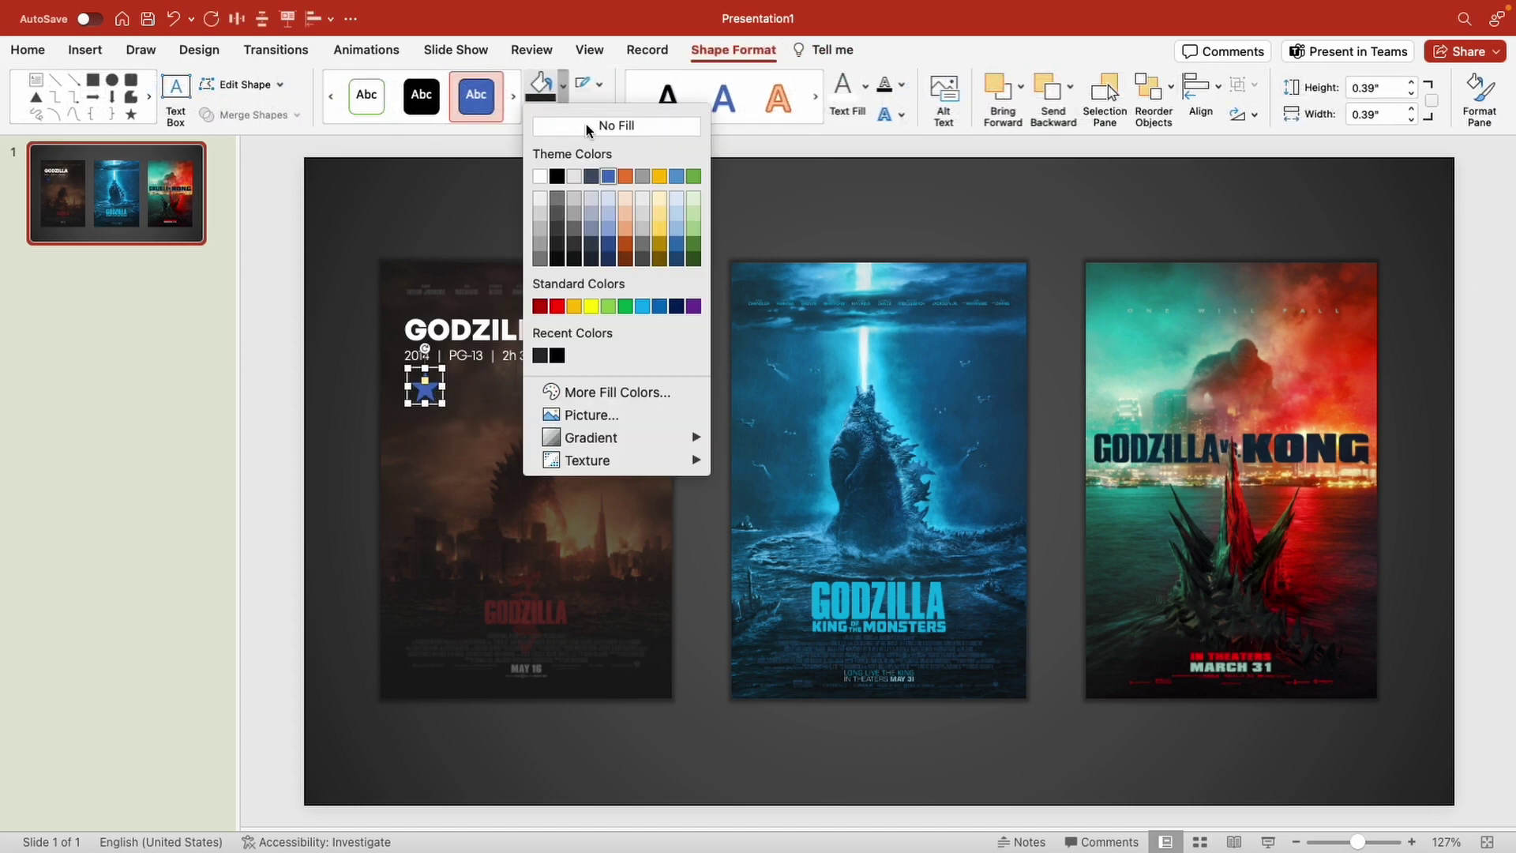
pyautogui.click(662, 176)
pyautogui.click(600, 84)
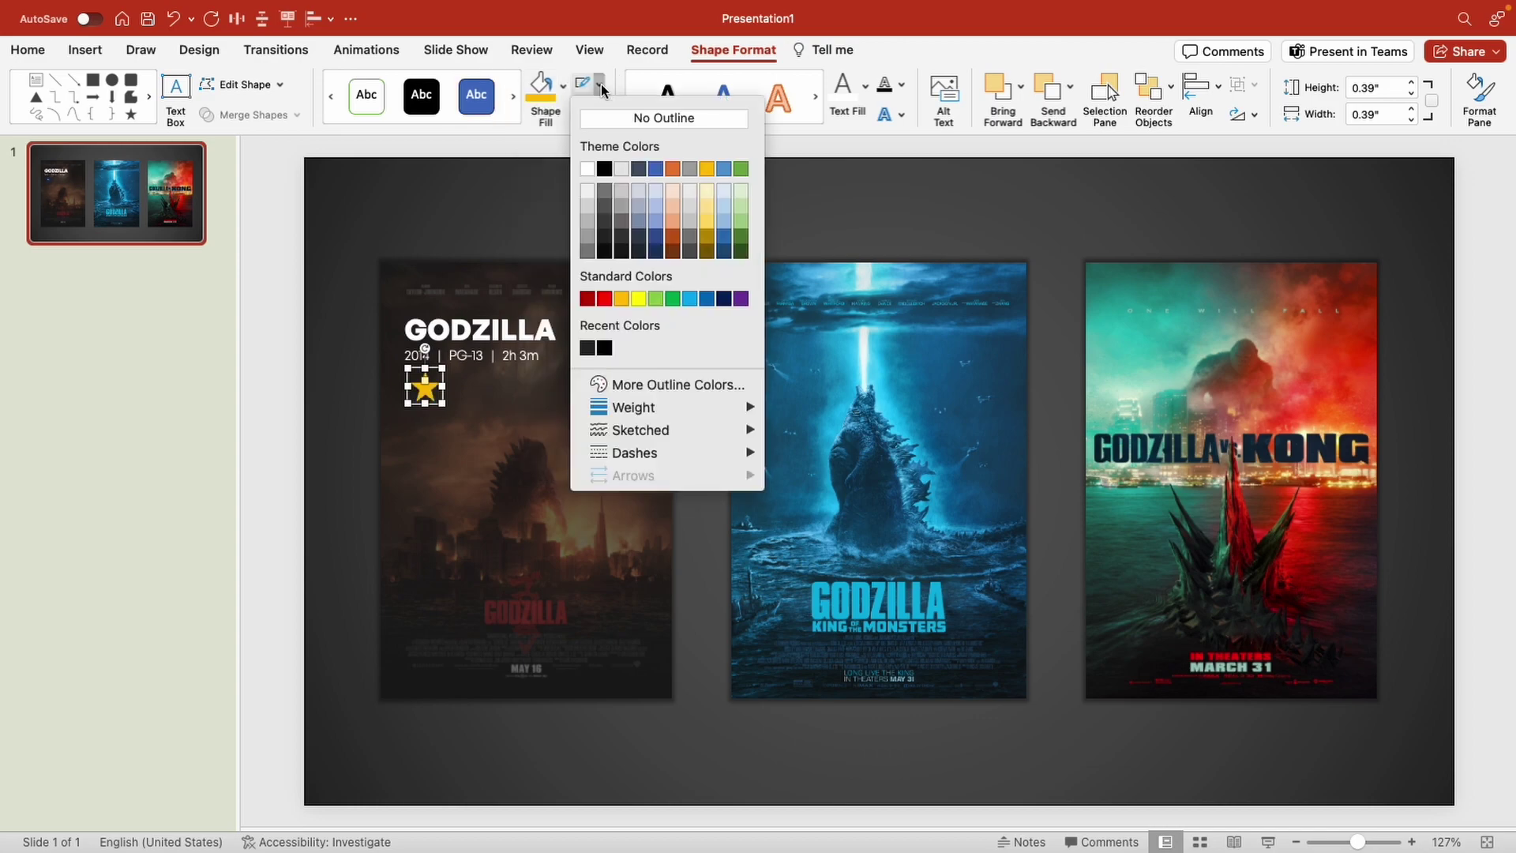
pyautogui.click(610, 122)
pyautogui.moveTo(442, 384); pyautogui.dragTo(417, 383)
# Add a '6.4/10' text box in General Sans Medium 16 pt, right-aligned
pyautogui.click(175, 93)
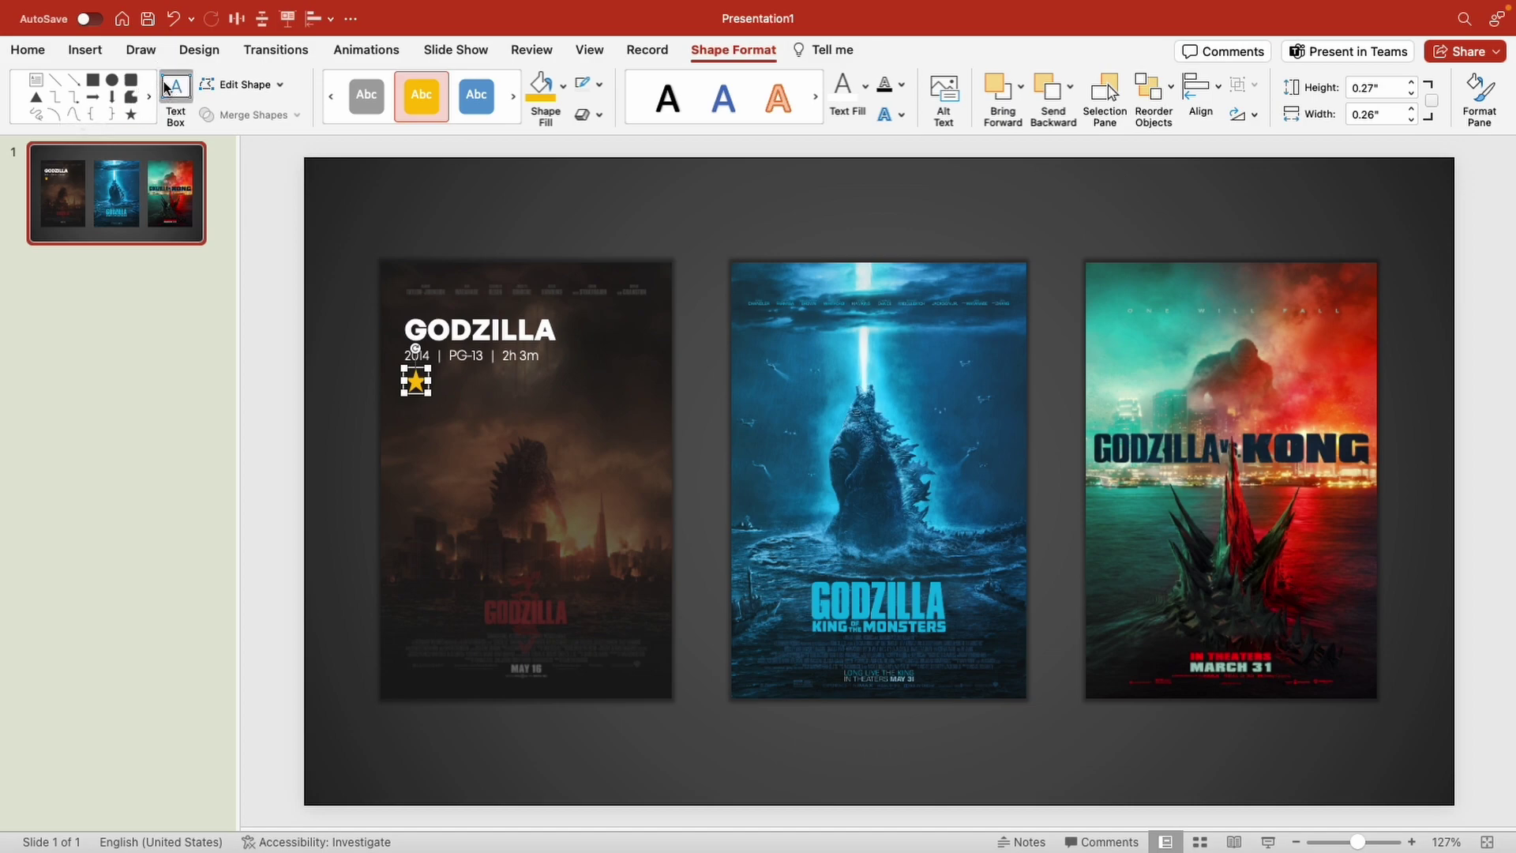
pyautogui.moveTo(438, 370)
pyautogui.mouseDown()
pyautogui.moveTo(491, 396)
pyautogui.moveTo(545, 392)
pyautogui.mouseUp()
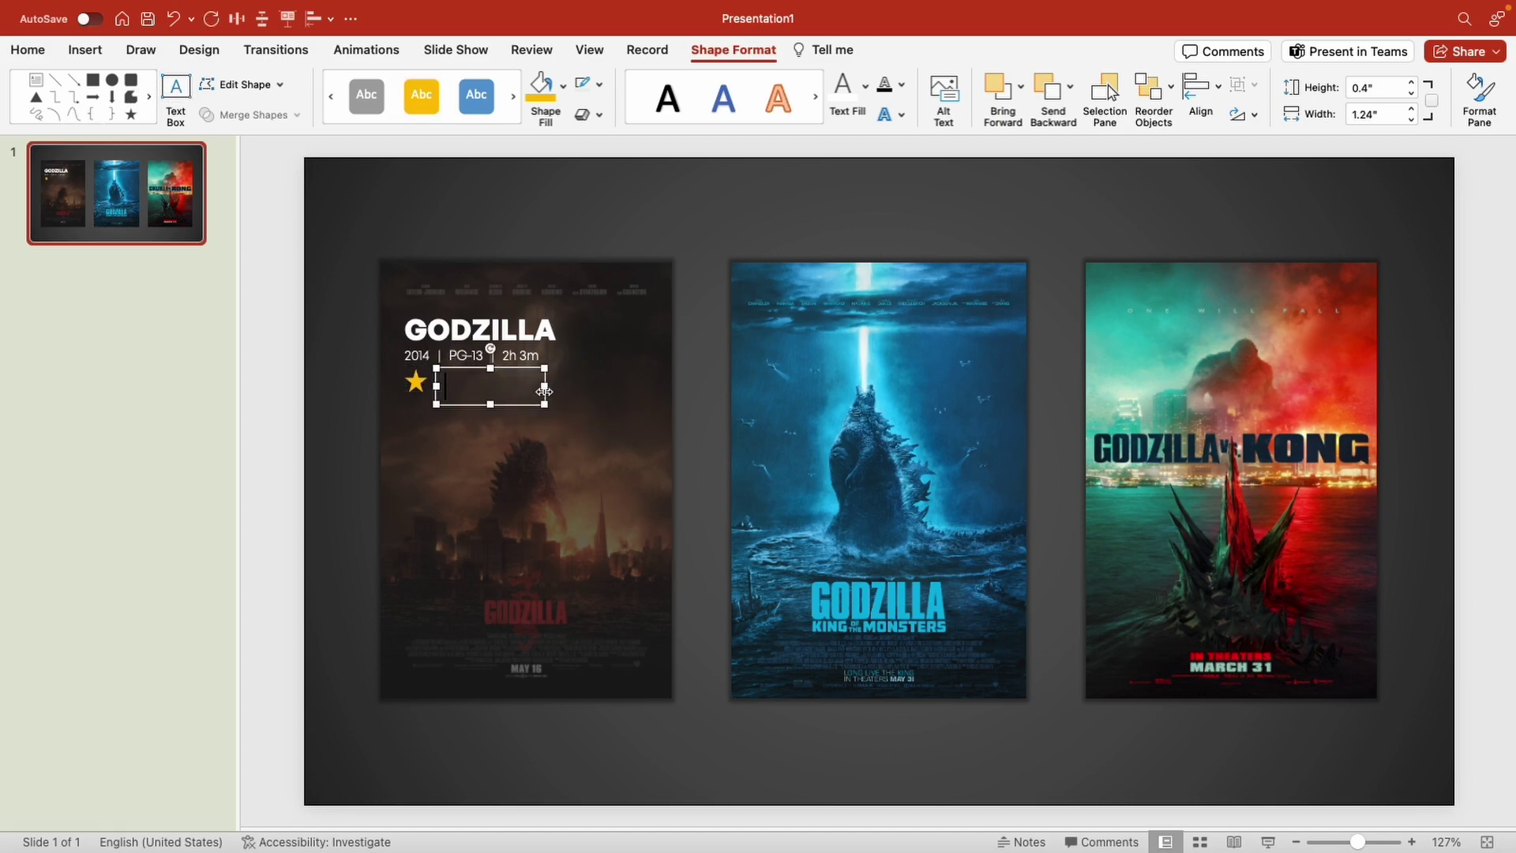
pyautogui.write('6.4/10')
pyautogui.click(901, 84)
pyautogui.click(28, 49)
pyautogui.click(537, 84)
pyautogui.click(438, 84)
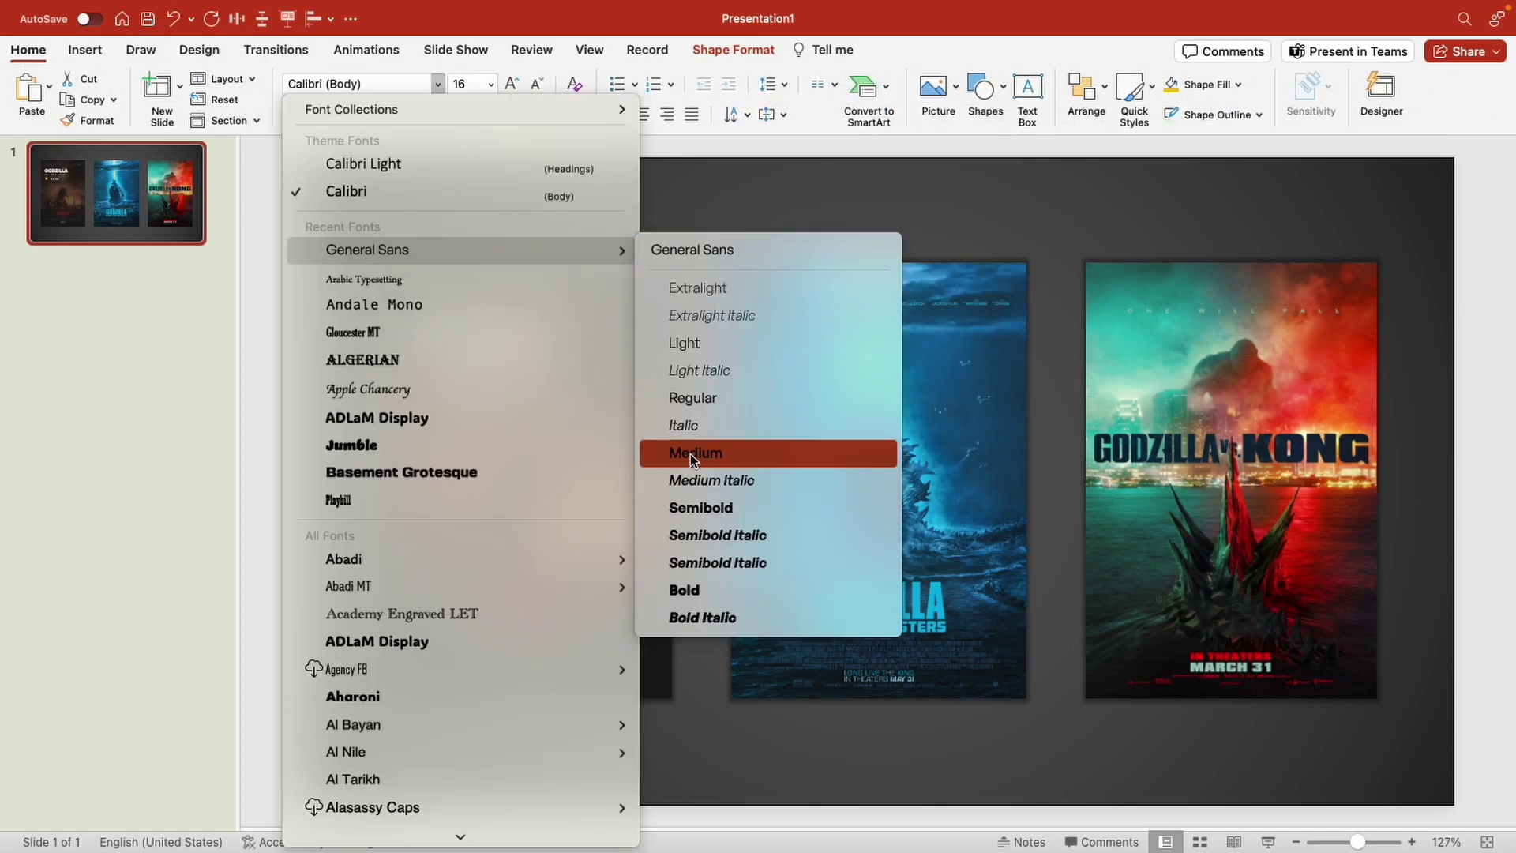
pyautogui.click(690, 453)
pyautogui.click(668, 114)
# Position the 6.4/10 rating right beside the gold star
pyautogui.moveTo(522, 395); pyautogui.dragTo(476, 395)
pyautogui.moveTo(384, 383); pyautogui.dragTo(396, 380)
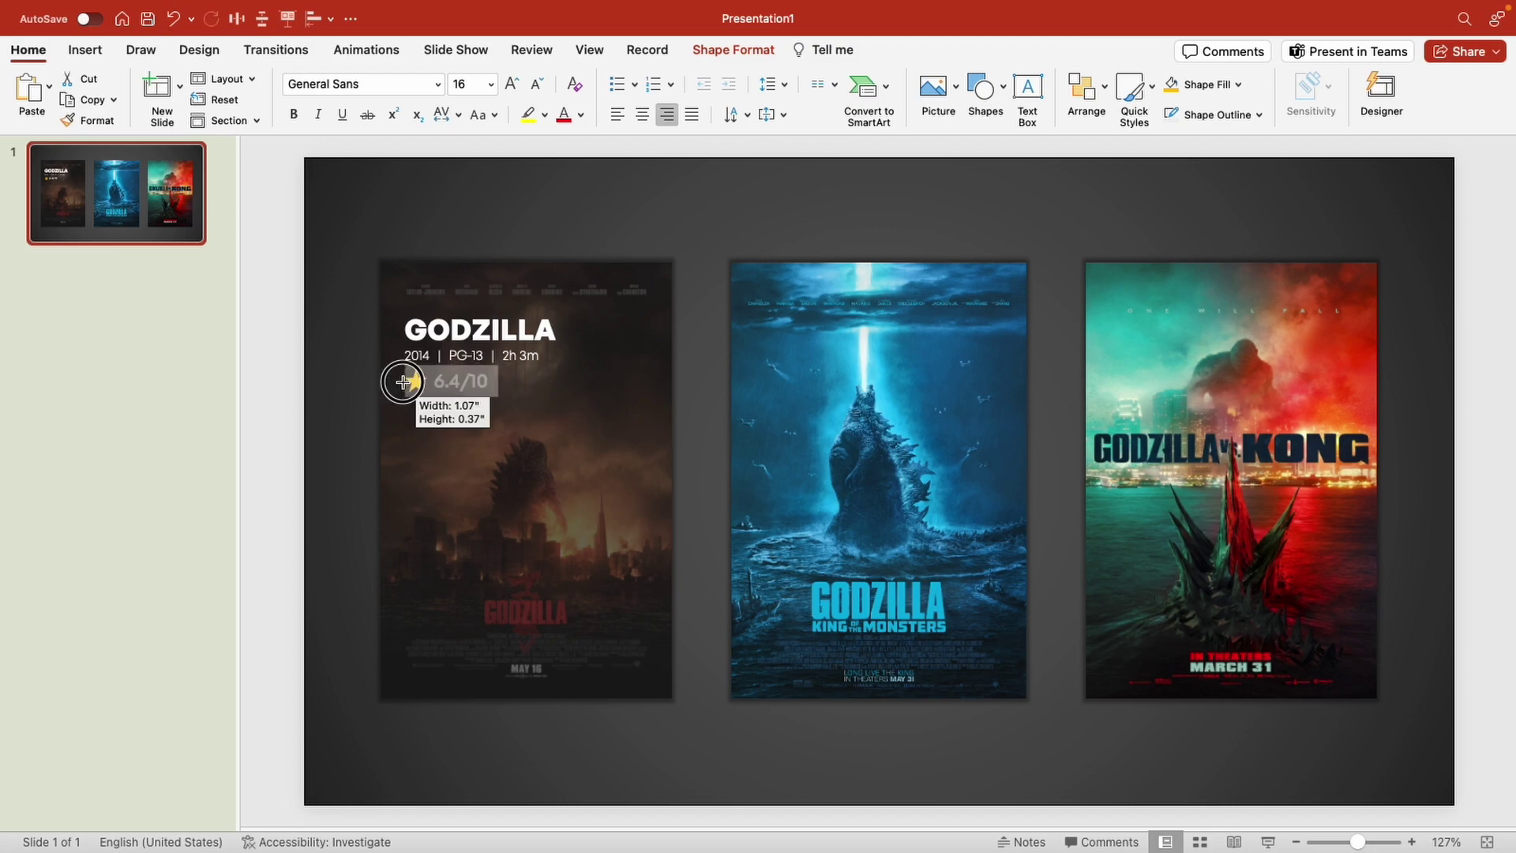
pyautogui.click(318, 392)
pyautogui.click(481, 391)
pyautogui.press('super+z')
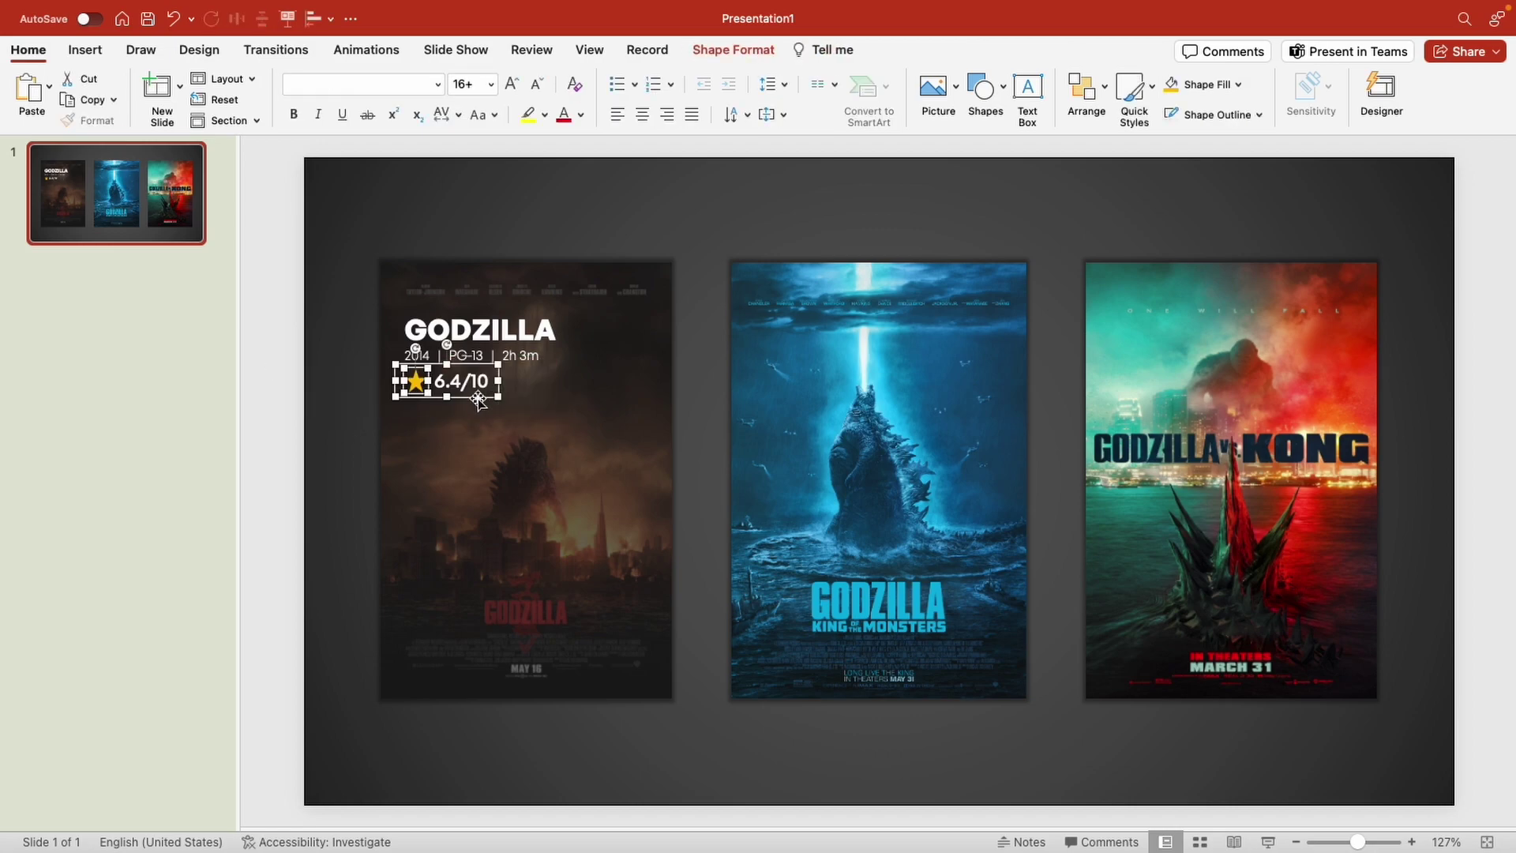
pyautogui.click(289, 397)
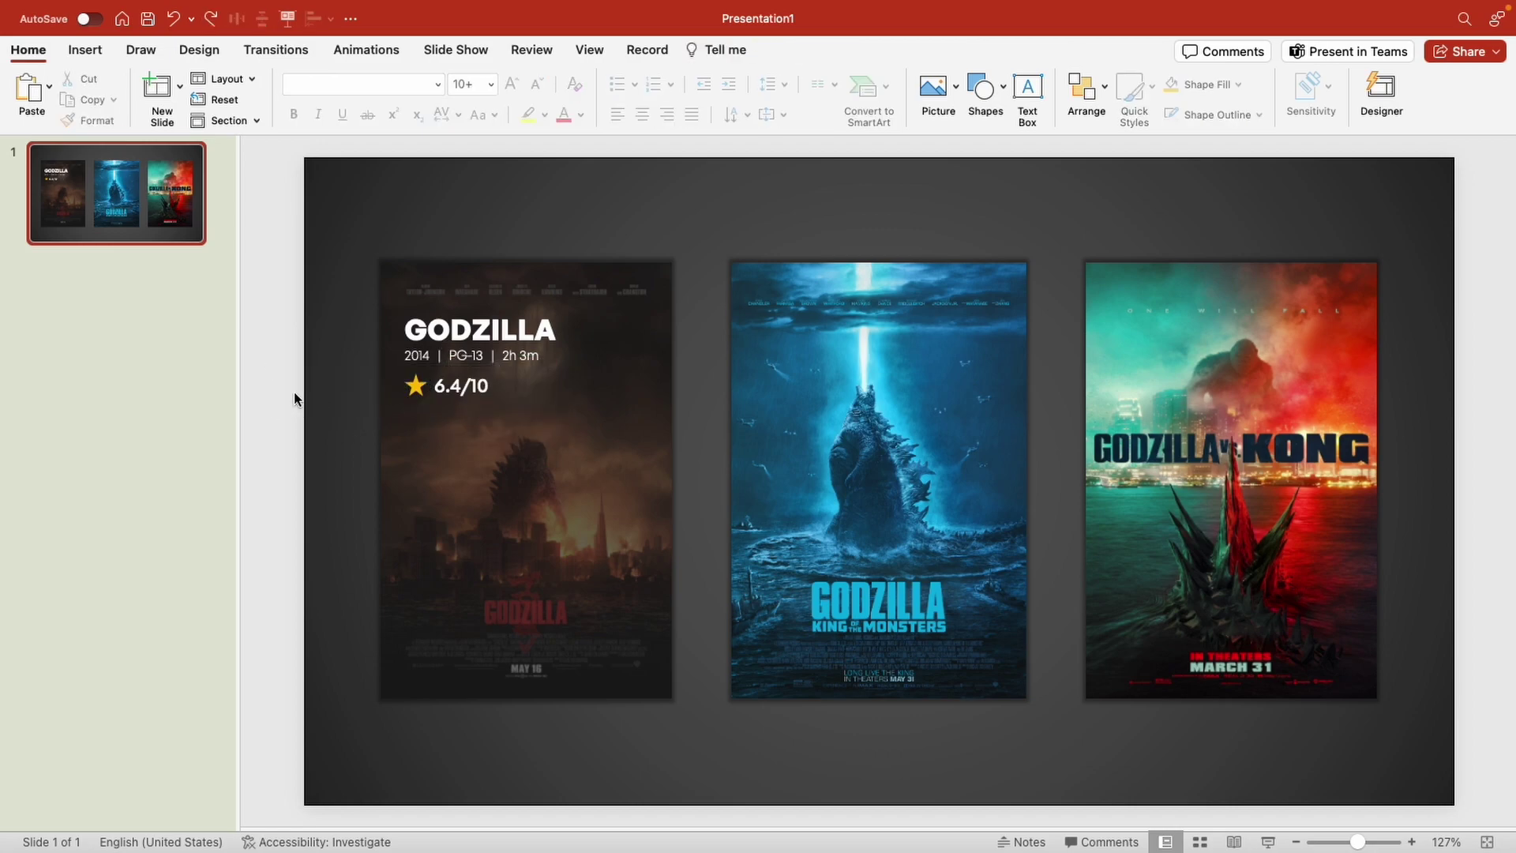
# Paste the Cast, Director and Synopsis details and select all the card's text boxes
pyautogui.press('super+v')
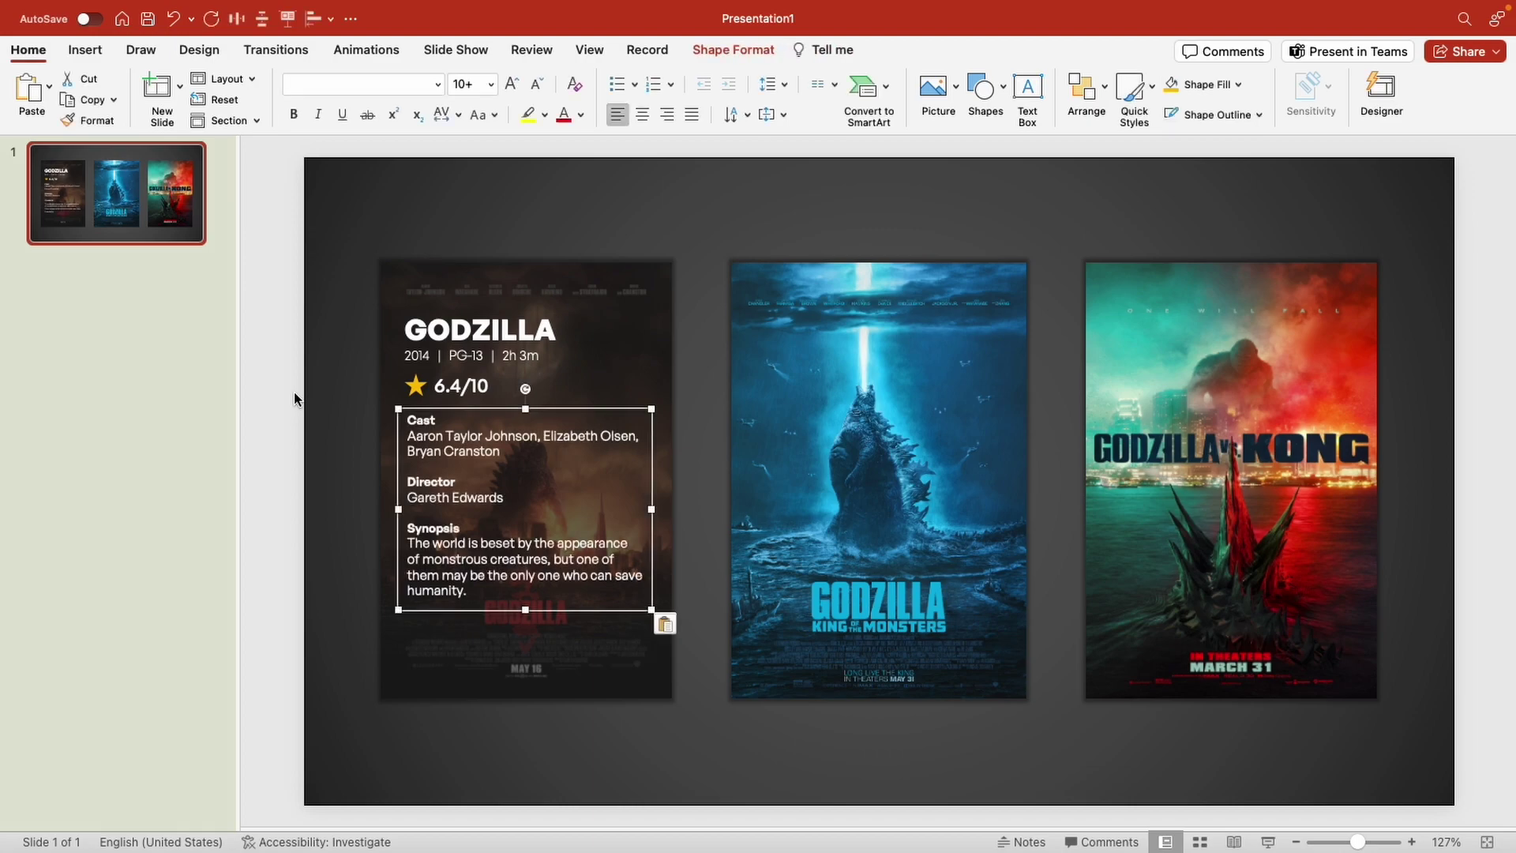
pyautogui.click(278, 404)
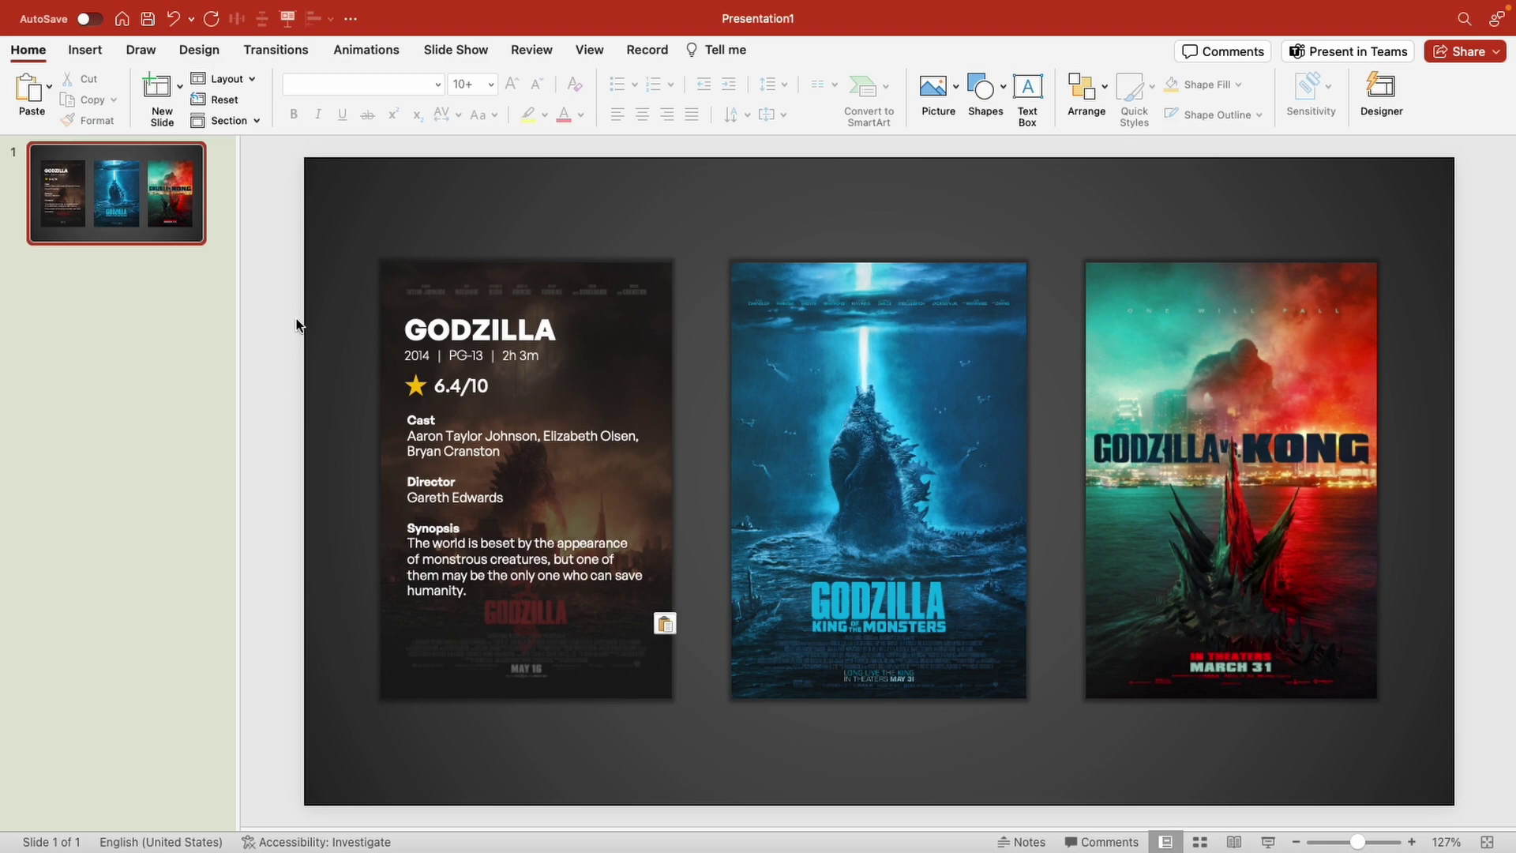
pyautogui.moveTo(285, 300); pyautogui.dragTo(703, 610)
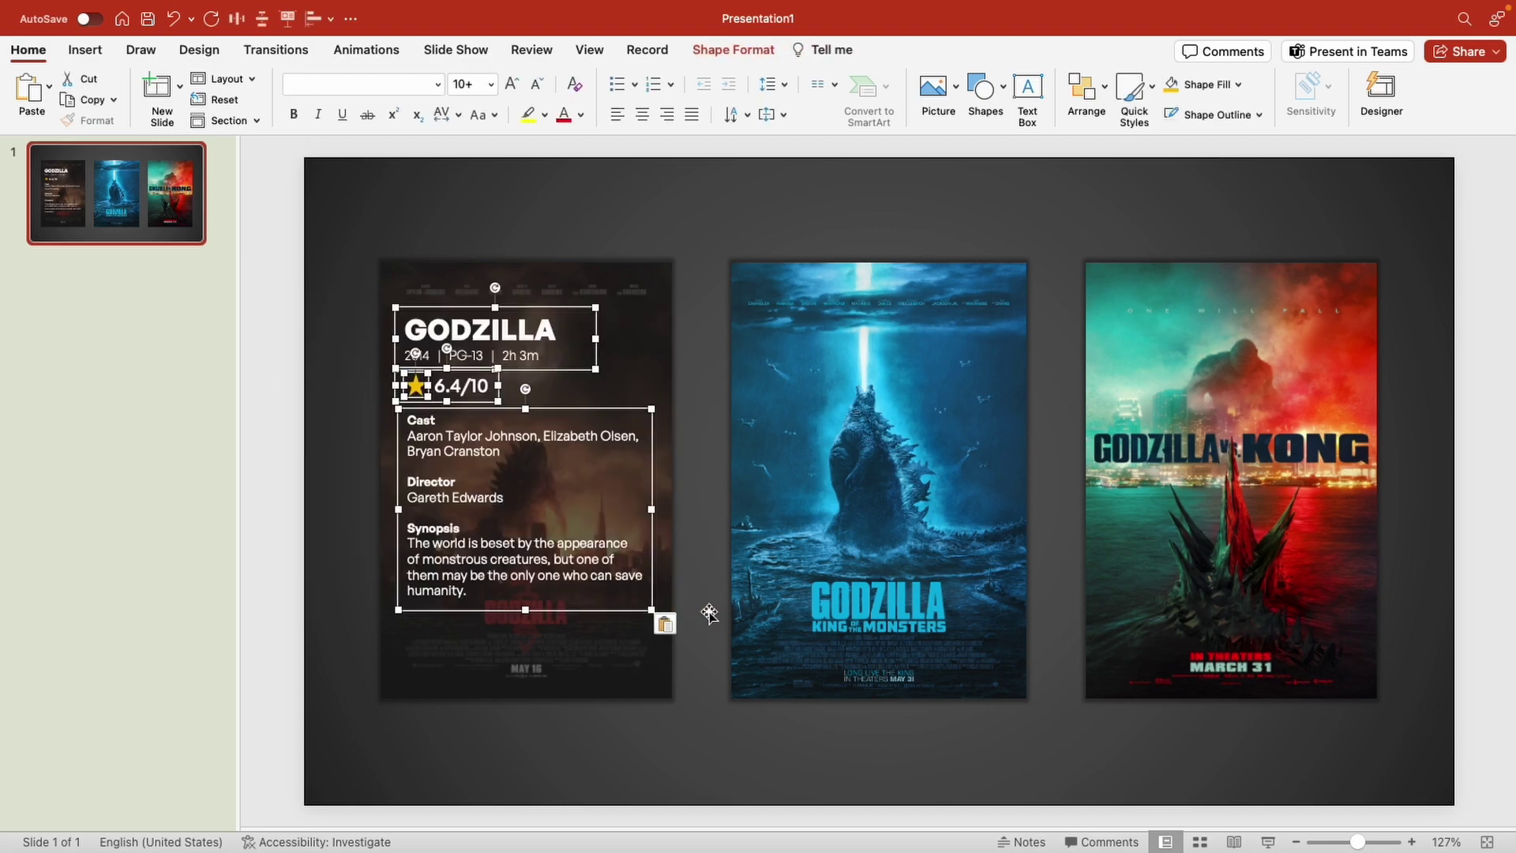
pyautogui.rightClick(652, 485)
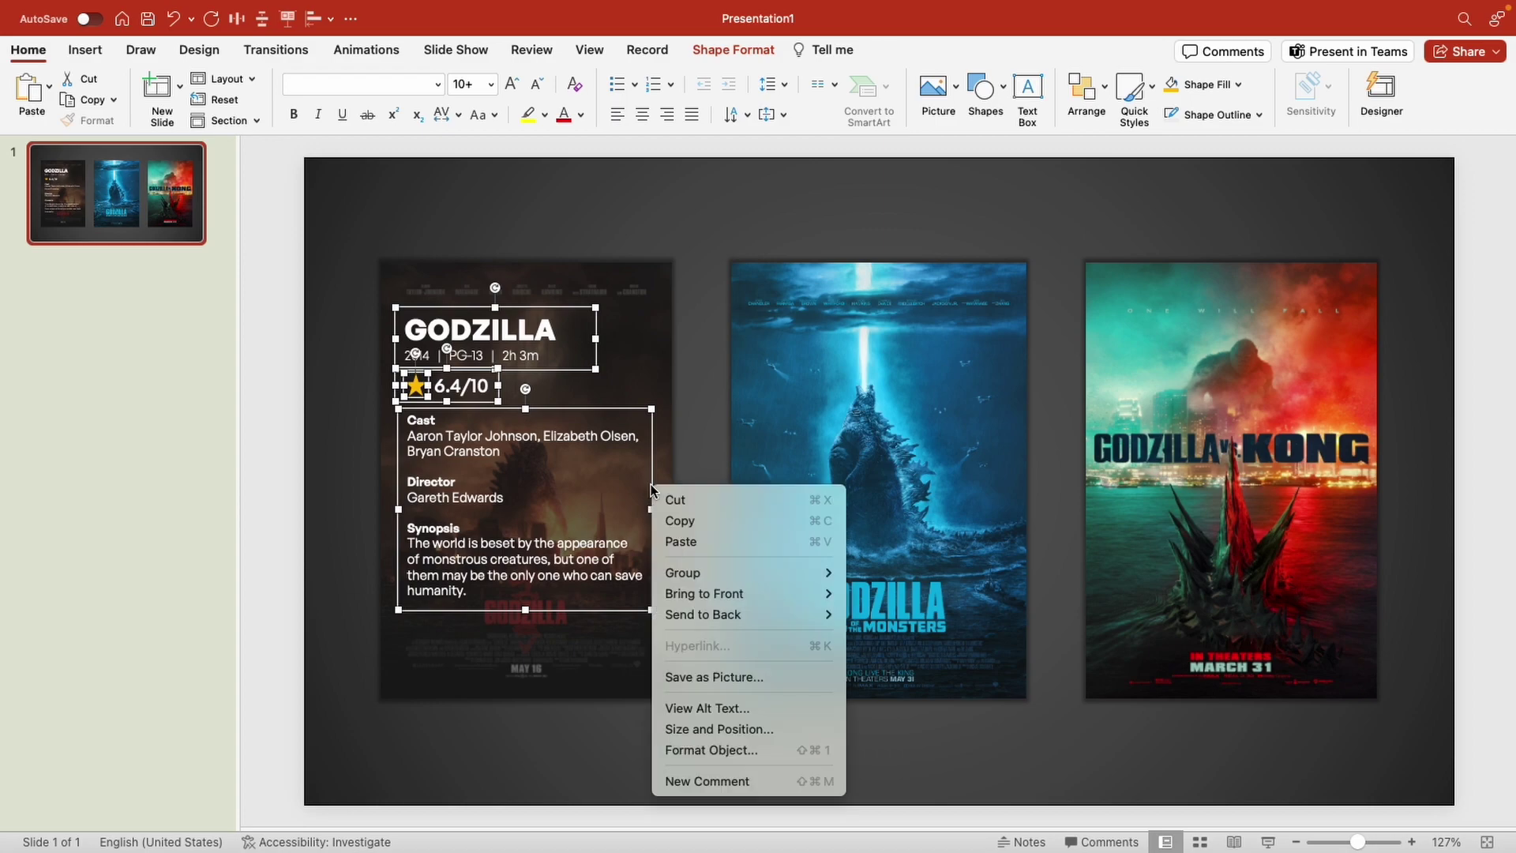
# Group the card's text, then duplicate the card with its poster onto the middle slot
pyautogui.moveTo(758, 572)
pyautogui.click(896, 575)
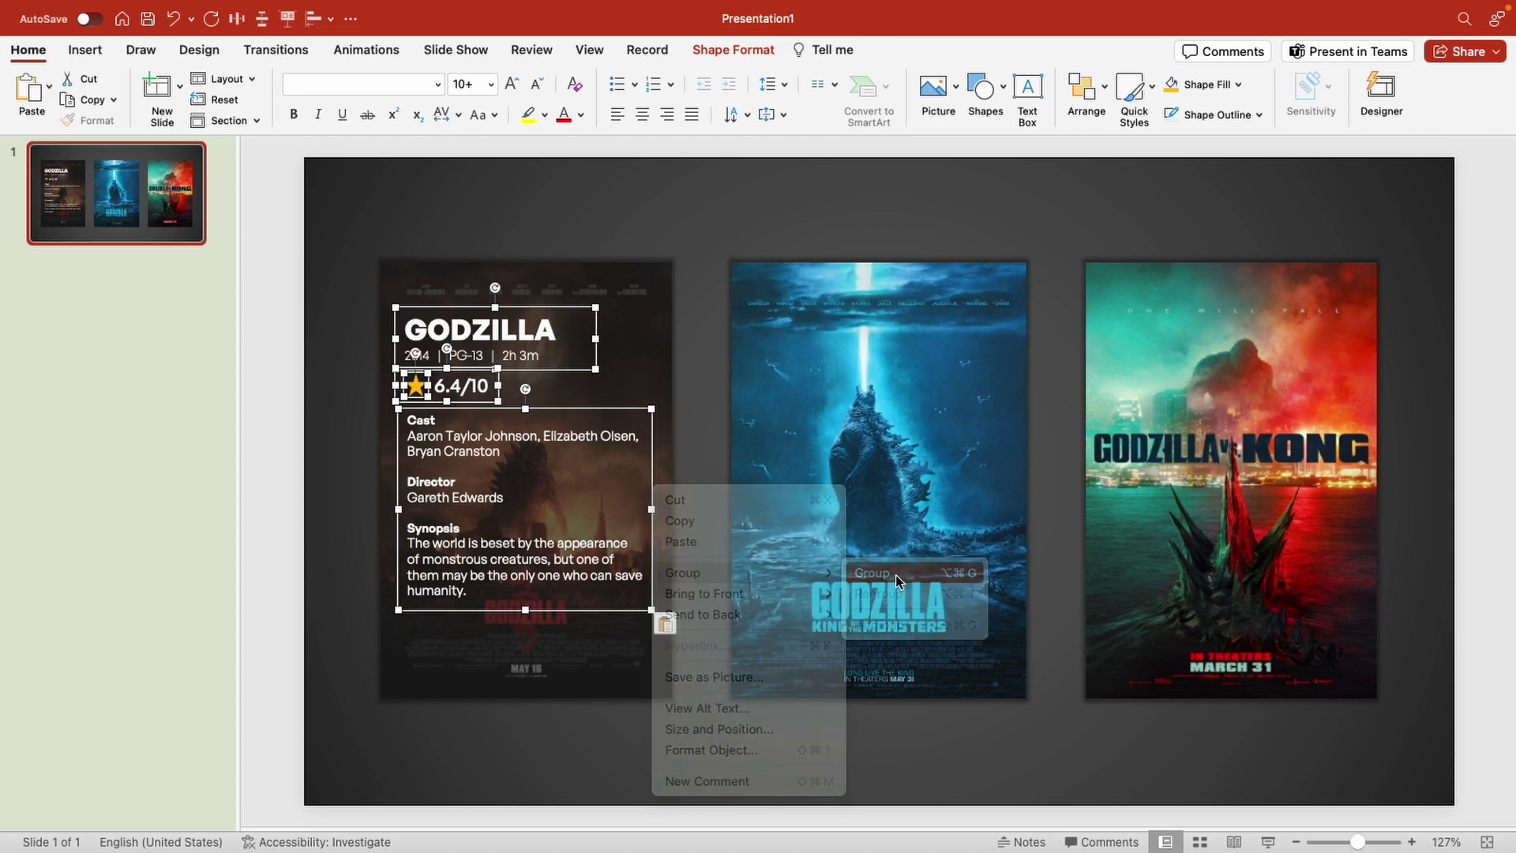
pyautogui.keyDown('shift'); pyautogui.click(527, 648); pyautogui.keyUp('shift')
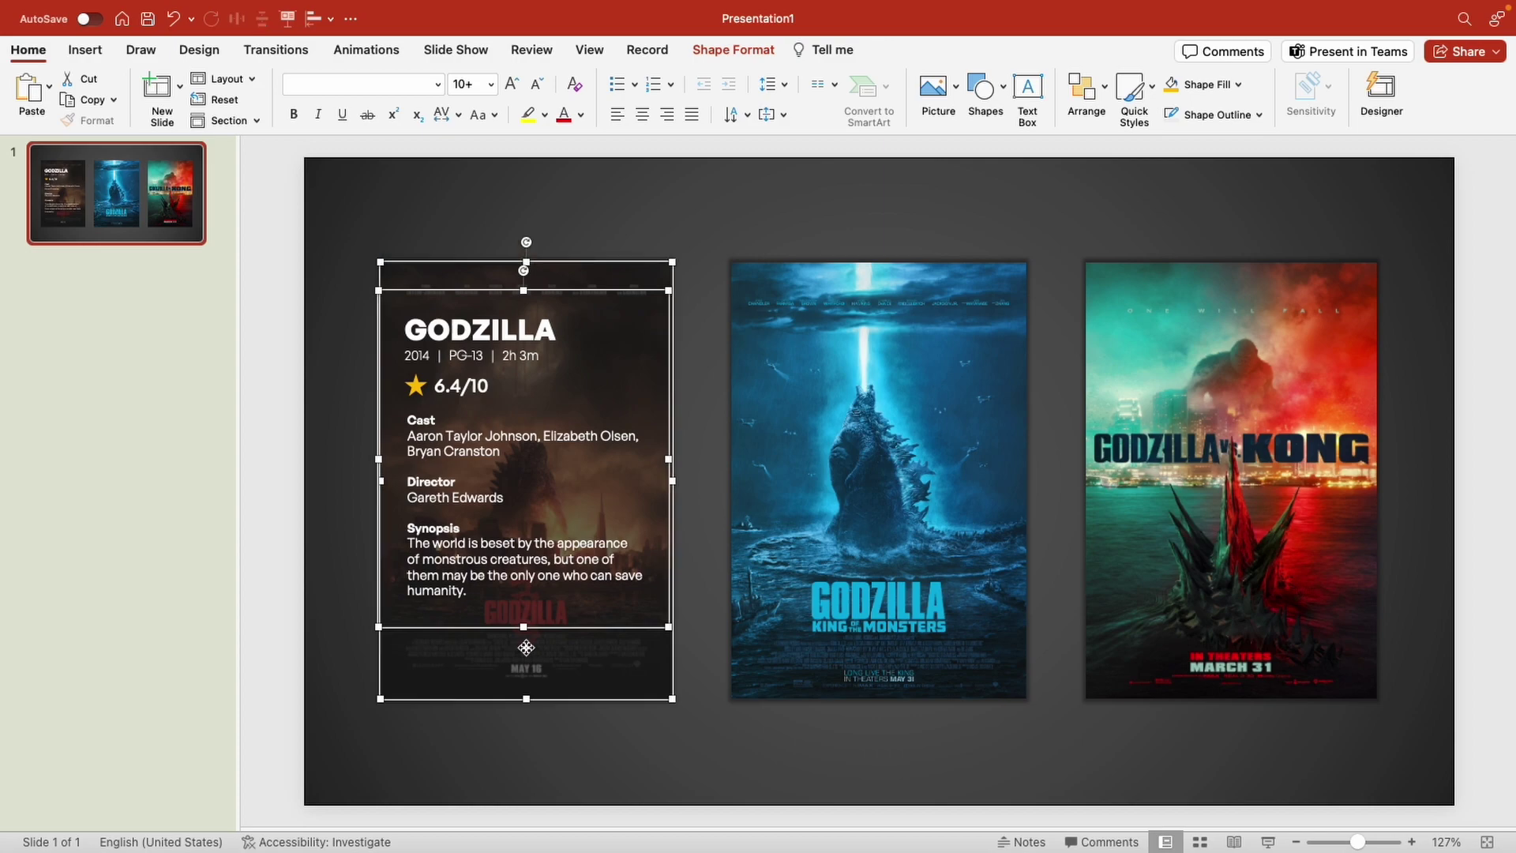
pyautogui.press('super+d')
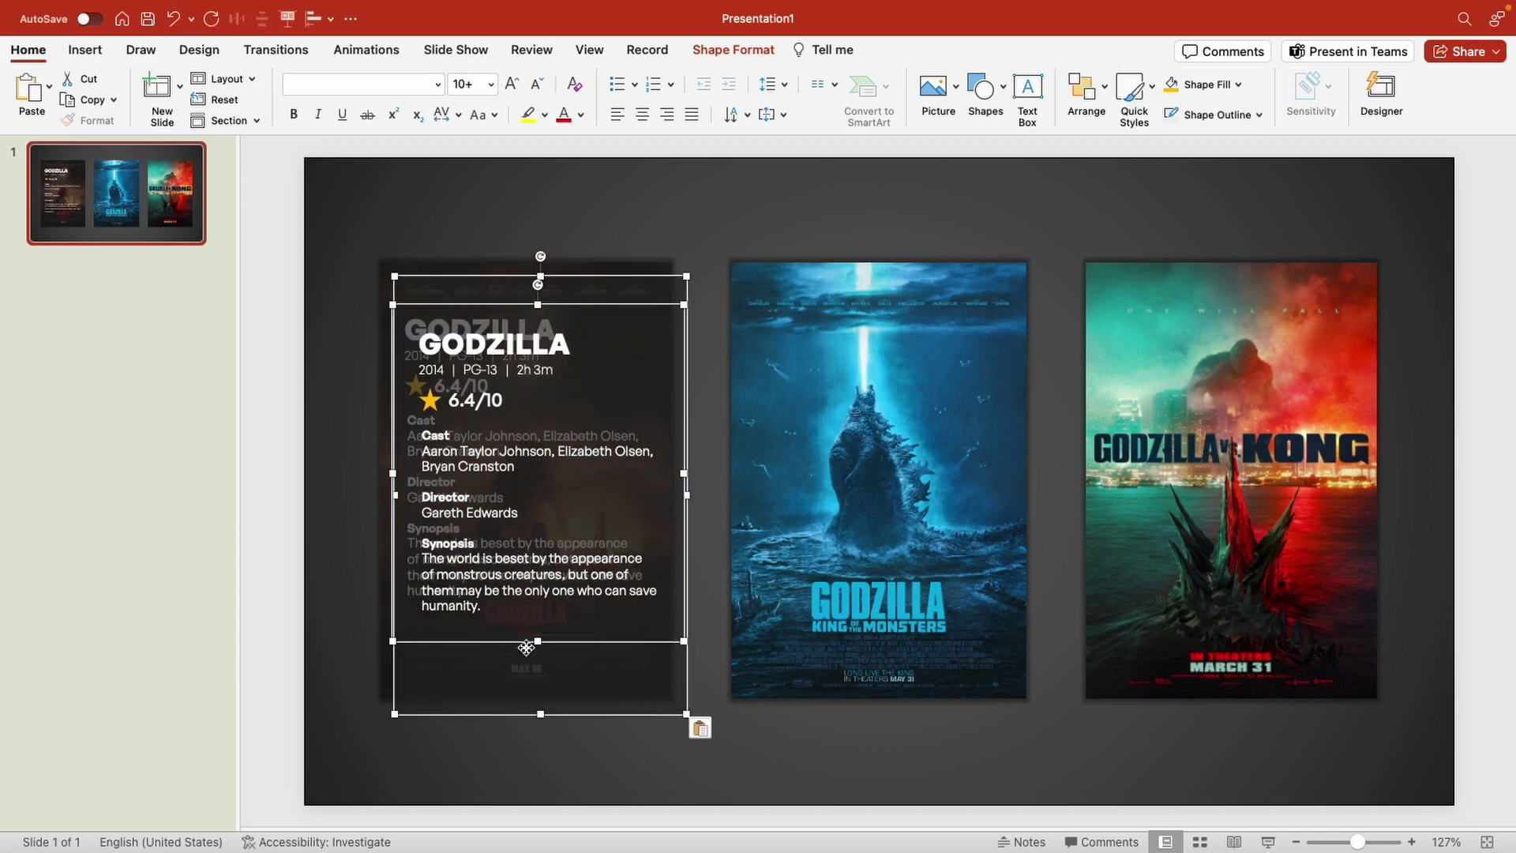
pyautogui.moveTo(525, 674); pyautogui.dragTo(863, 660)
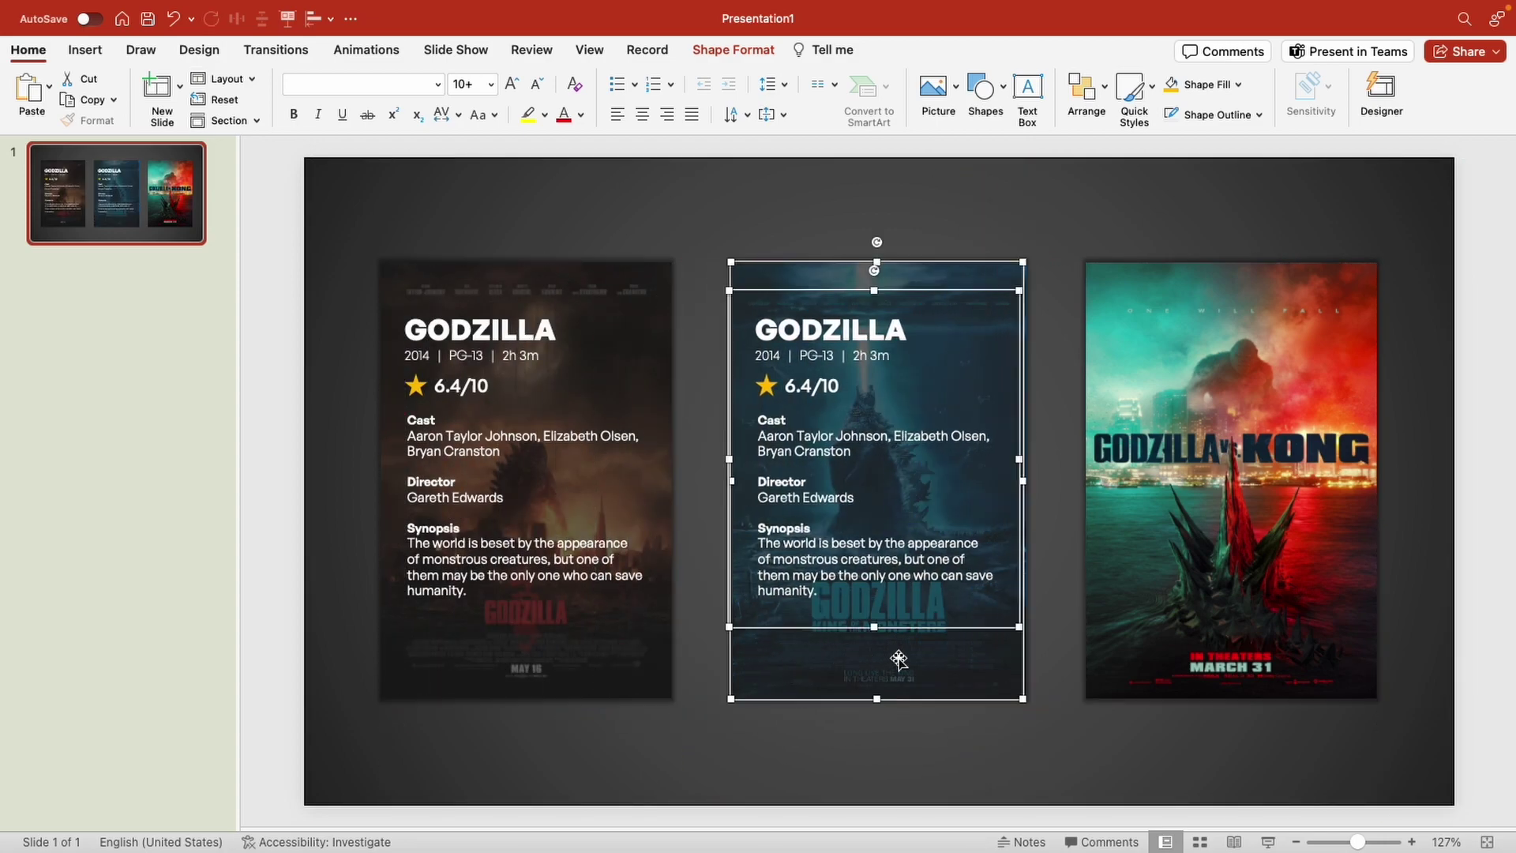
# Retitle the copied card 'GODZILLA: KING OF THE MONSTERS'
pyautogui.click(1000, 640)
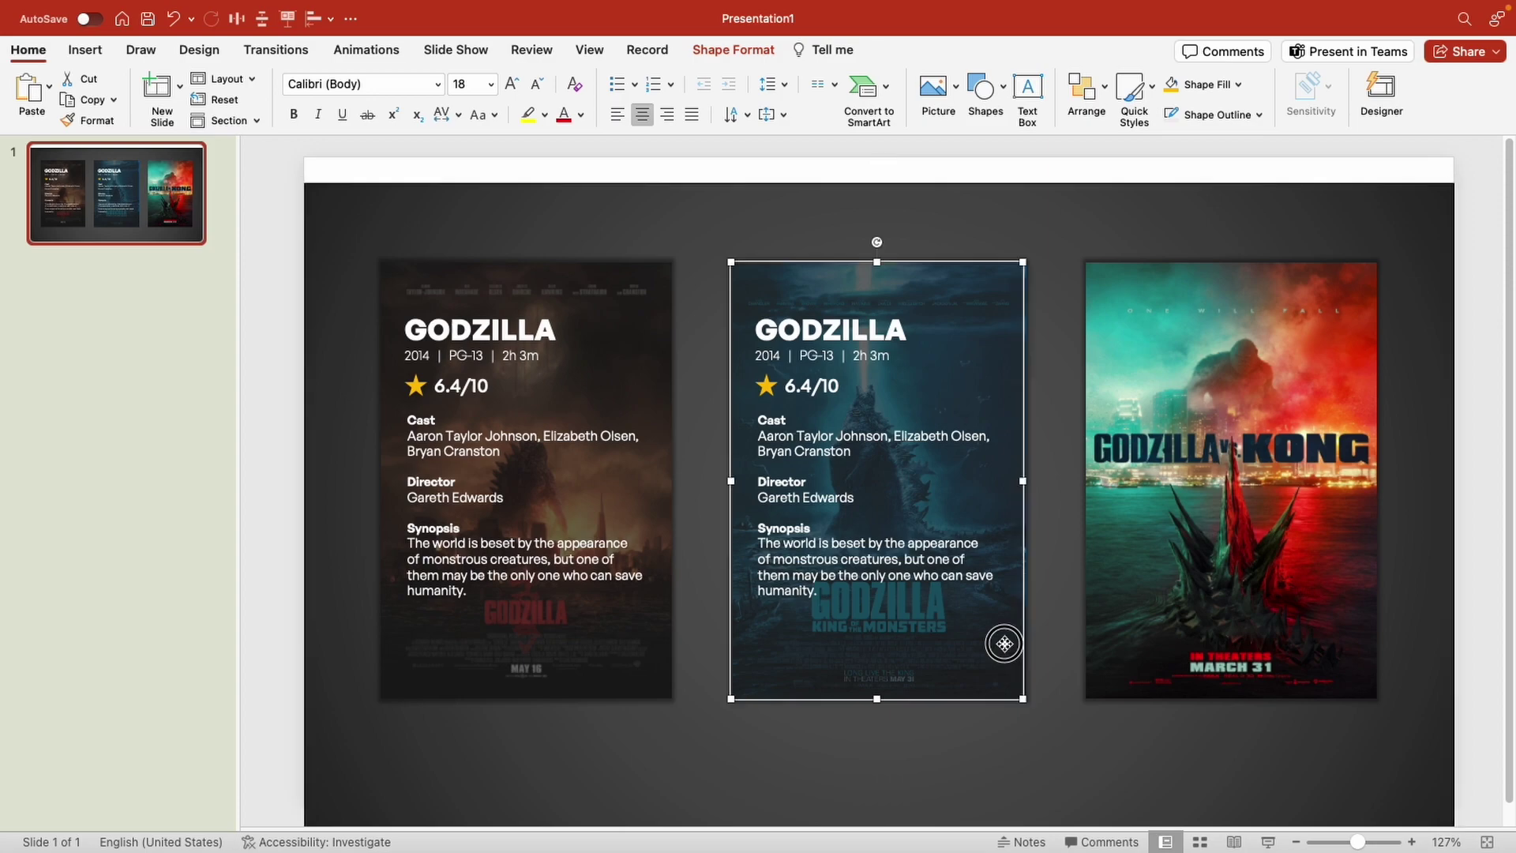
pyautogui.click(1027, 481)
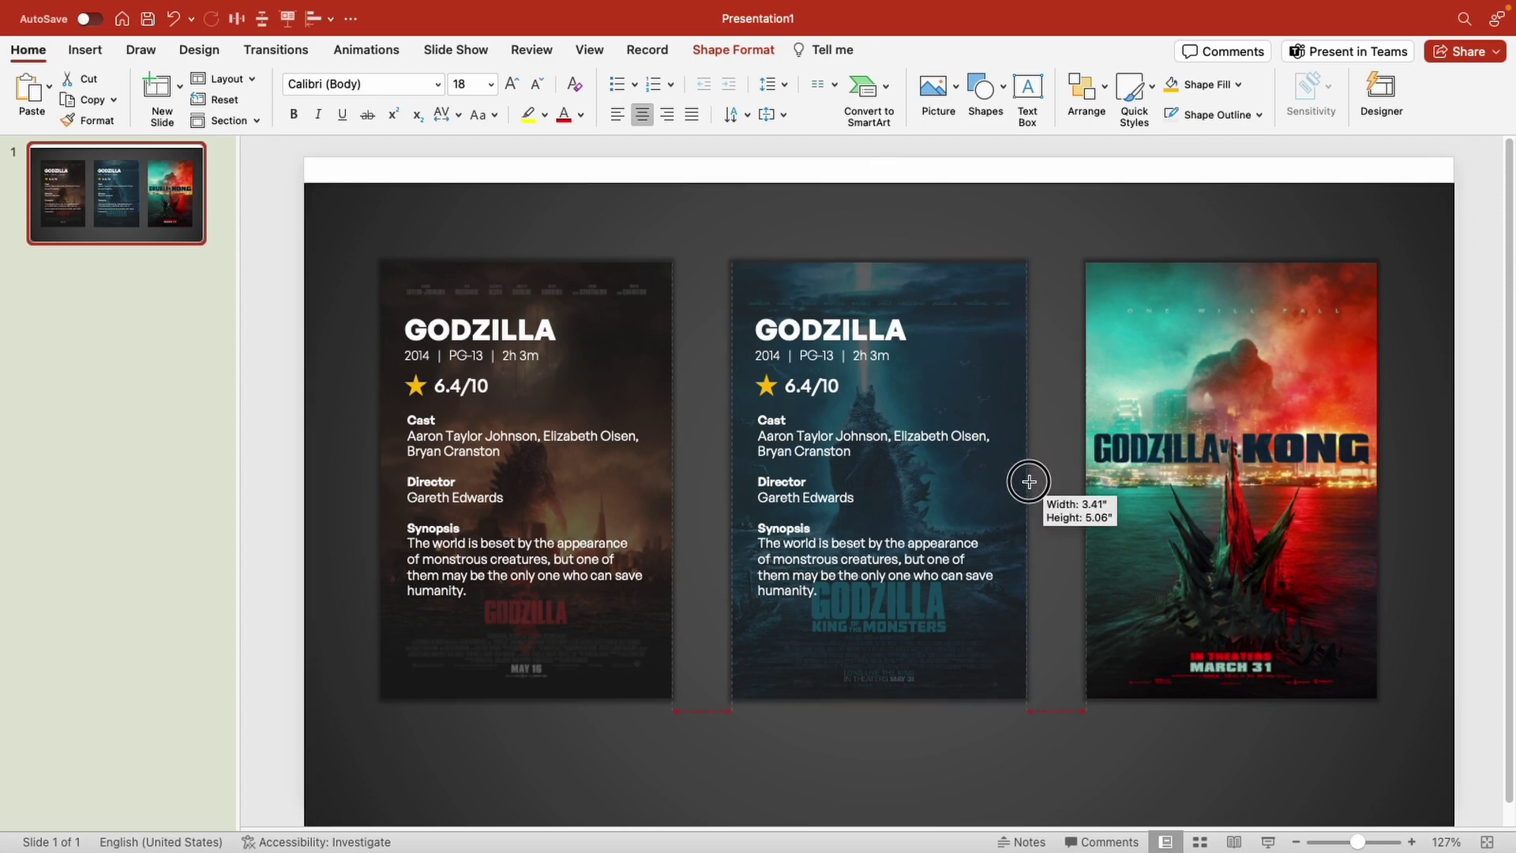
pyautogui.click(876, 332)
pyautogui.doubleClick(879, 330)
pyautogui.write('GODZILLA: KING OF THE MONSTERS')
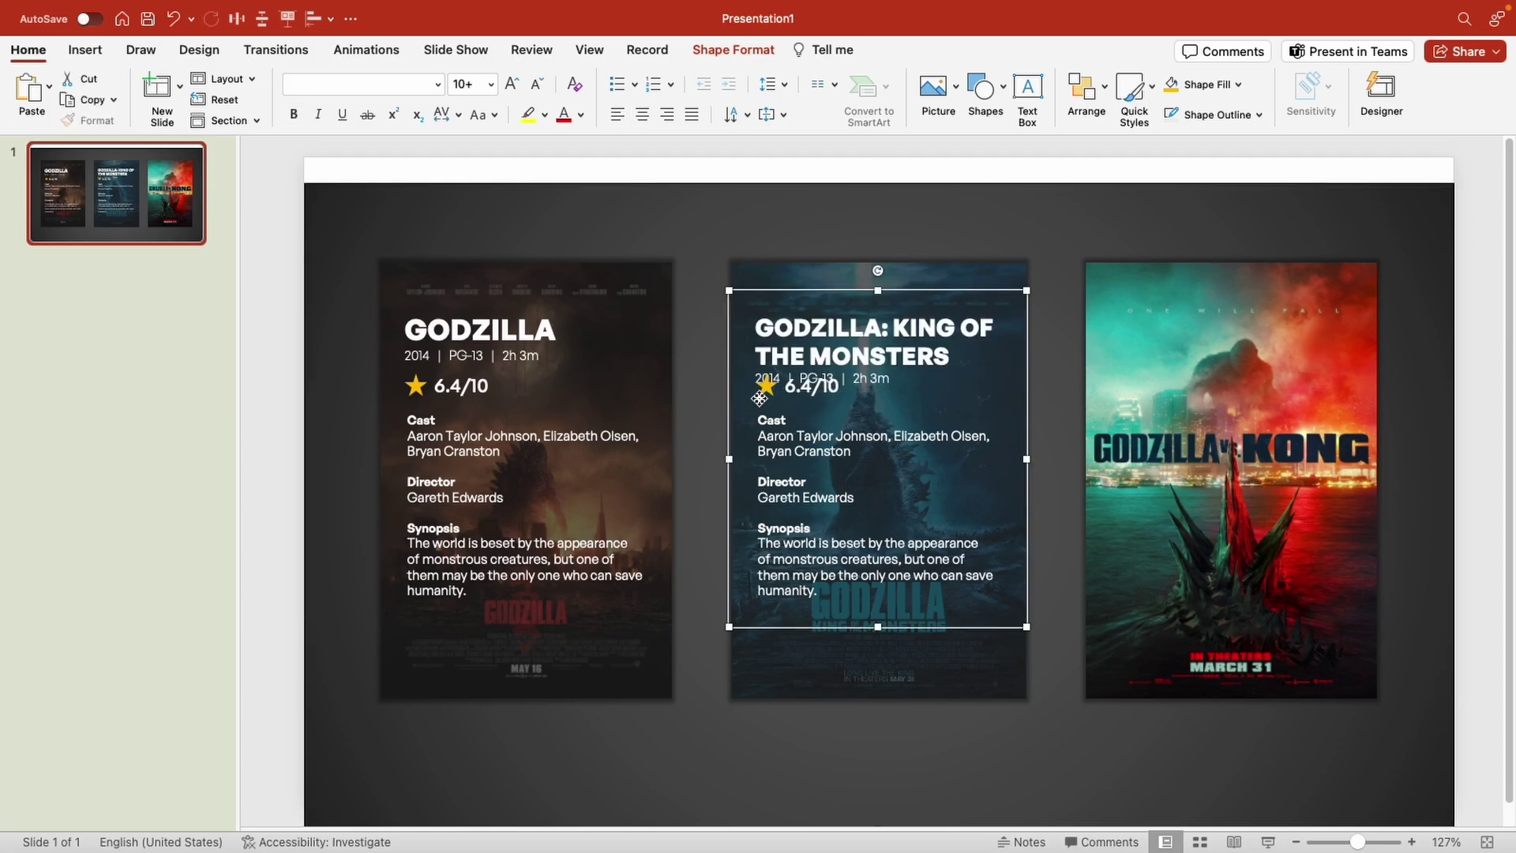
# Move the rating and details lower and look up King of the Monsters on IMDb
pyautogui.click(727, 379)
pyautogui.click(814, 385)
pyautogui.keyDown('shift'); pyautogui.click(869, 514); pyautogui.keyUp('shift')
pyautogui.moveTo(941, 408); pyautogui.dragTo(941, 432)
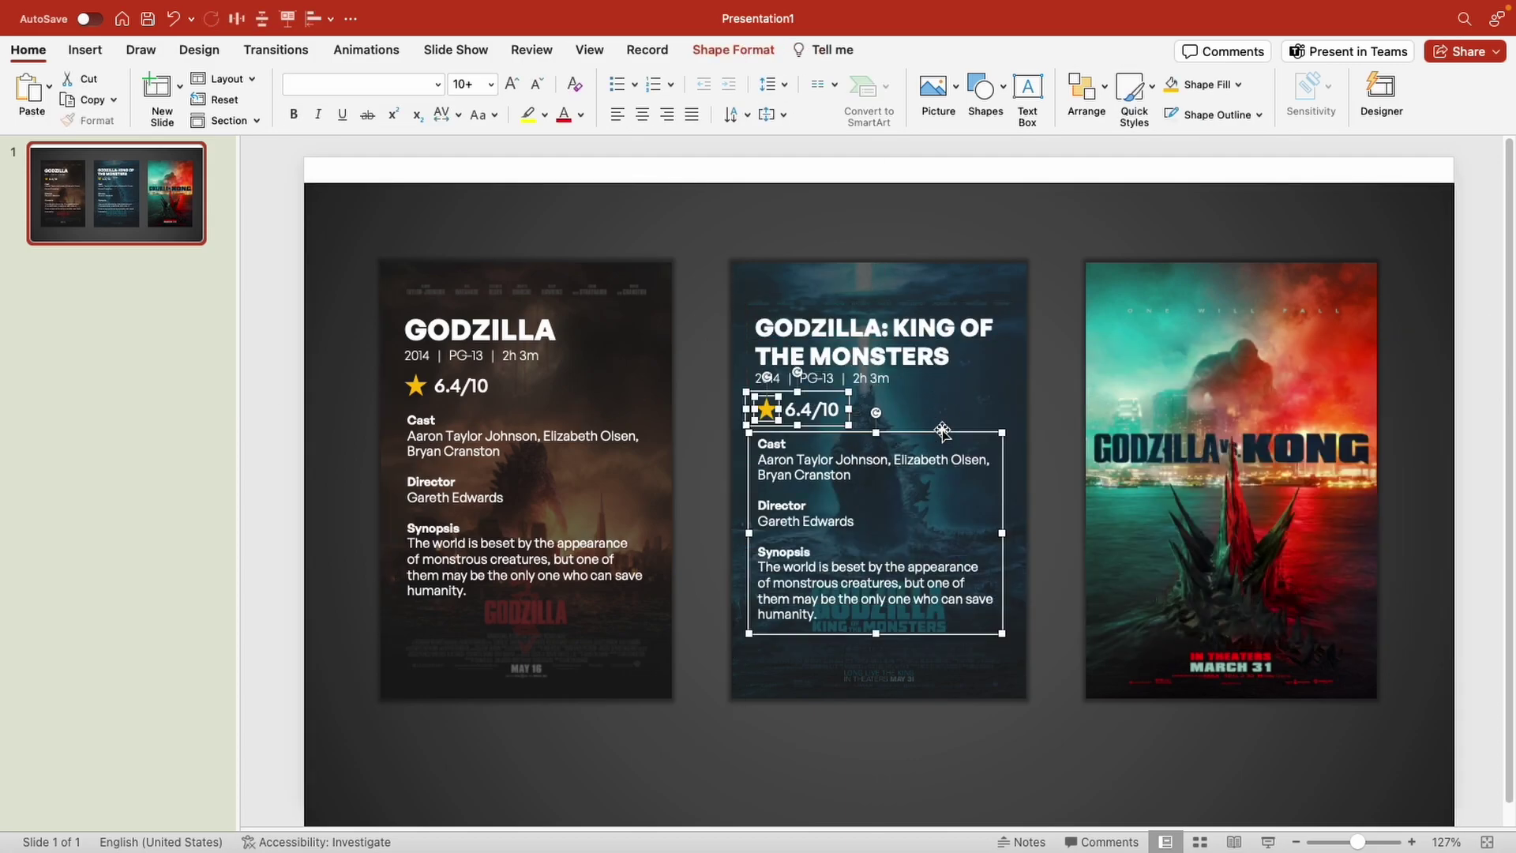
pyautogui.click(832, 382)
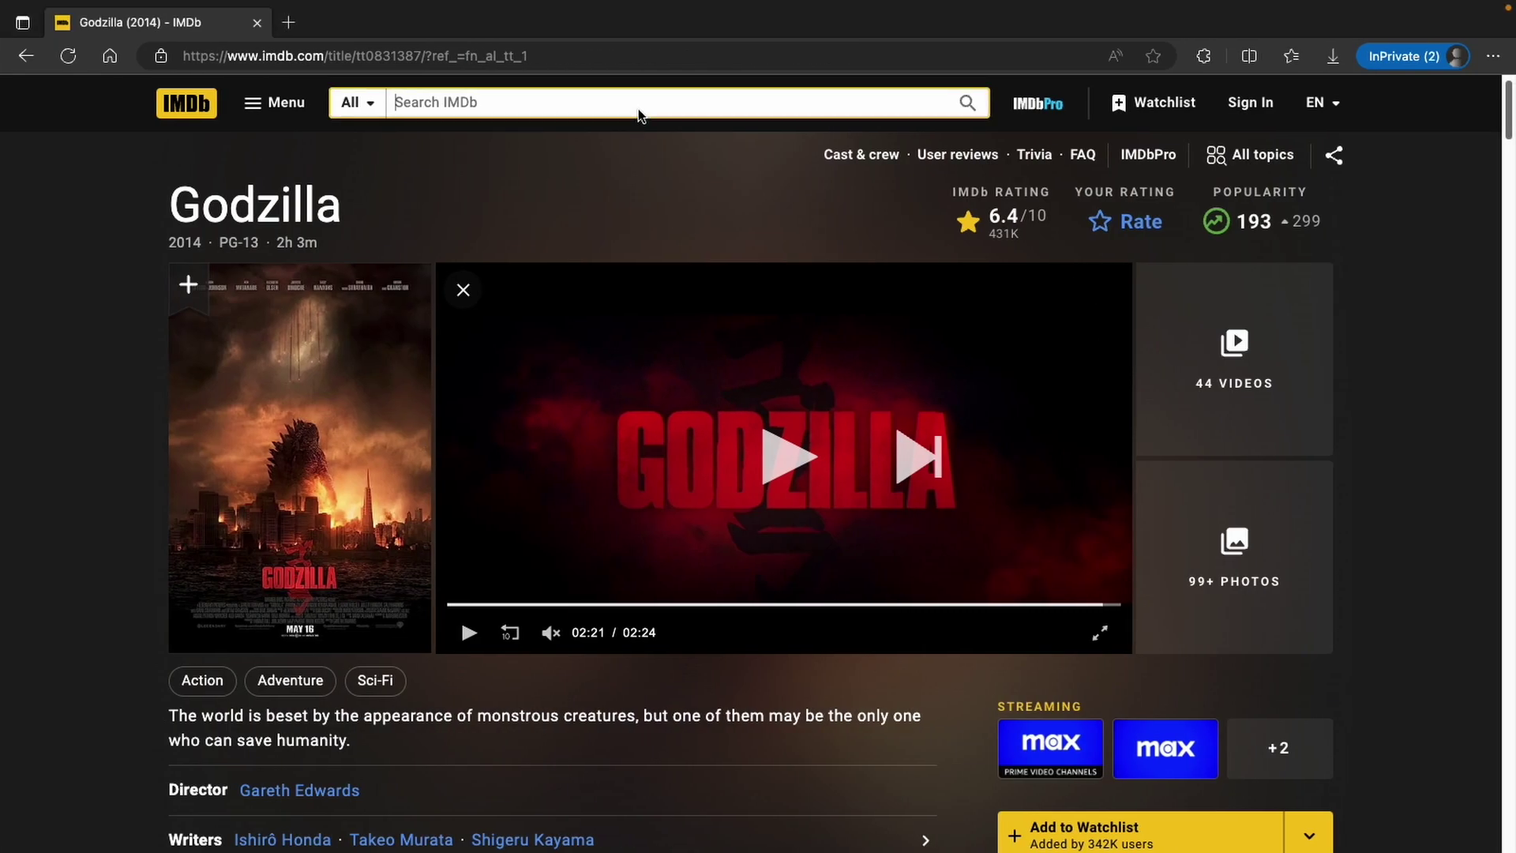
pyautogui.click(732, 111)
pyautogui.write('godzilla king')
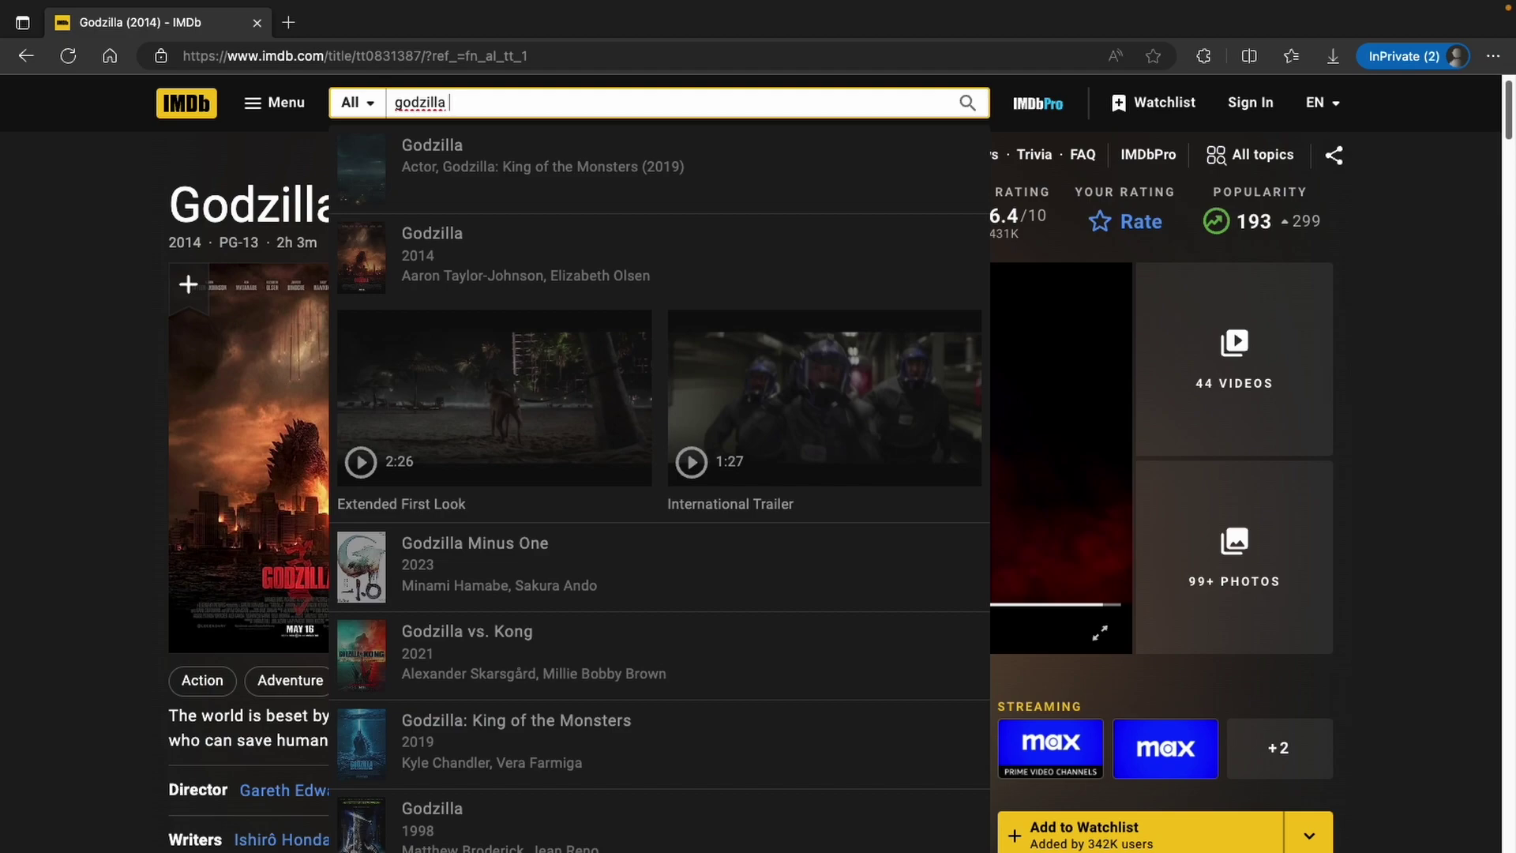
pyautogui.click(605, 160)
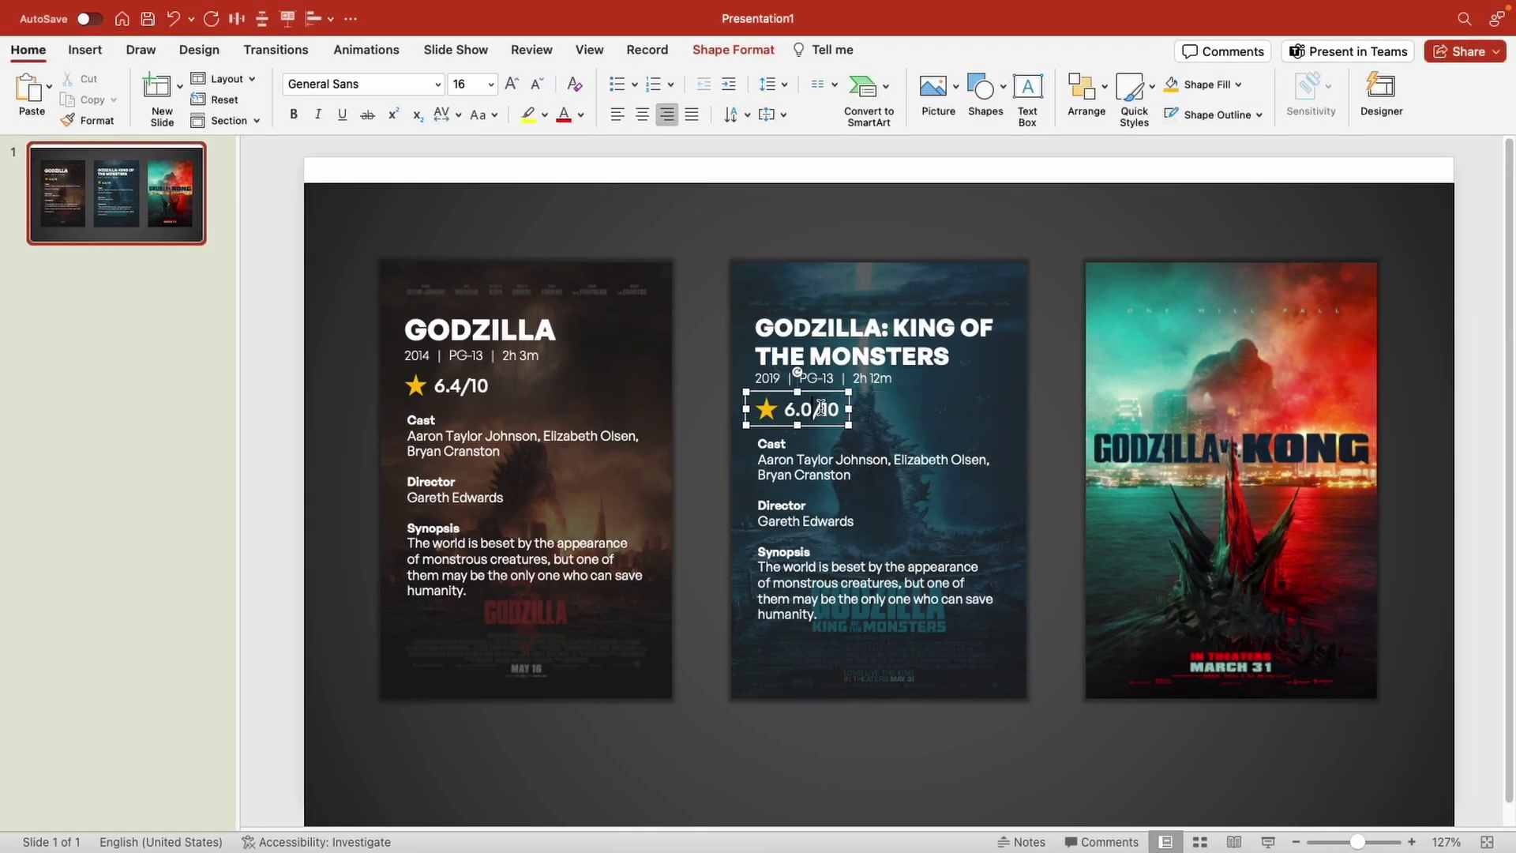
# Paste the cast, director and synopsis into the King of the Monsters card, keeping source formatting
pyautogui.write('Cast Kyle Chandler, Vera Farmiga, Millie Bobby Brown  Director Michael Dougherty  Synopsis The crypto-zoological agency Monarch faces off against a battery of god-sized monsters, including the mighty Godzilla, who collides with Mothra, Rodan, and his ultimate nemesis, the three-headed King Ghidorah.')
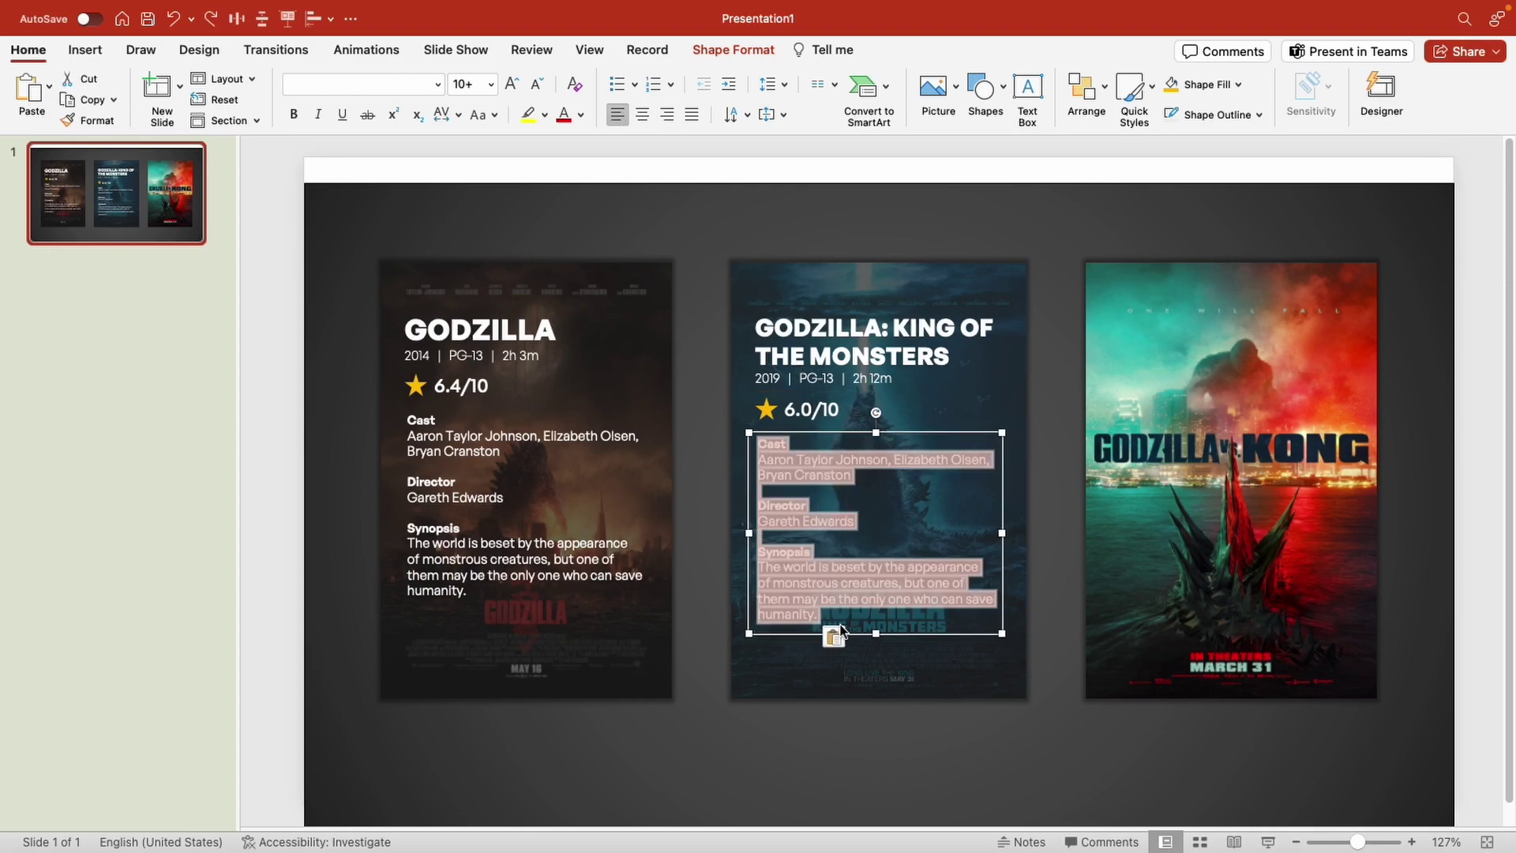
pyautogui.click(833, 645)
pyautogui.click(870, 676)
pyautogui.click(1079, 210)
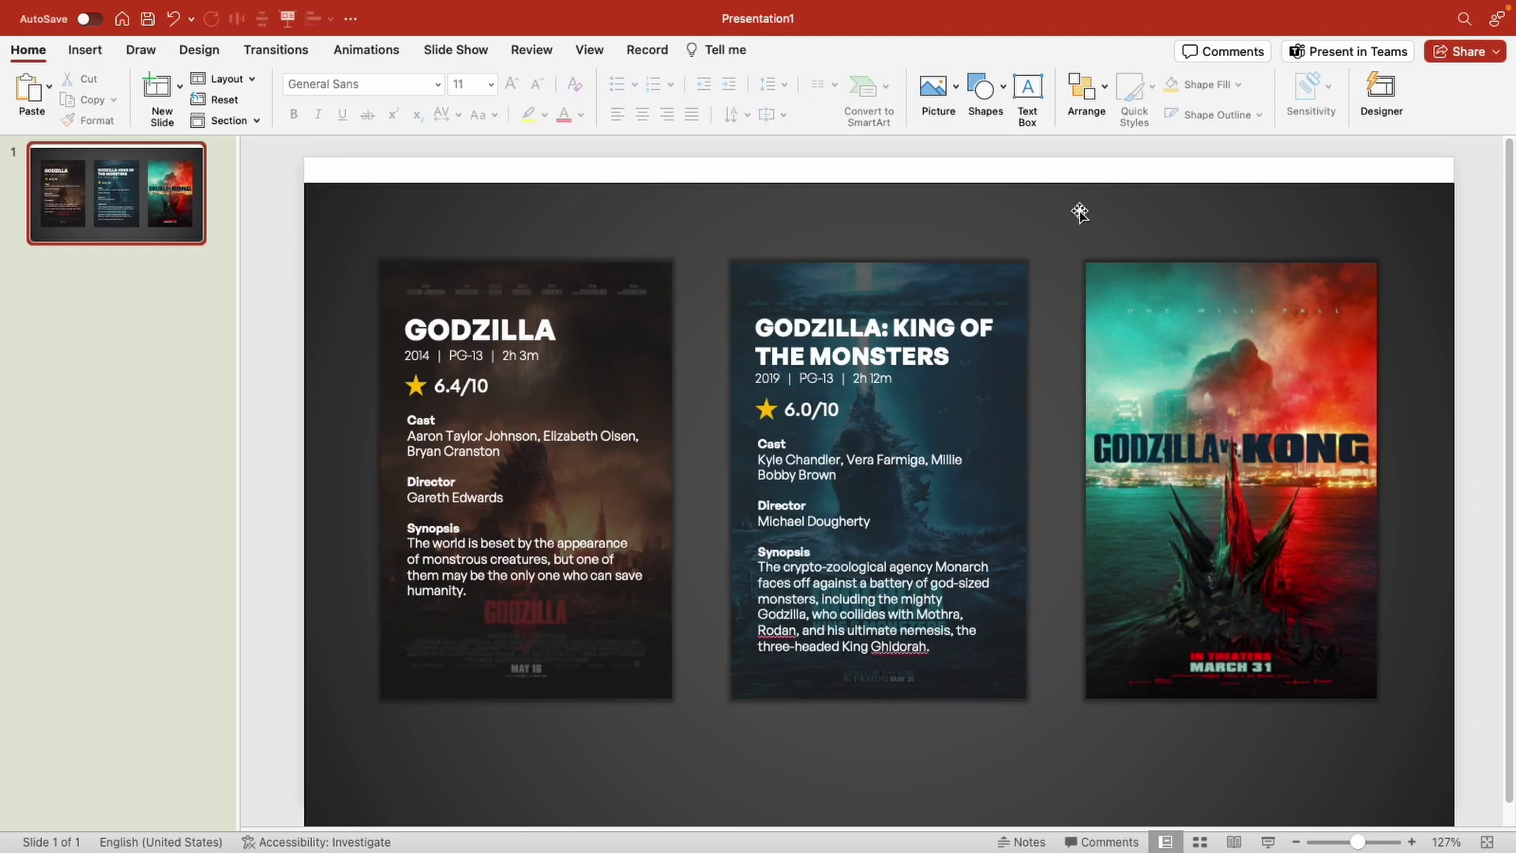
# Copy the middle movie card and place the copy sized over the Kong poster
pyautogui.click(994, 260)
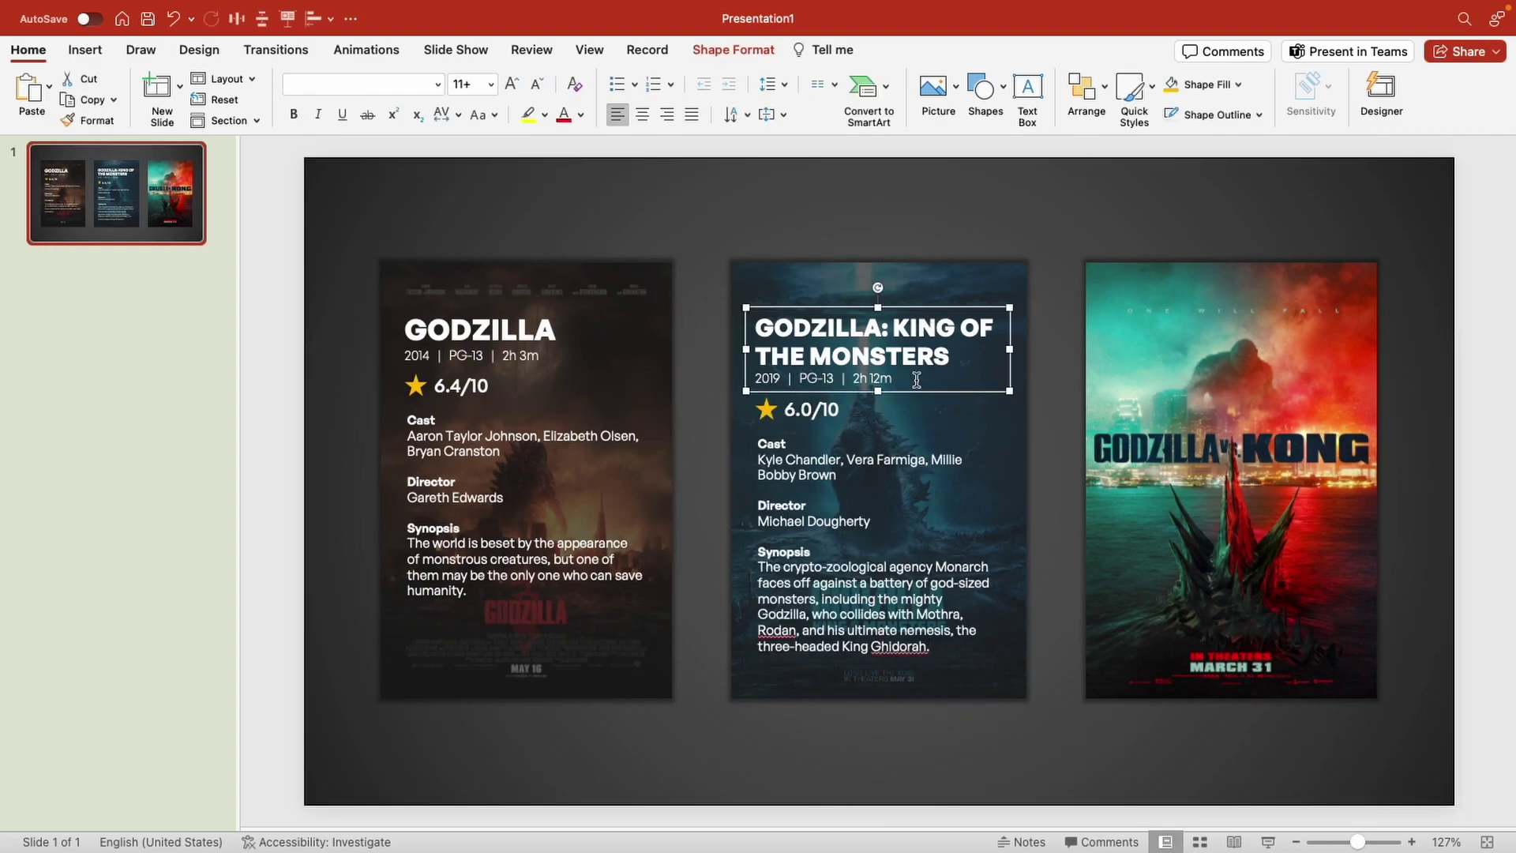
pyautogui.moveTo(995, 260); pyautogui.dragTo(695, 672)
pyautogui.hotkey('ctrl', 'c')
pyautogui.hotkey('ctrl', 'v')
pyautogui.moveTo(1034, 292); pyautogui.dragTo(1377, 277)
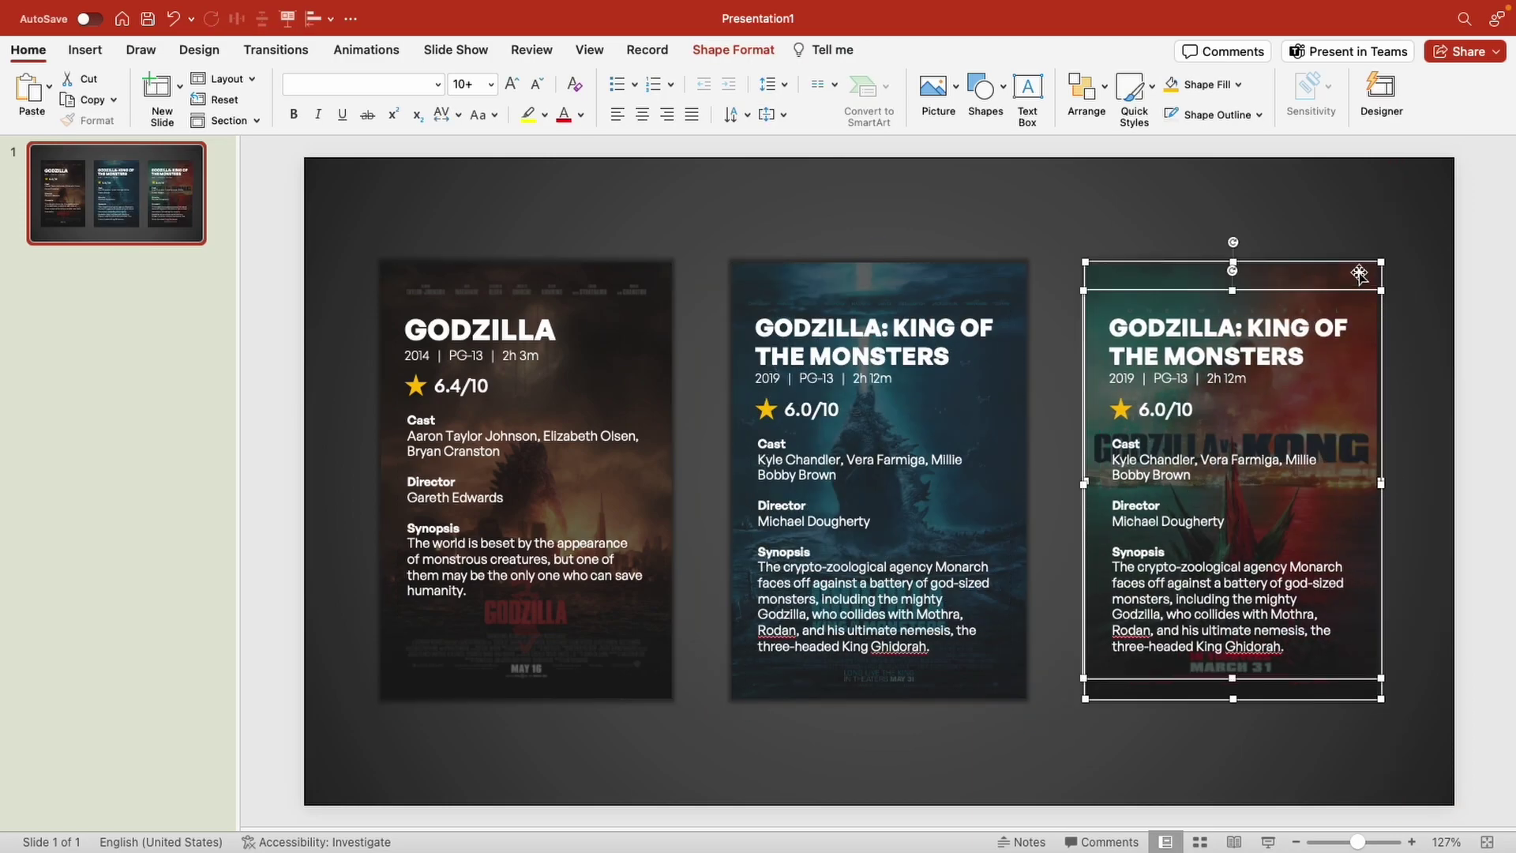
pyautogui.moveTo(1382, 481); pyautogui.dragTo(1380, 482)
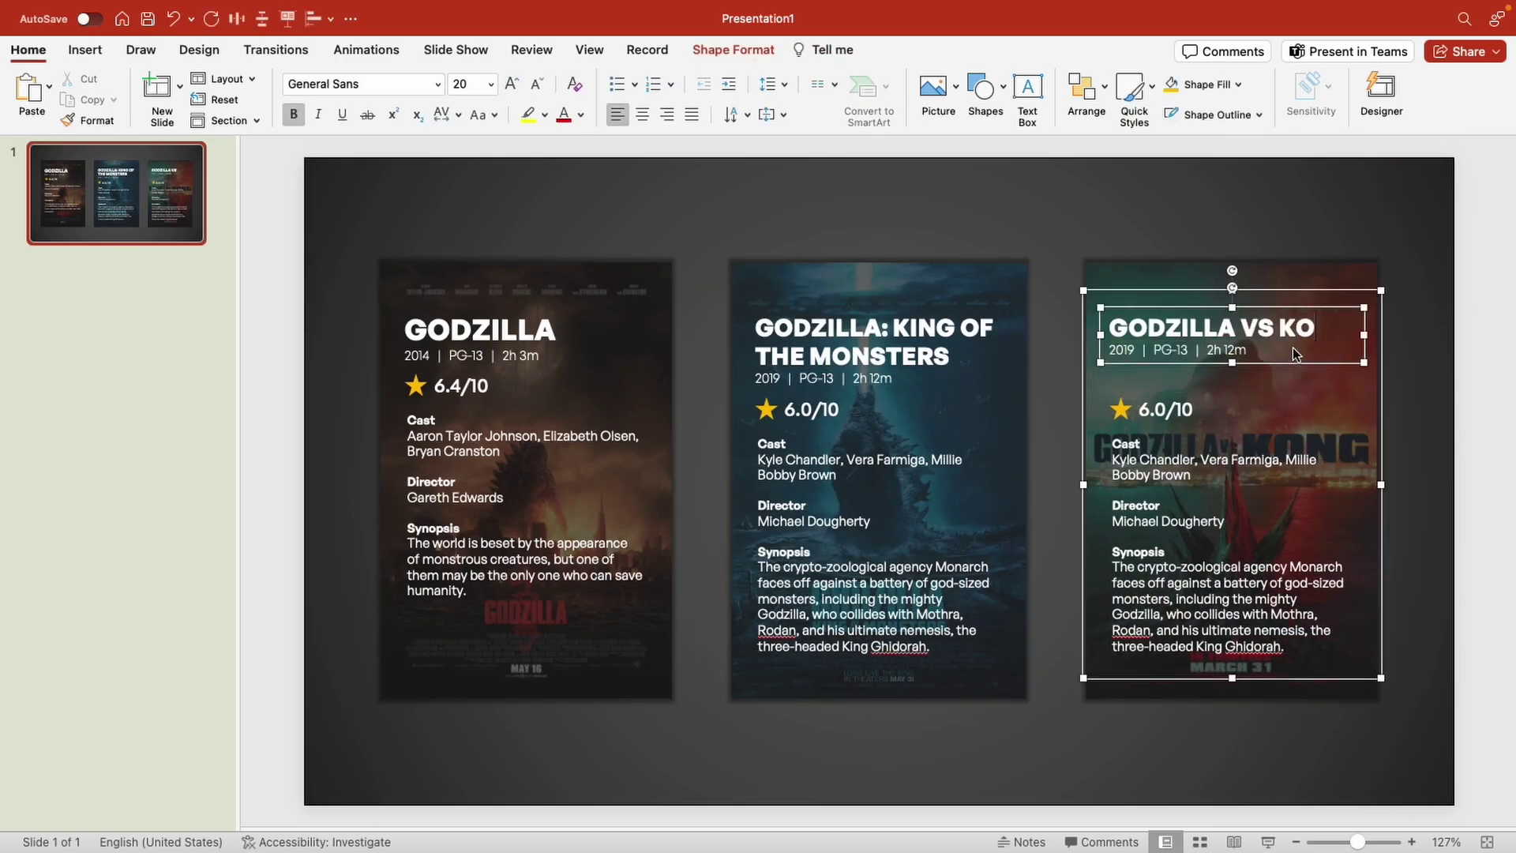
# Change the Kong card's rating to 6.3/10, checking details in the browser
pyautogui.click(1169, 409)
pyautogui.press('BackSpace')
pyautogui.write('3')
pyautogui.click(1227, 349)
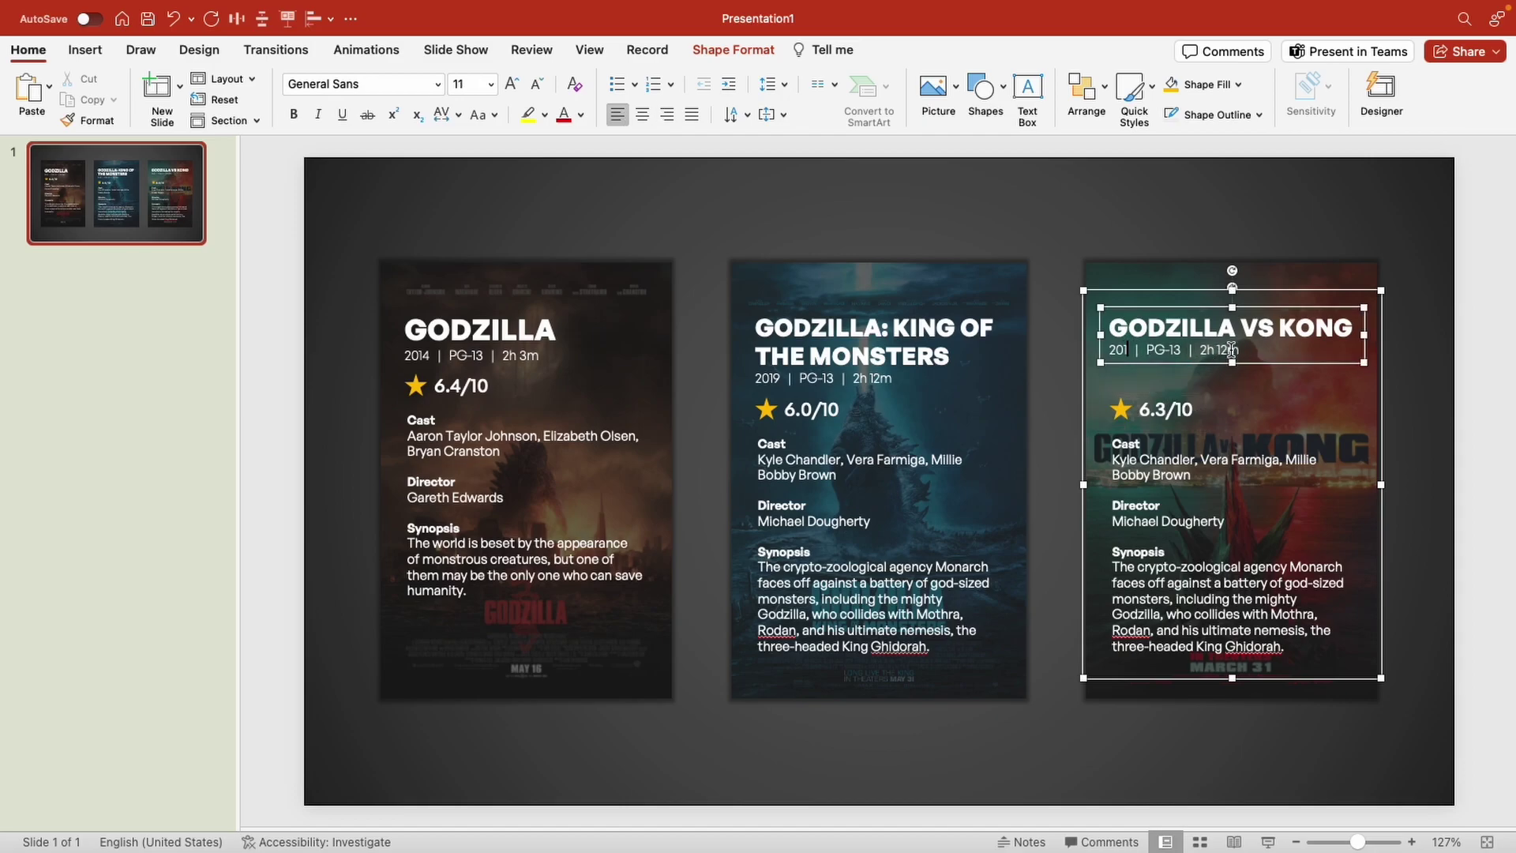
pyautogui.hotkey('ctrl', 'Right')
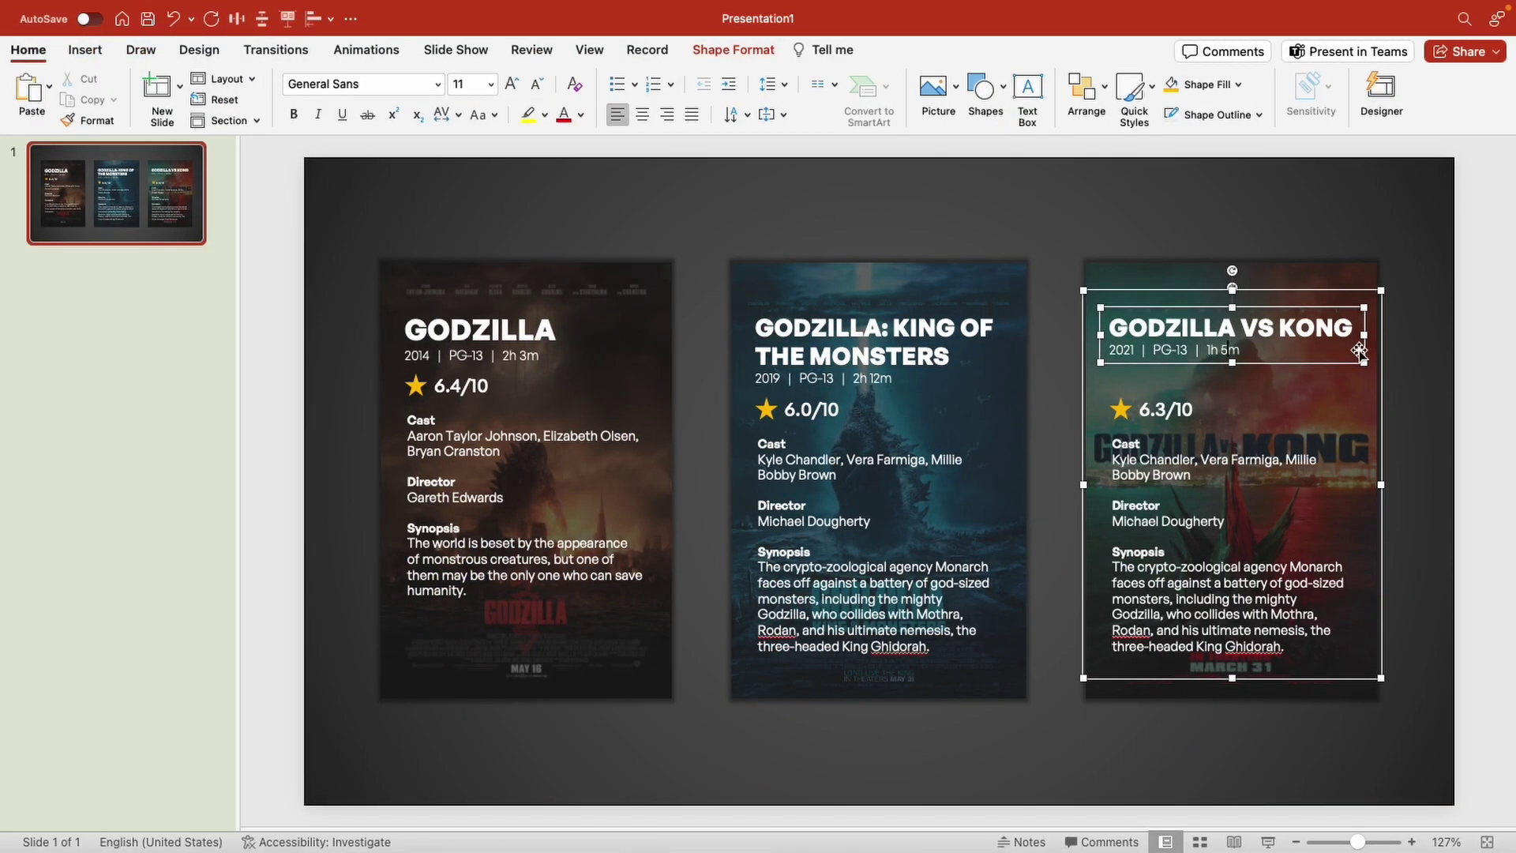
pyautogui.write('3 | 1h 53m')
pyautogui.click(1169, 409)
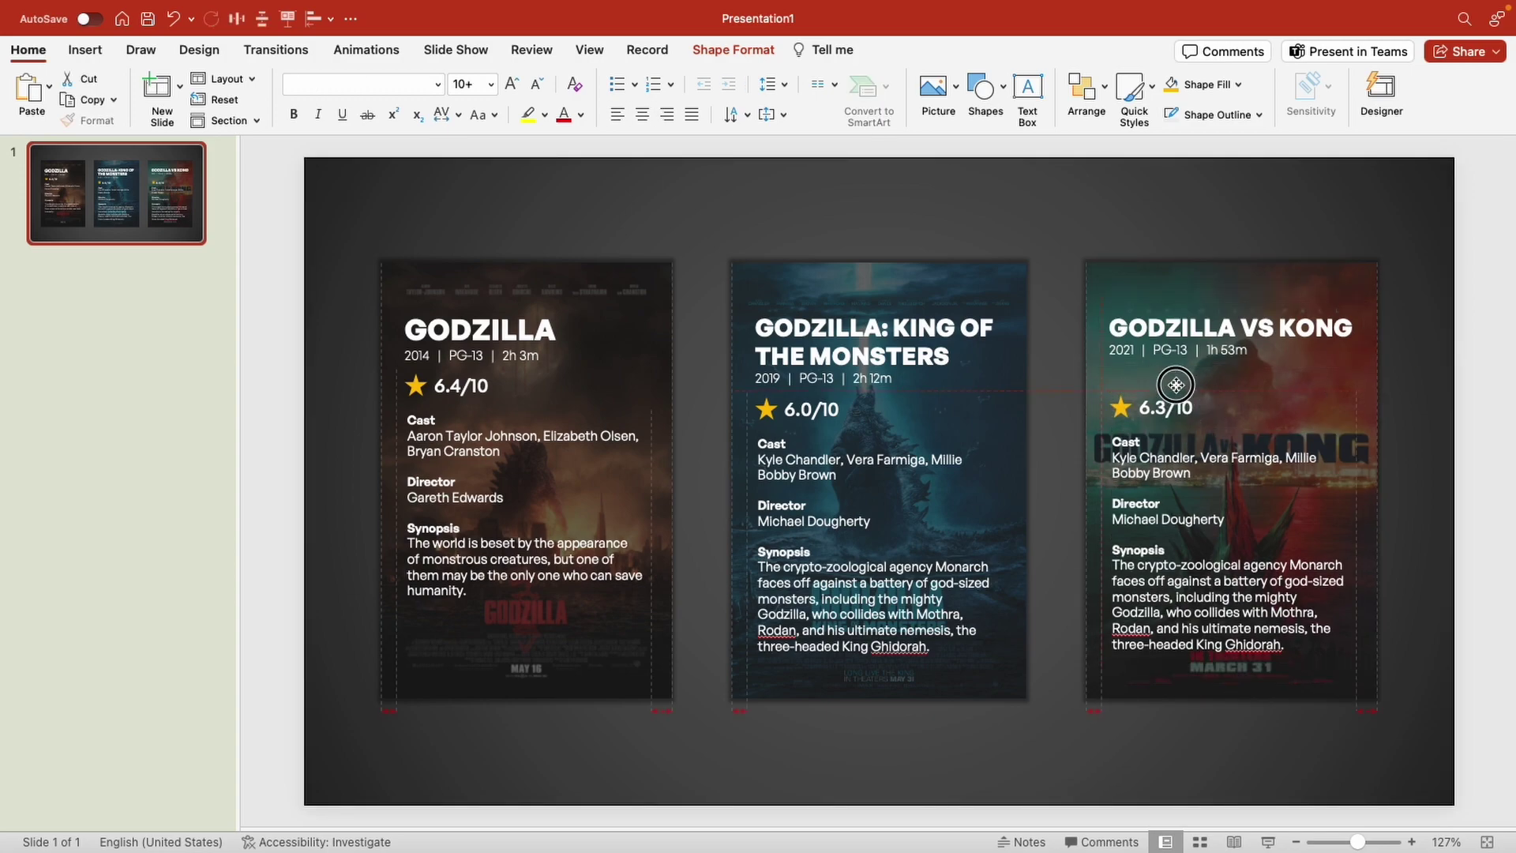
# Move the Kong card's rating and details up and paste in the Godzilla vs. Kong cast, director and synopsis
pyautogui.moveTo(1172, 411); pyautogui.dragTo(1172, 387)
pyautogui.click(1215, 332)
pyautogui.press('super+v')
pyautogui.click(1476, 447)
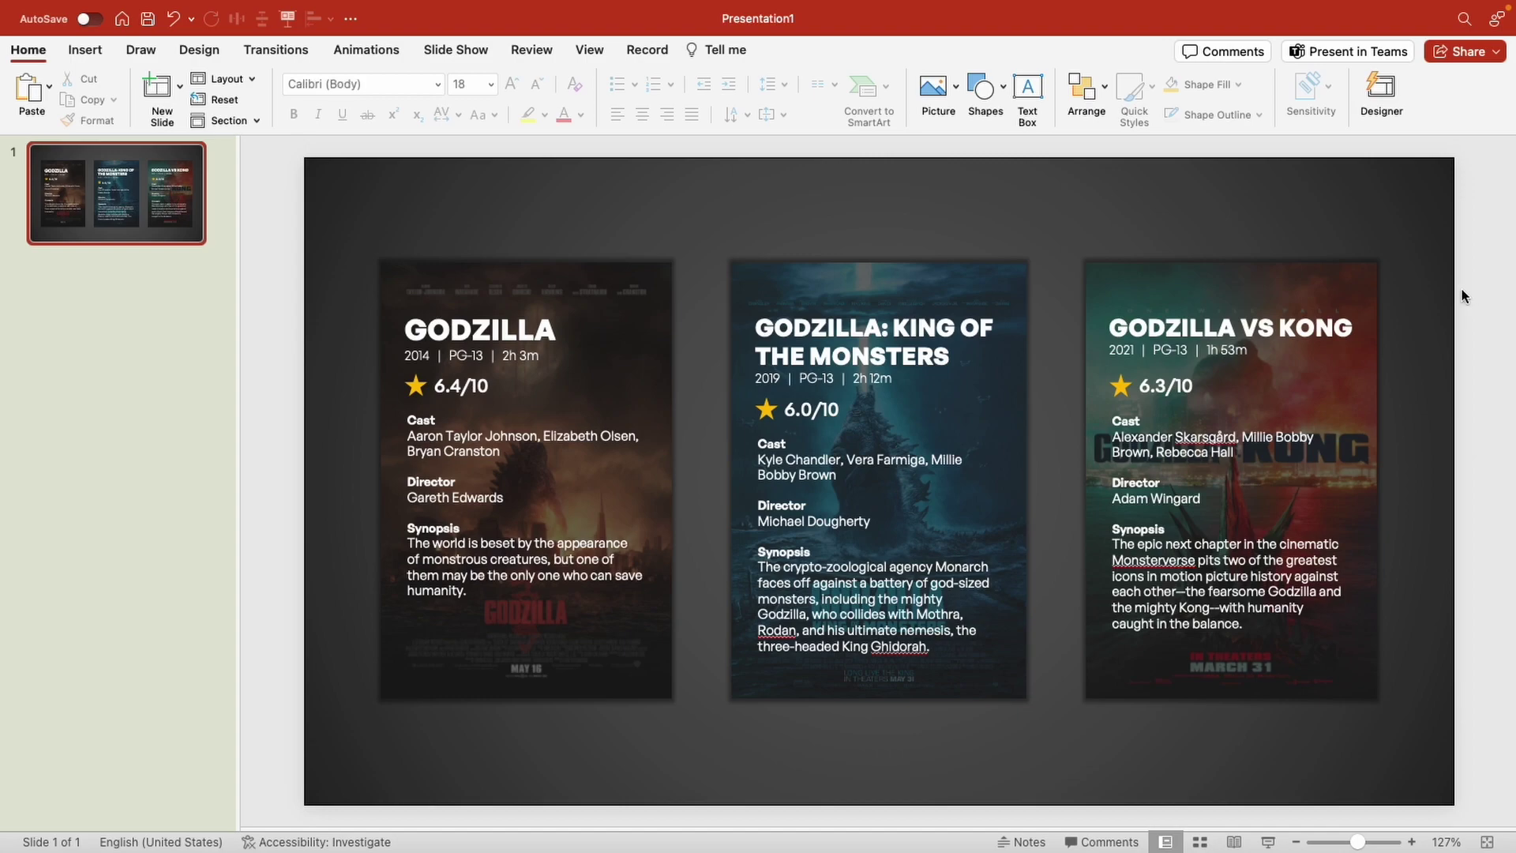
pyautogui.click(1280, 310)
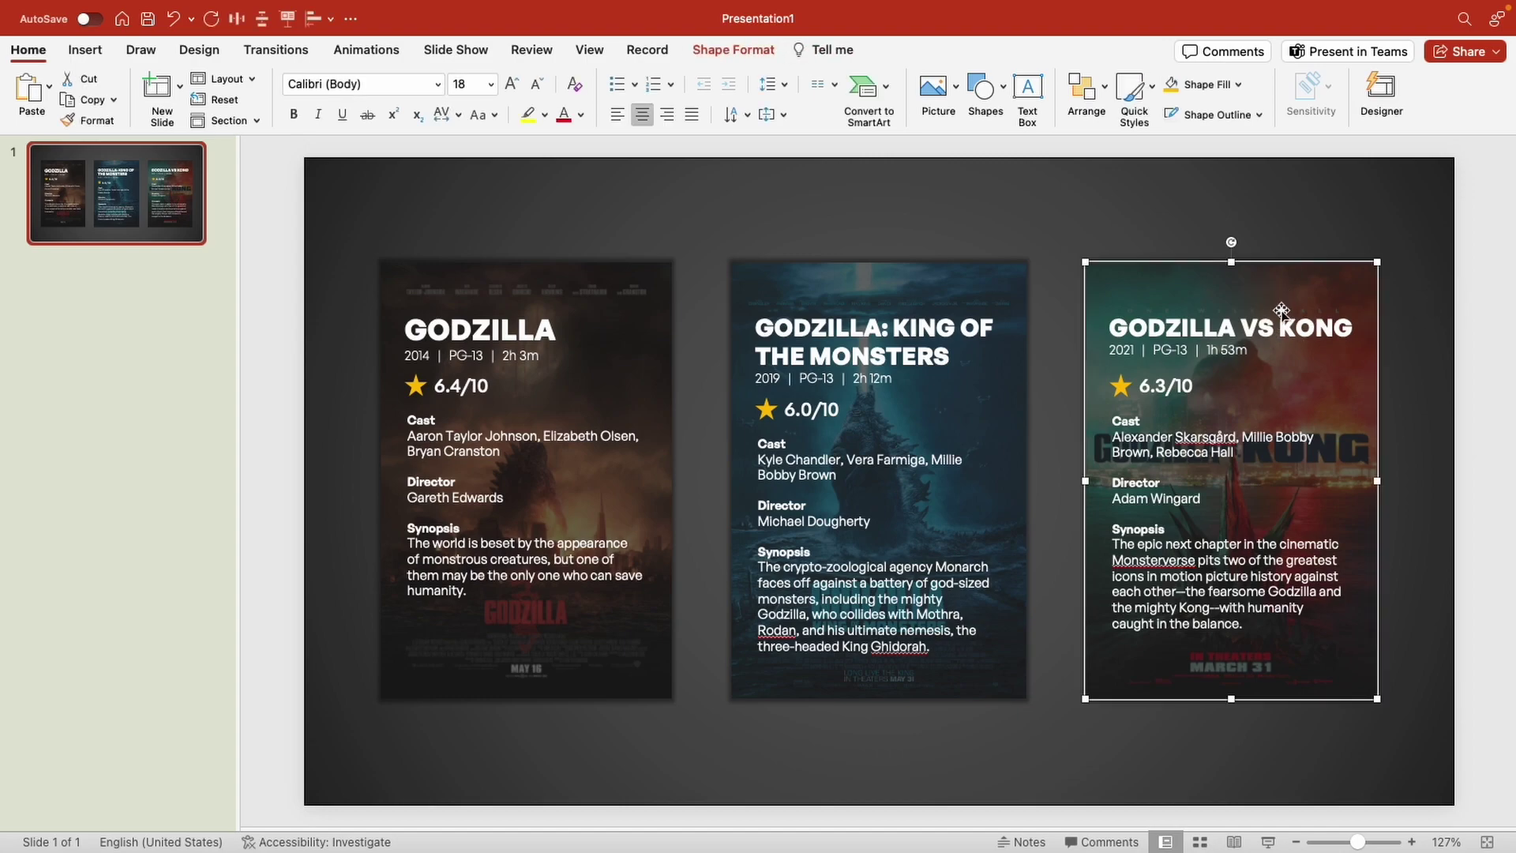
pyautogui.click(1280, 311)
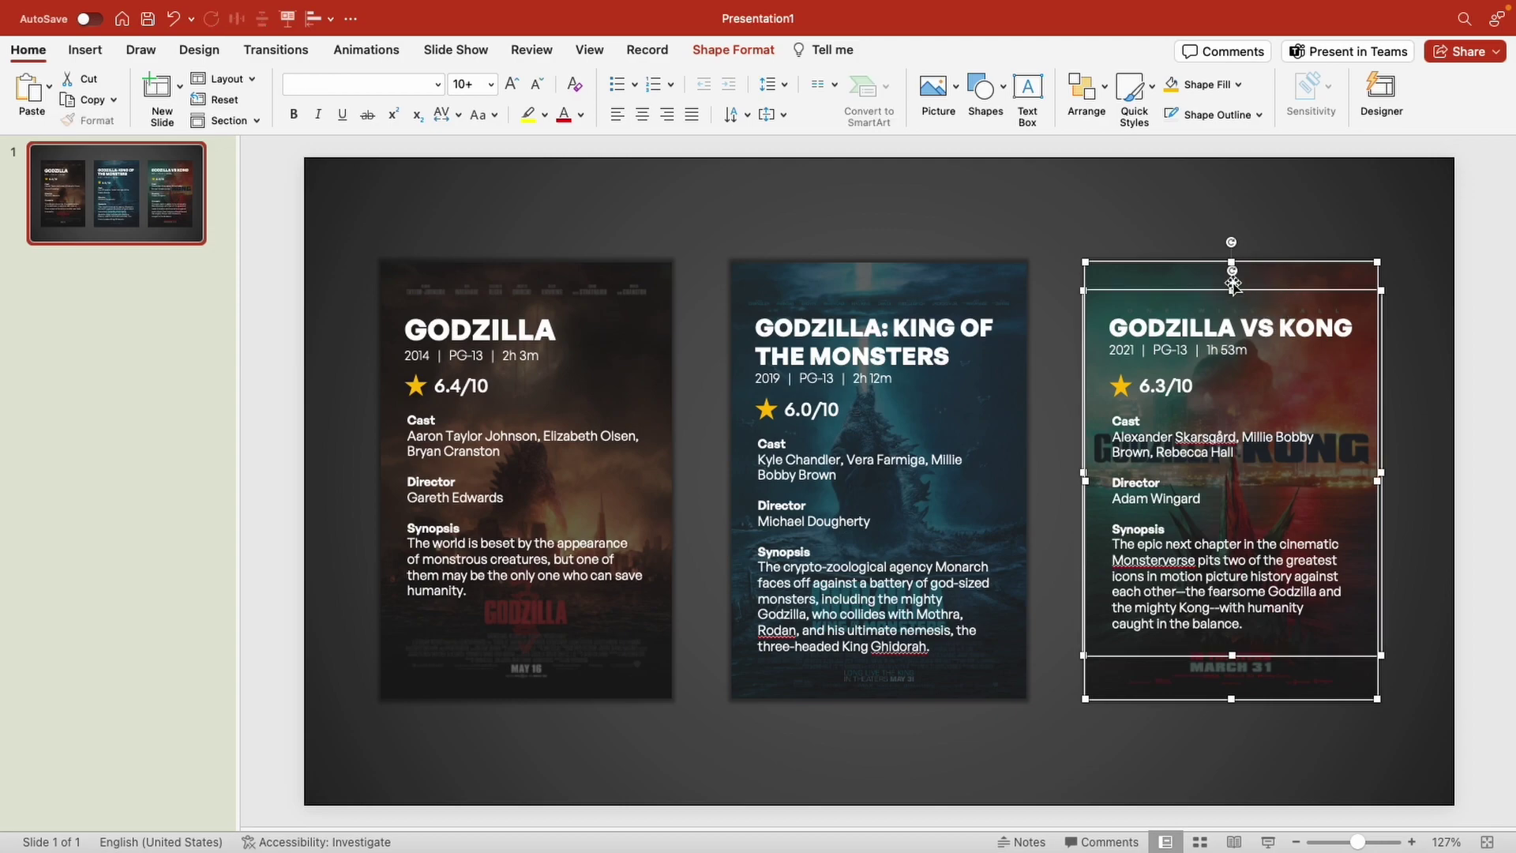
pyautogui.keyDown('shift'); pyautogui.click(945, 327); pyautogui.keyUp('shift')
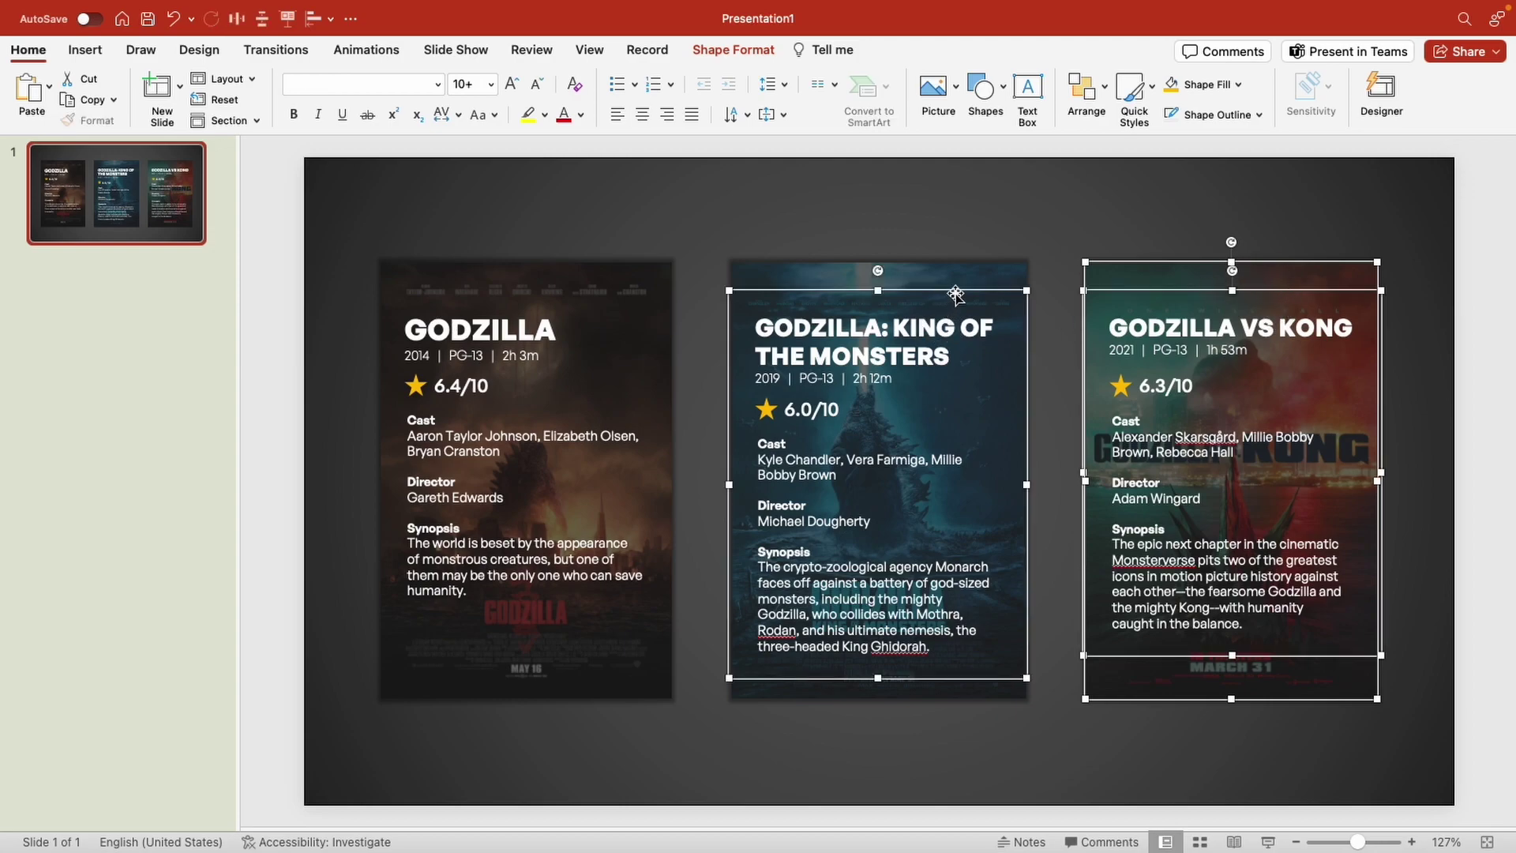
pyautogui.keyDown('shift'); pyautogui.click(955, 291); pyautogui.keyUp('shift')
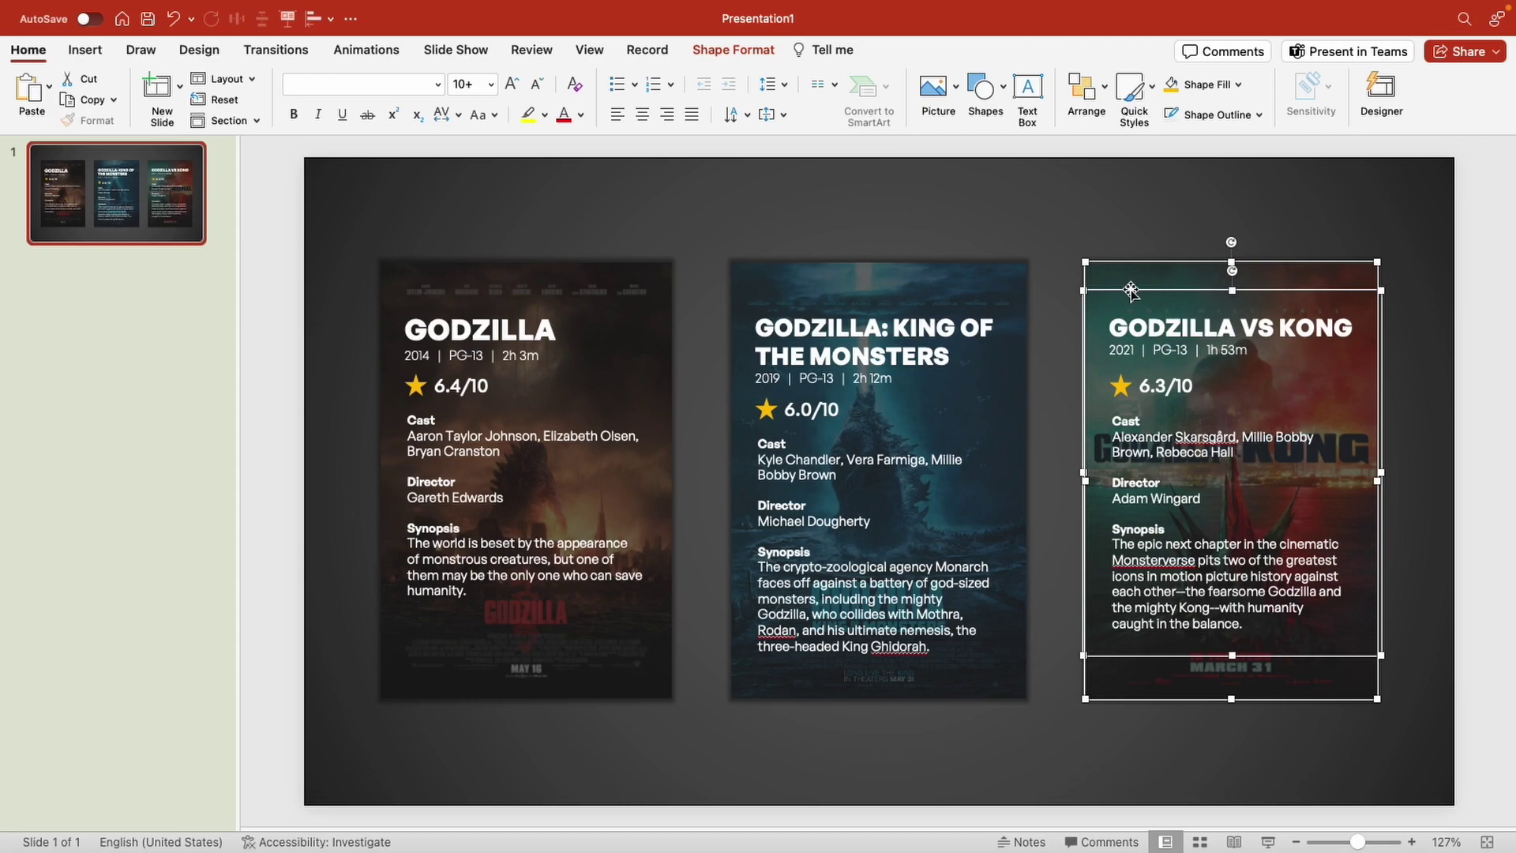
pyautogui.click(1003, 294)
pyautogui.click(591, 348)
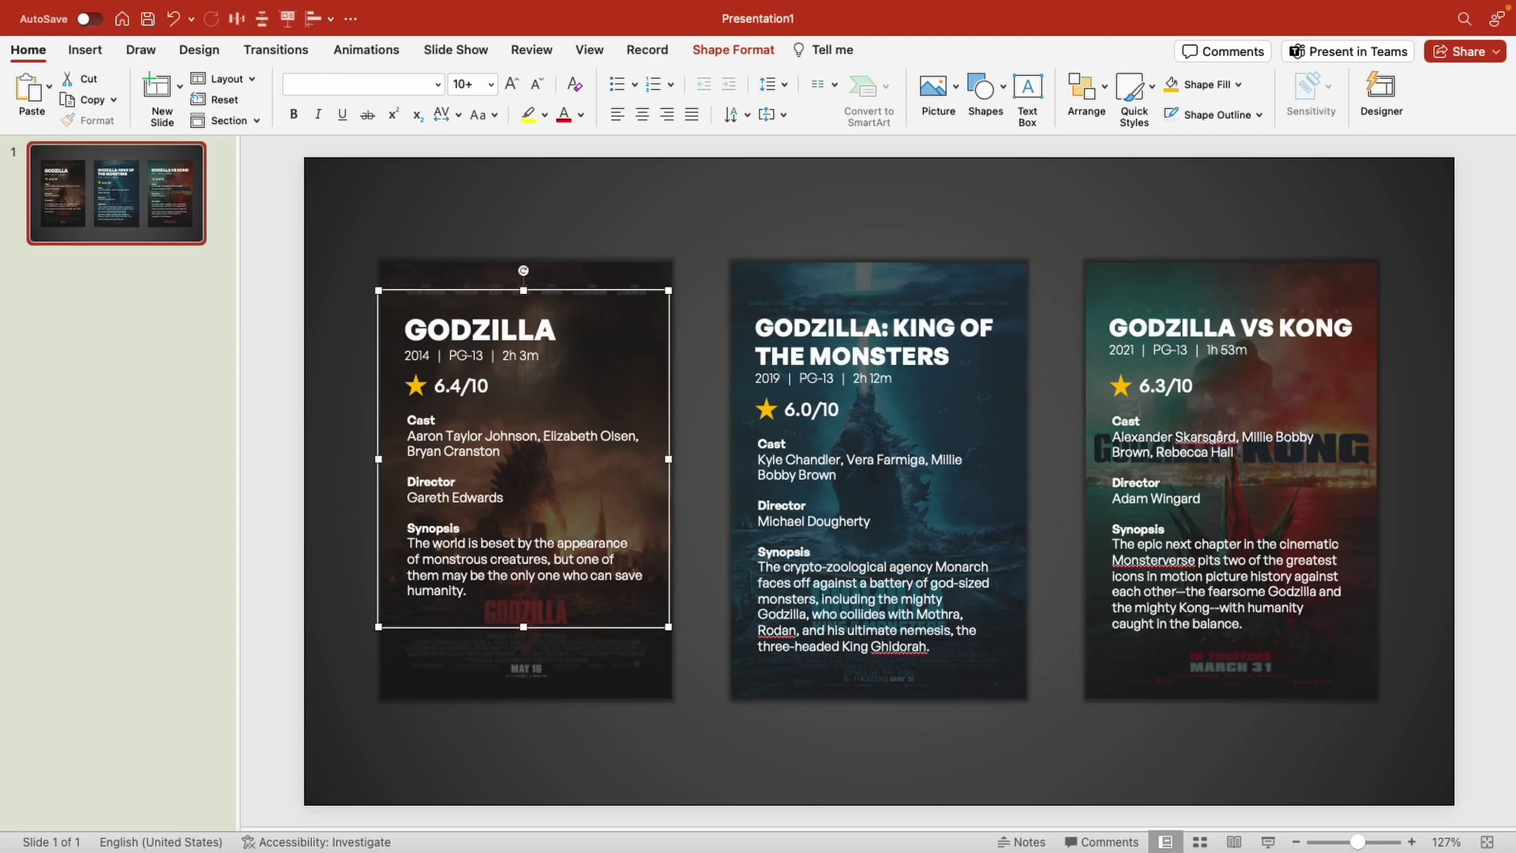
pyautogui.press('super+z')
pyautogui.click(276, 276)
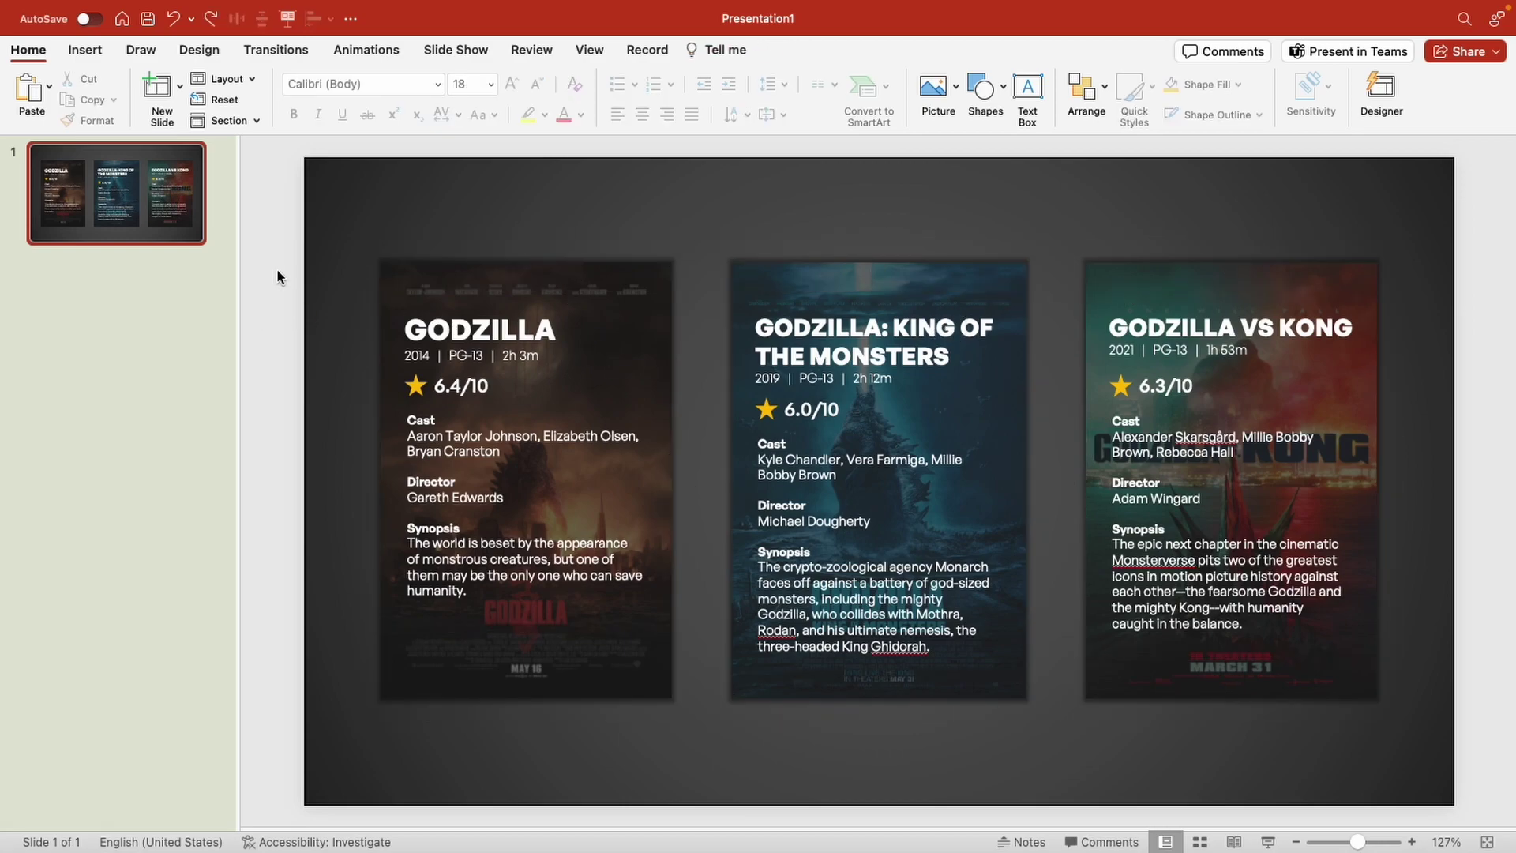
pyautogui.click(551, 195)
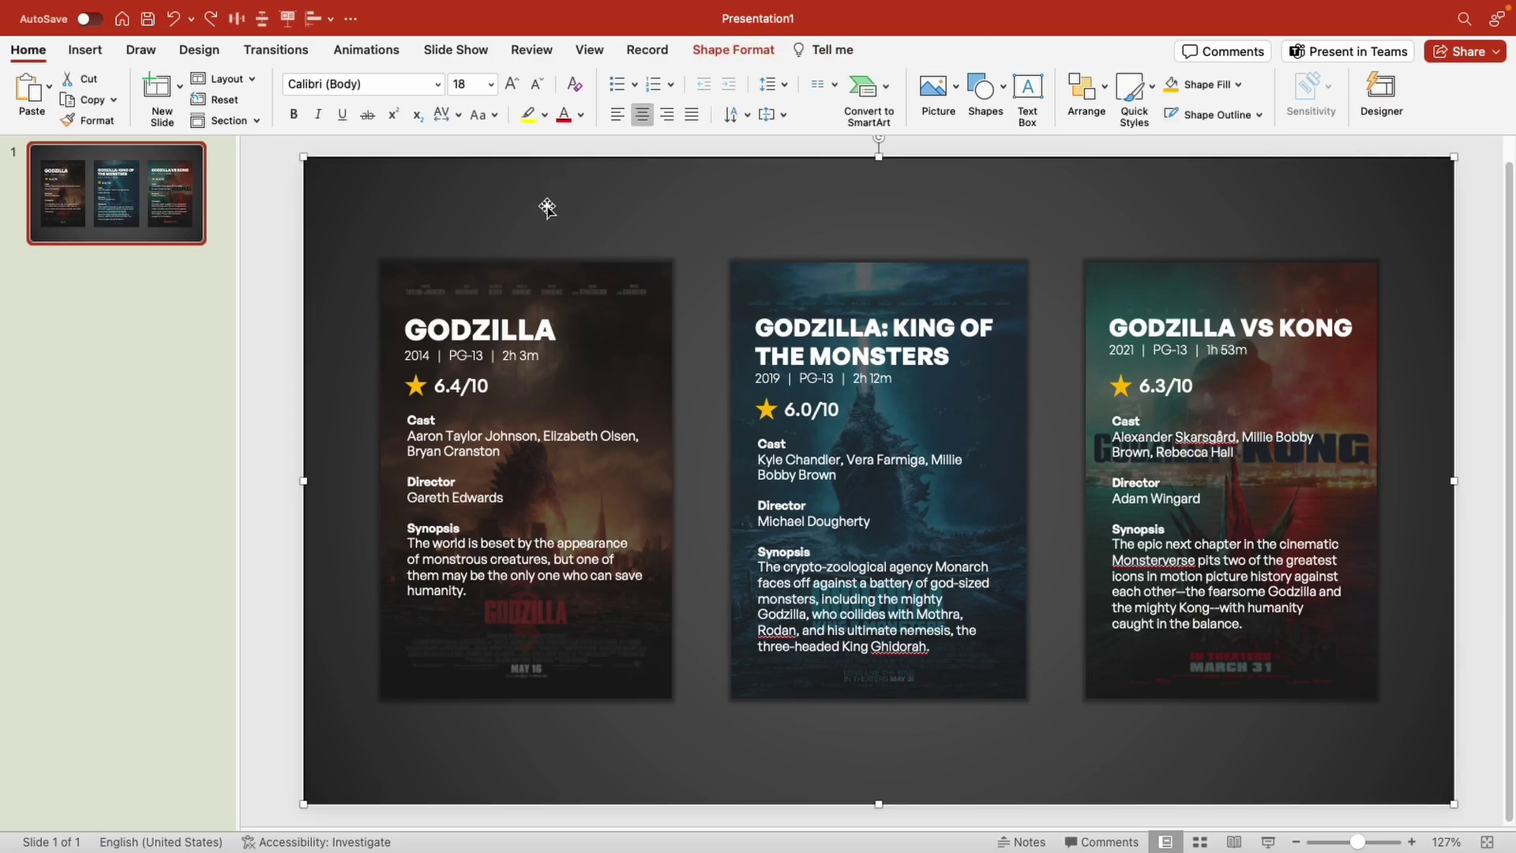
# Give the background picture a Mouse Over action hyperlinking to the First Slide
pyautogui.click(72, 52)
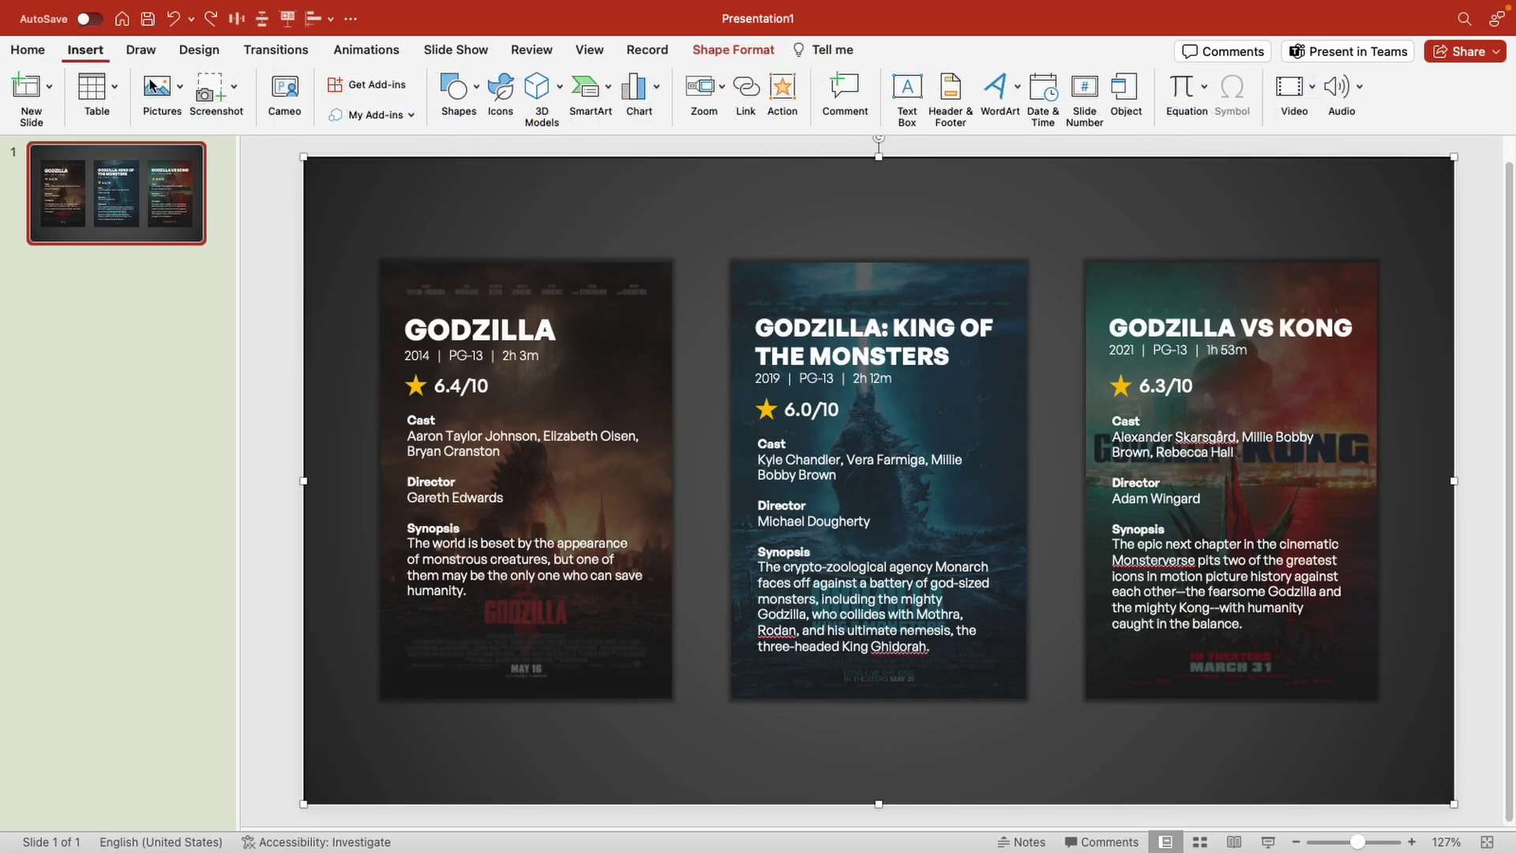
pyautogui.click(782, 91)
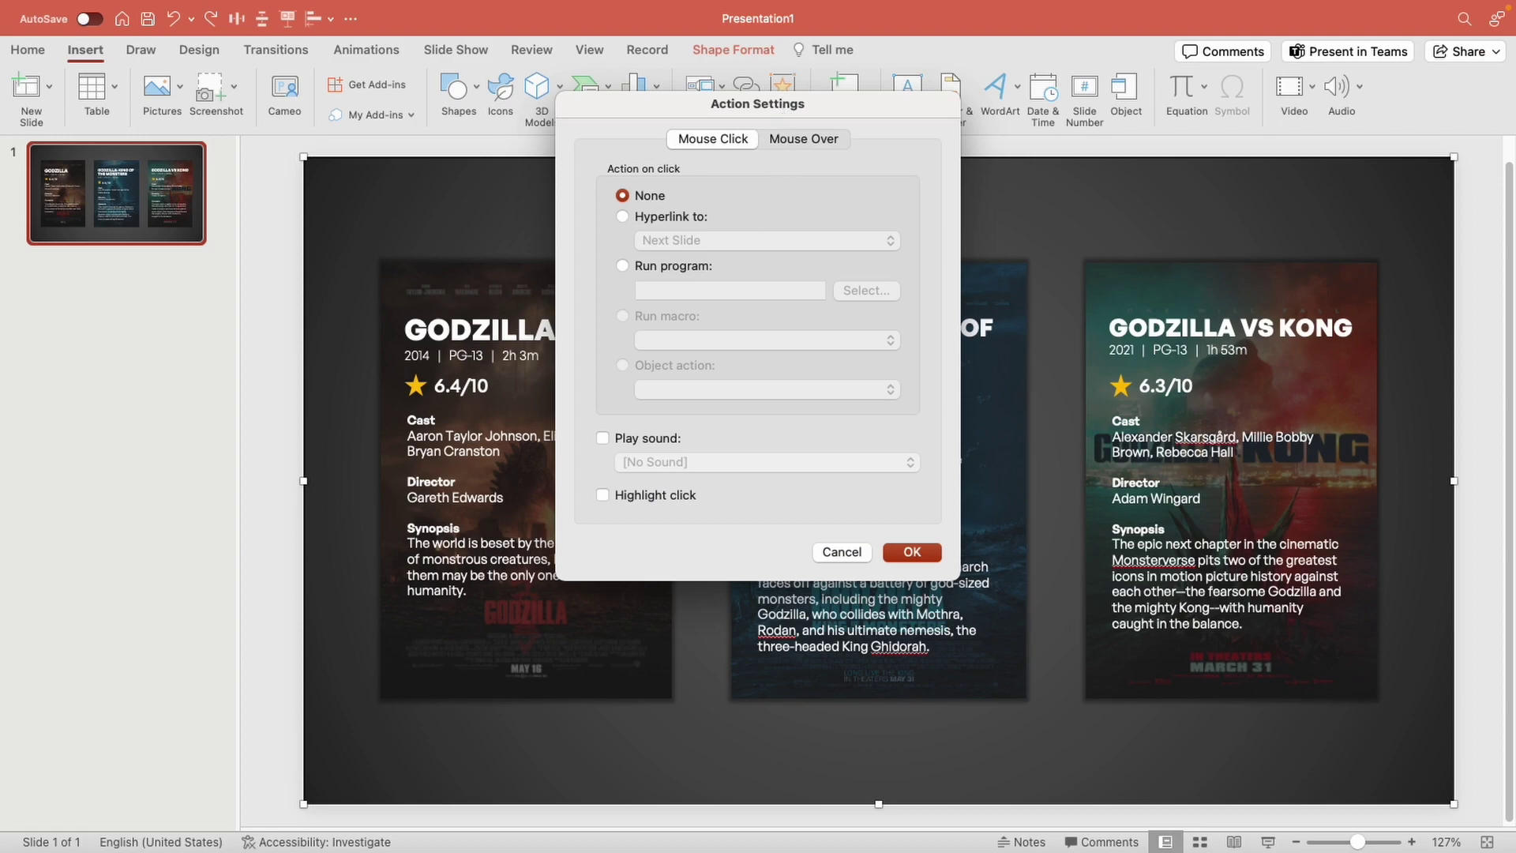
pyautogui.click(804, 140)
pyautogui.click(668, 218)
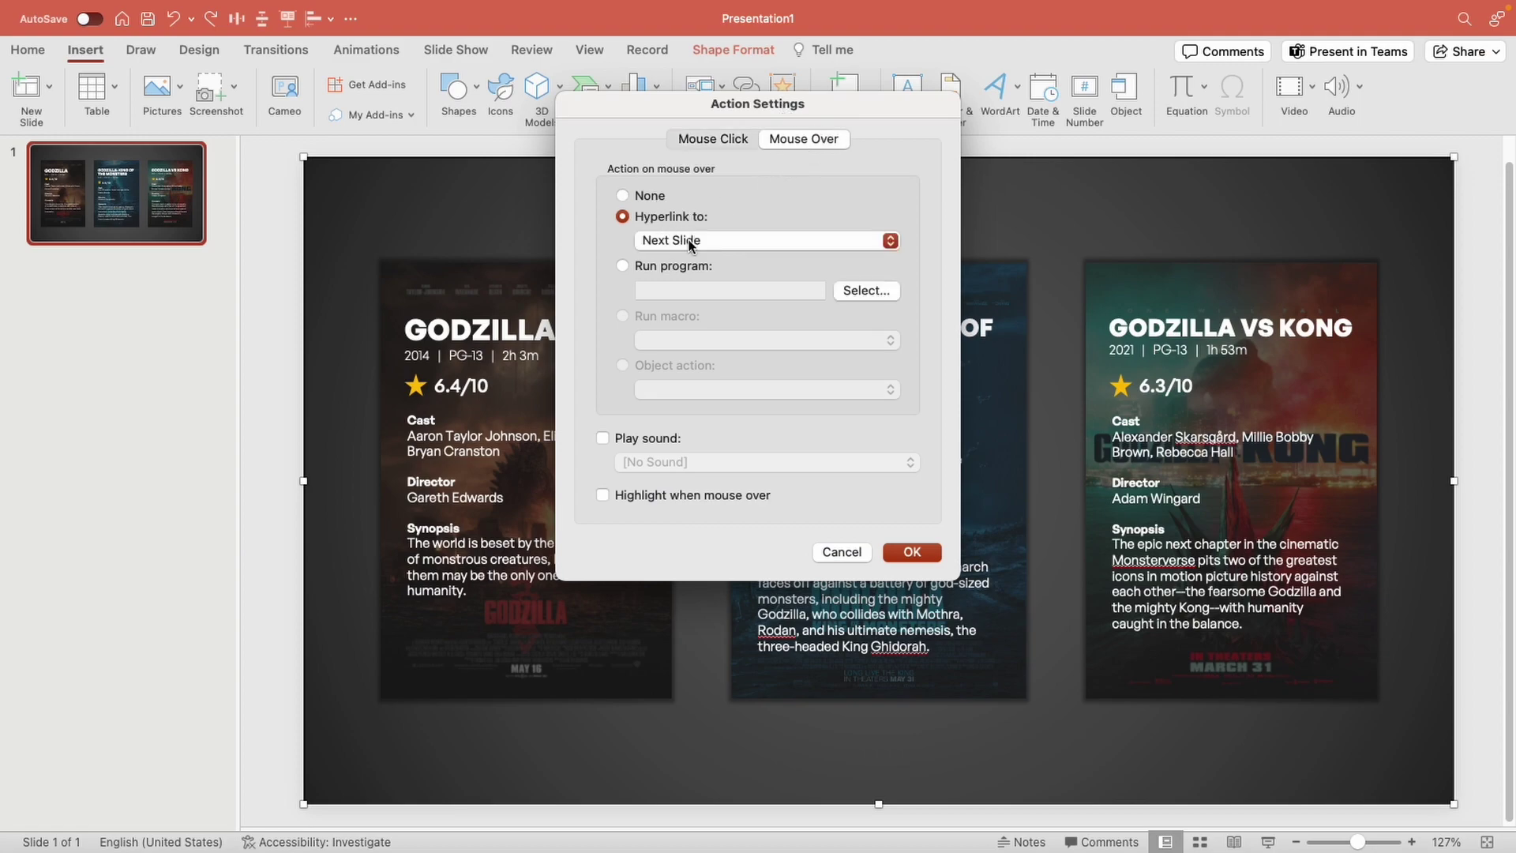
pyautogui.click(691, 241)
pyautogui.click(684, 283)
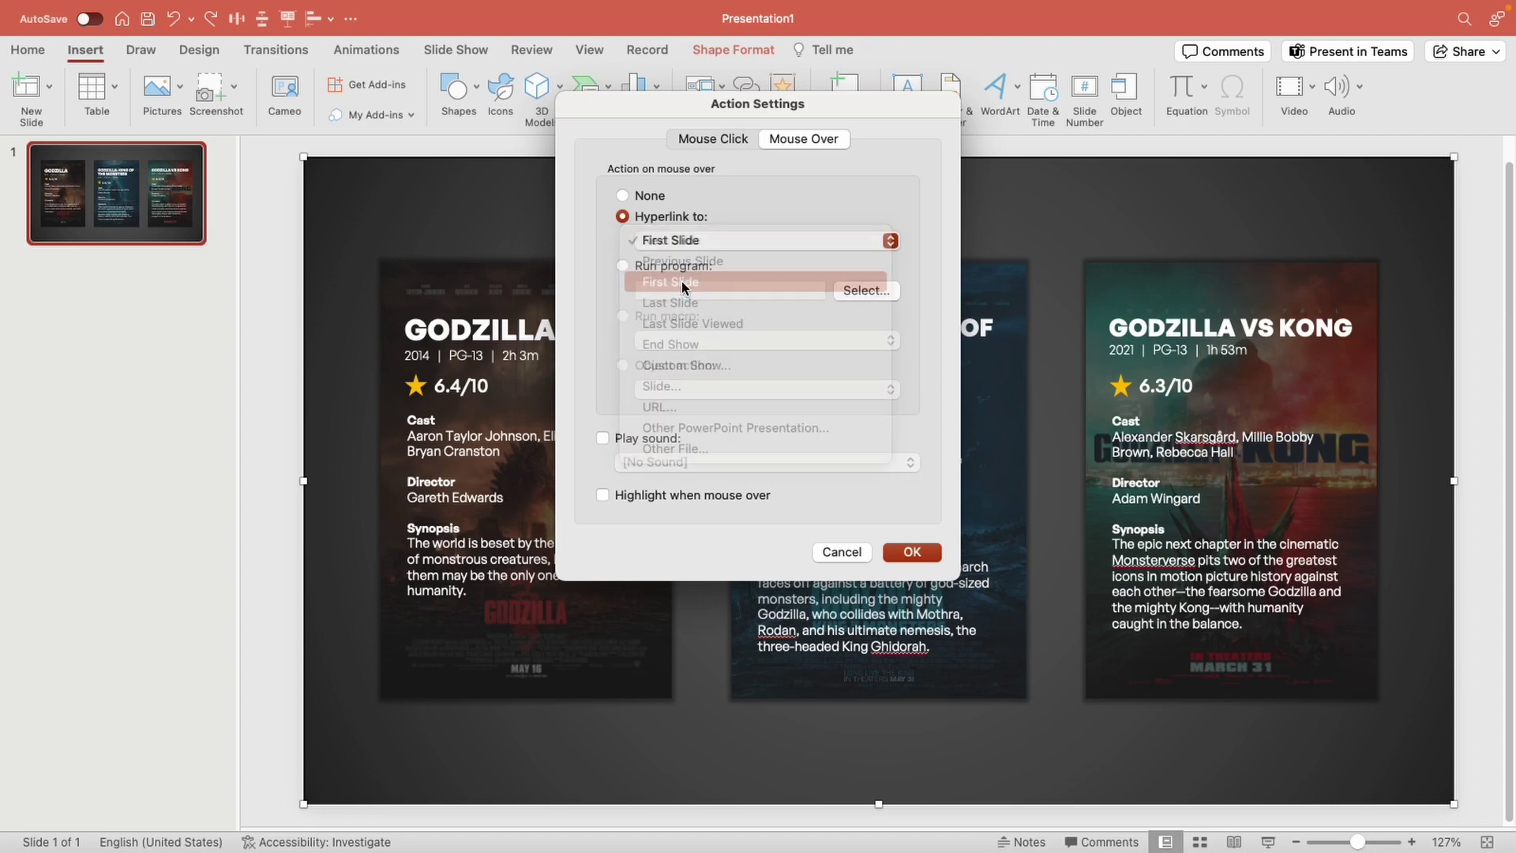
pyautogui.click(908, 552)
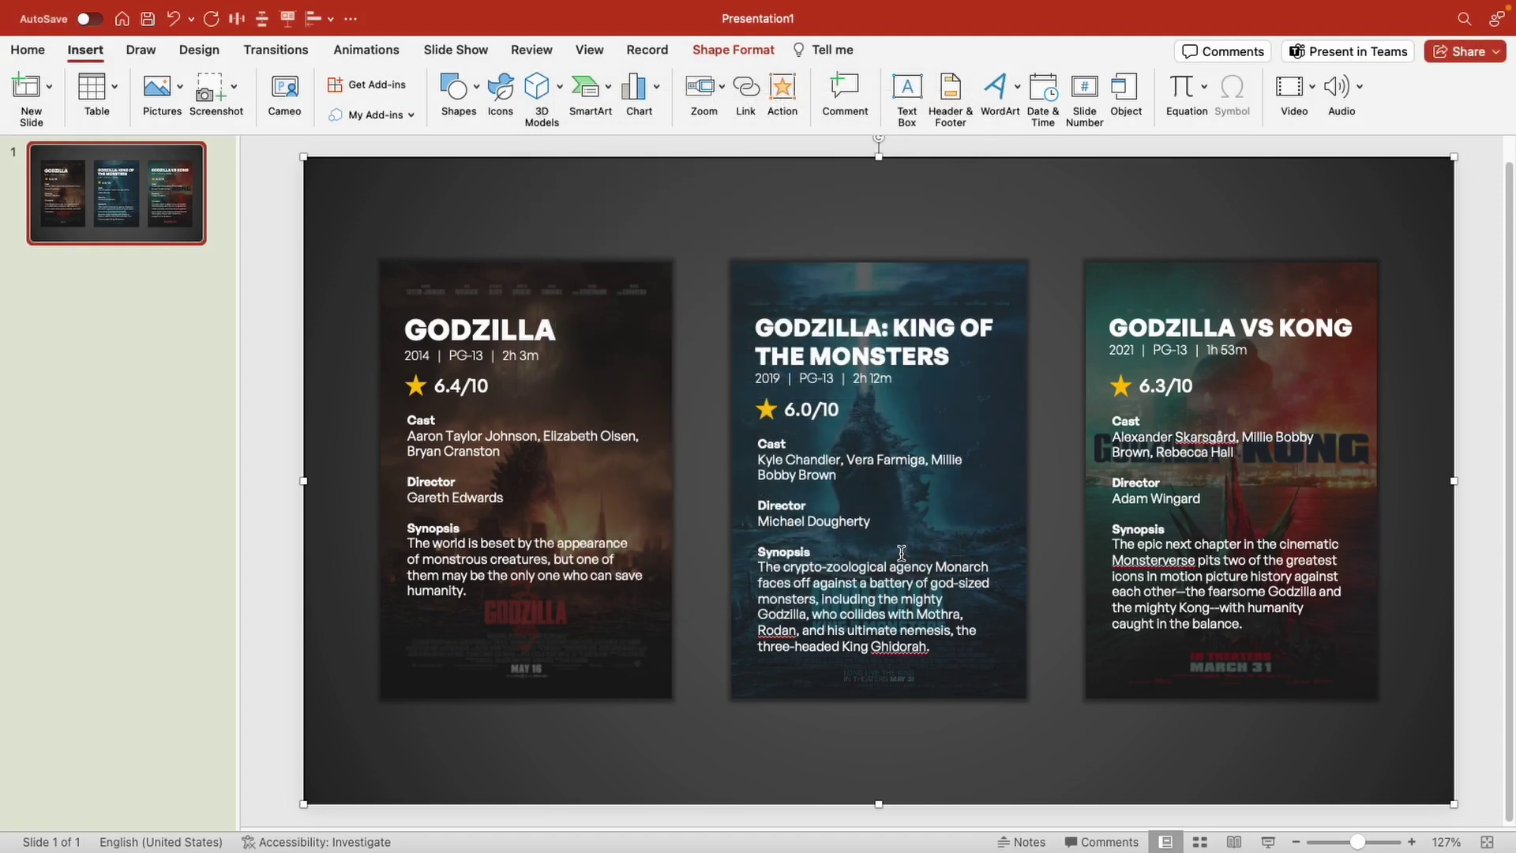
pyautogui.click(297, 324)
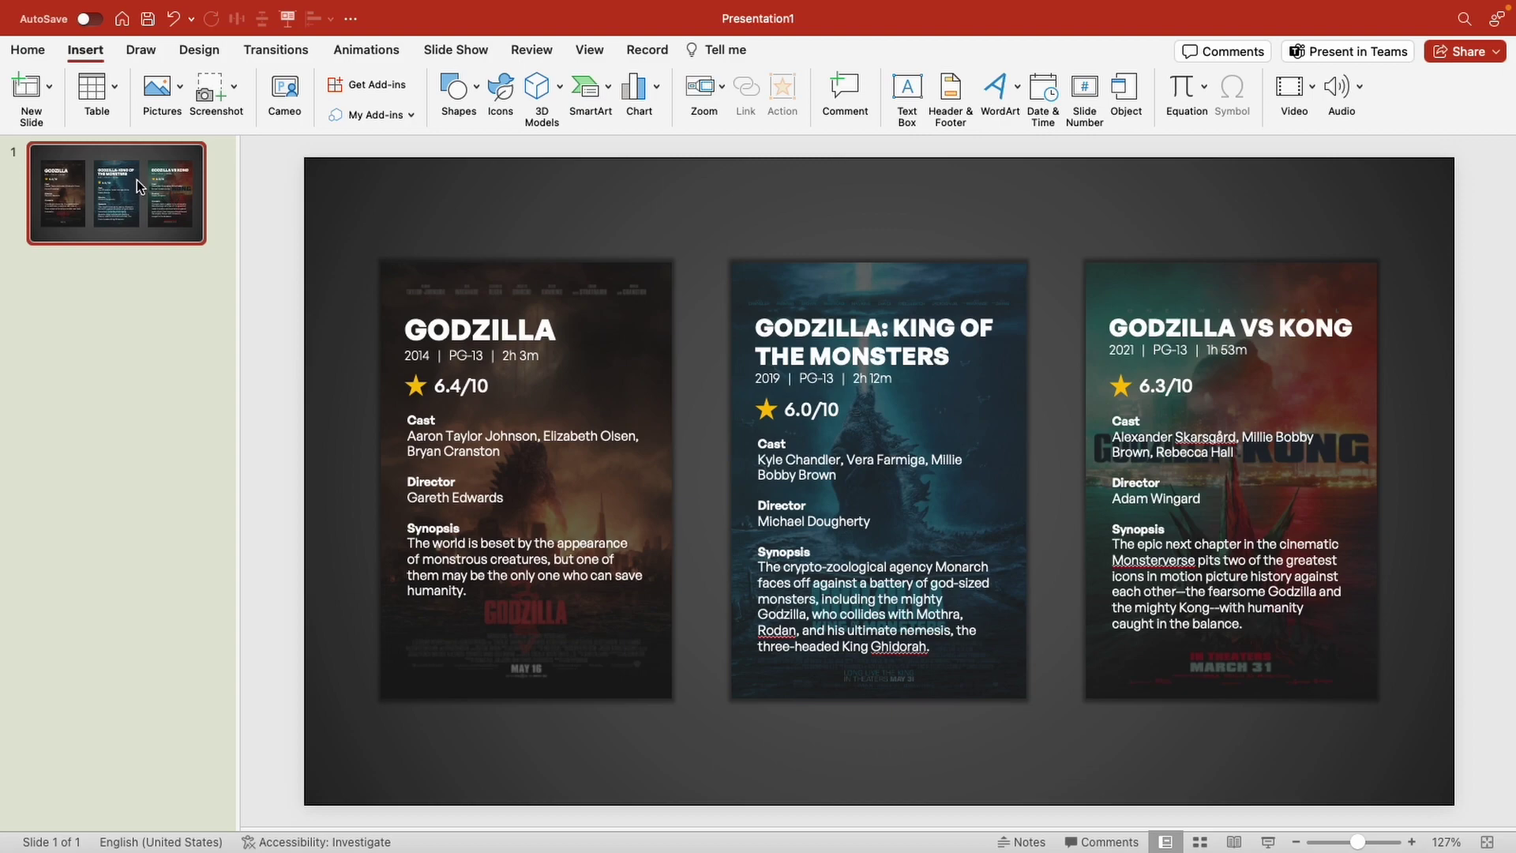
# Duplicate the slide and delete the middle and right info overlays on slide 2
pyautogui.press('super+d')
pyautogui.press('super+d')
pyautogui.press('super+d')
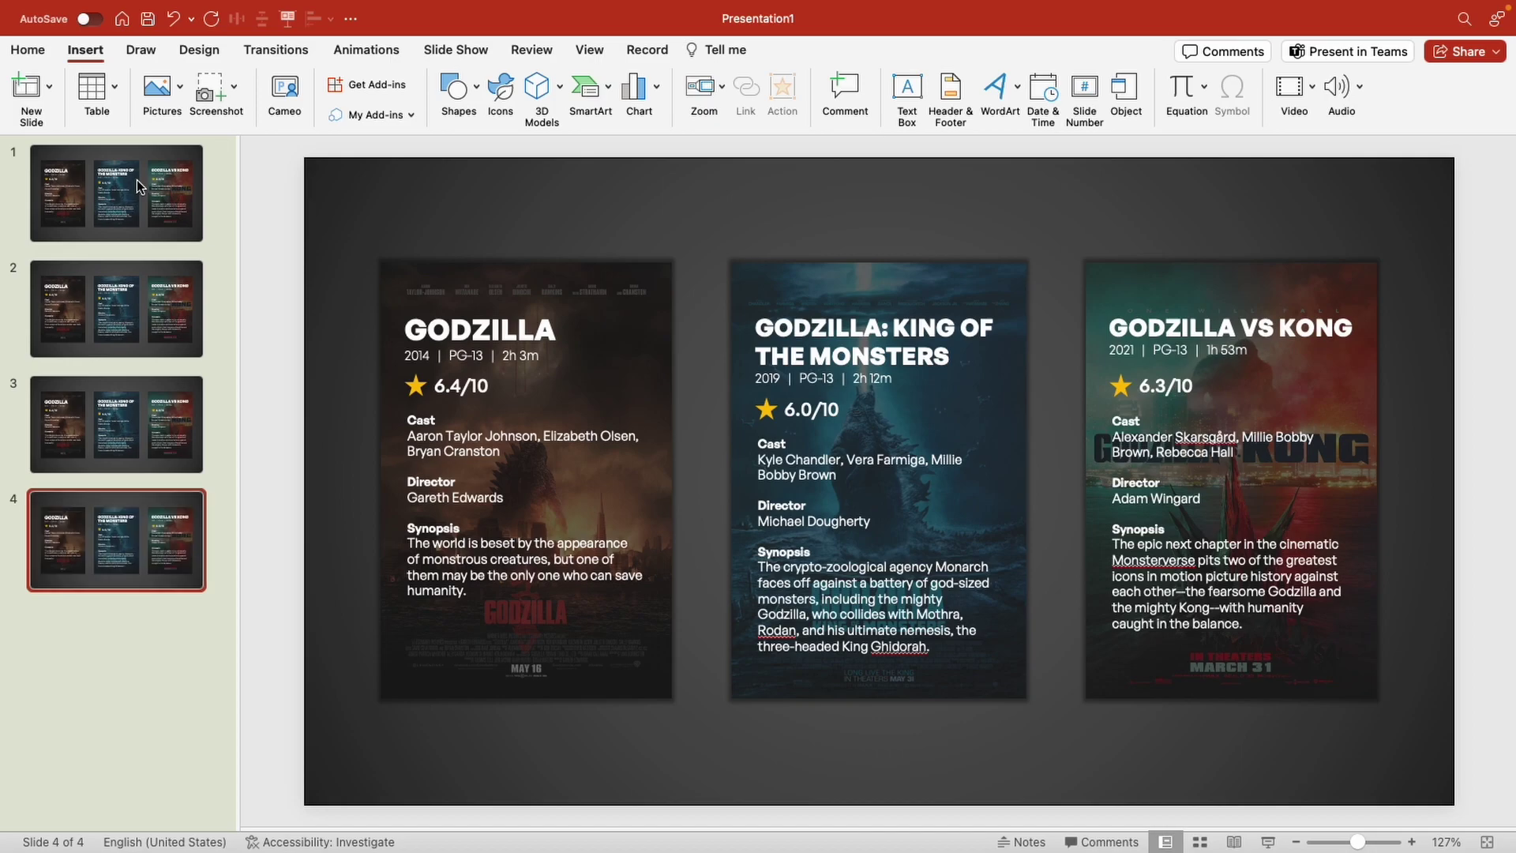
pyautogui.click(154, 308)
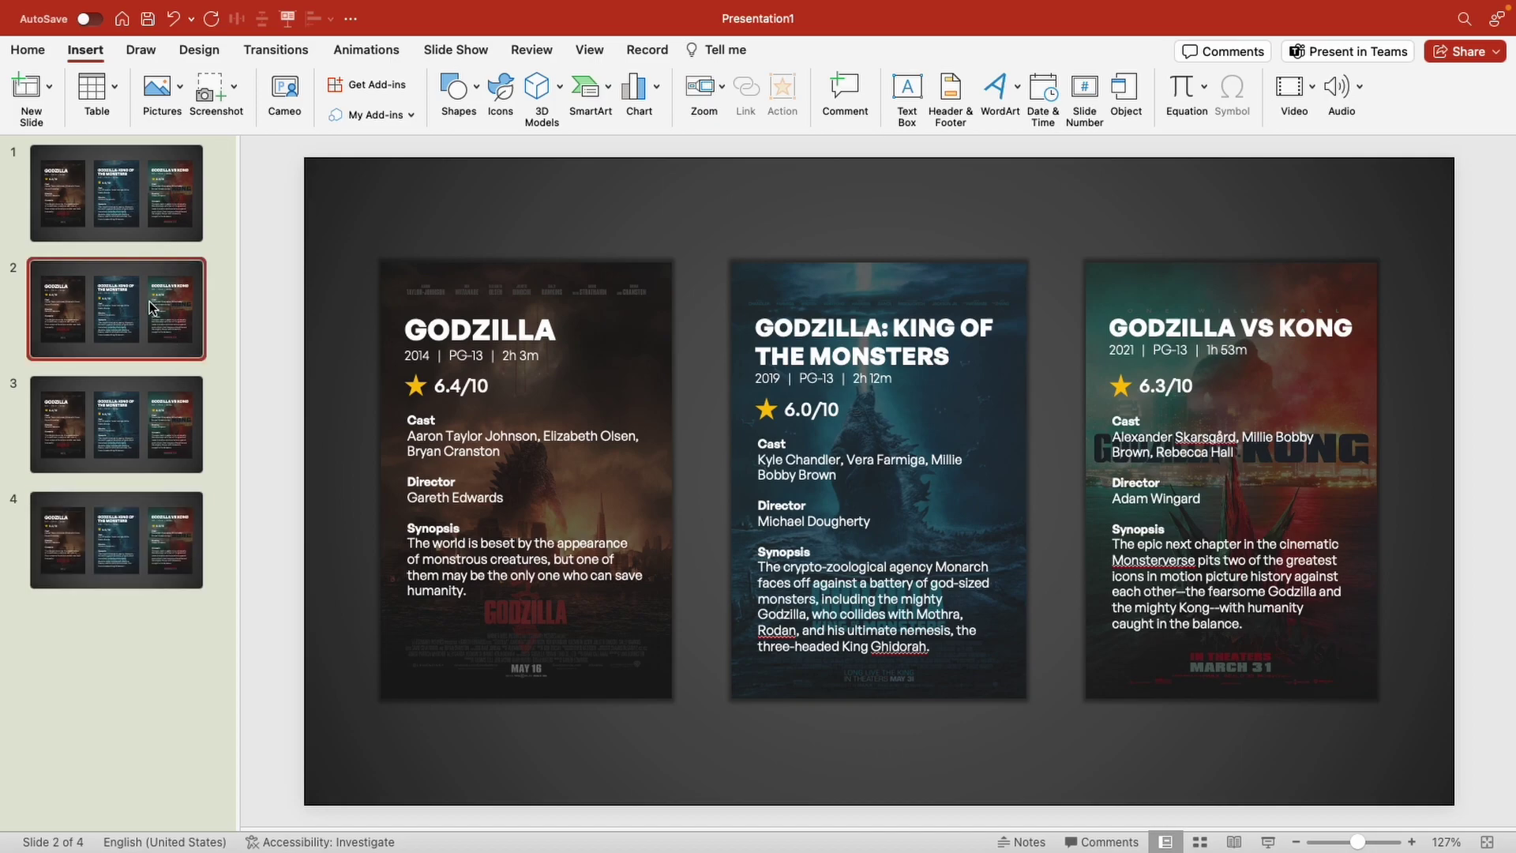
pyautogui.click(930, 291)
pyautogui.press('Delete')
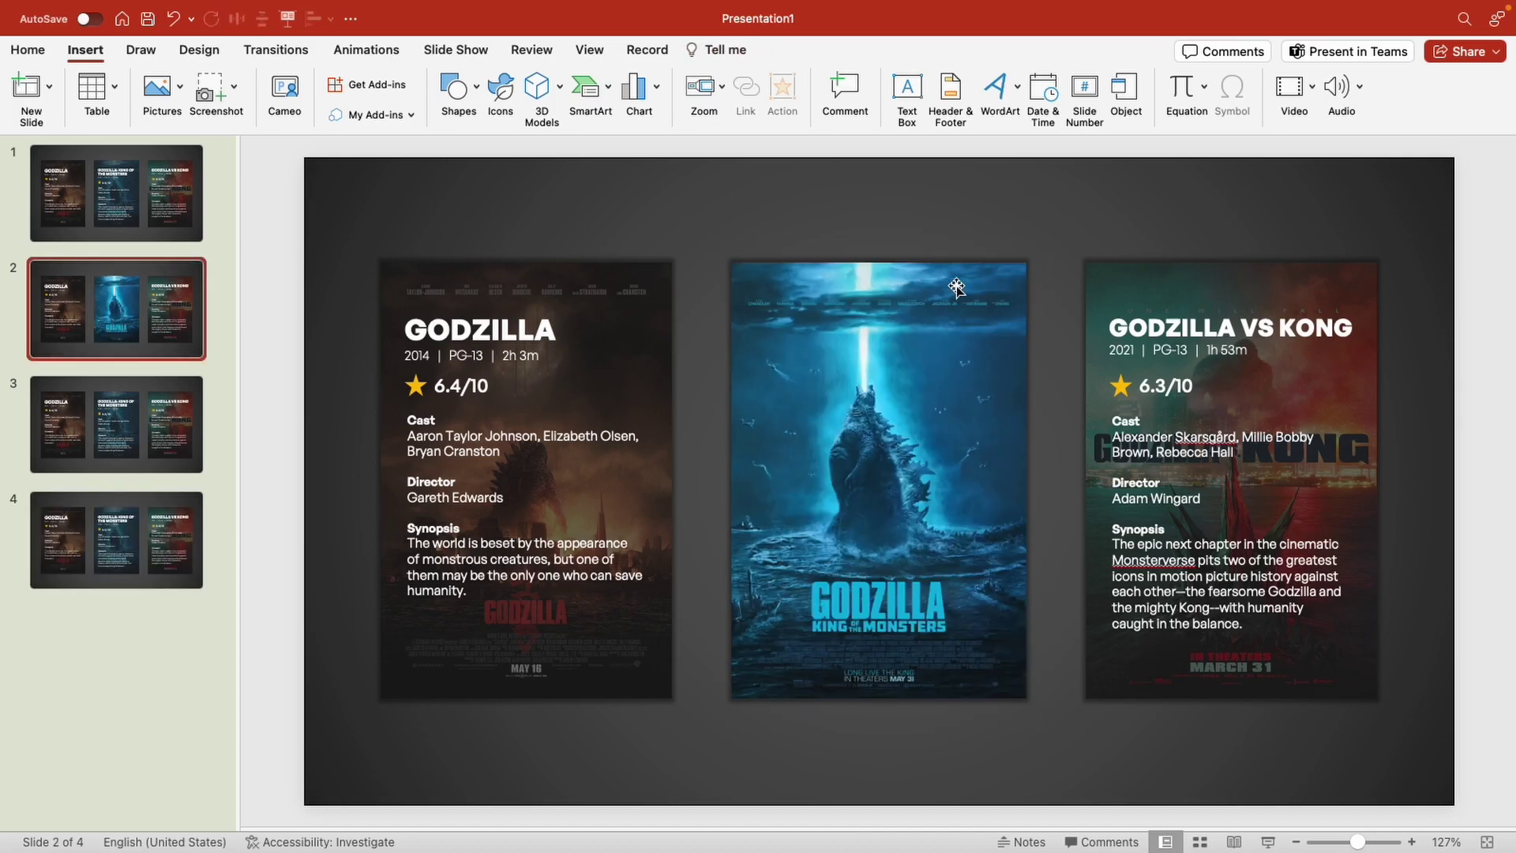
pyautogui.click(1144, 301)
pyautogui.press('Delete')
# Delete the left and Kong info overlays on slide 3
pyautogui.click(134, 434)
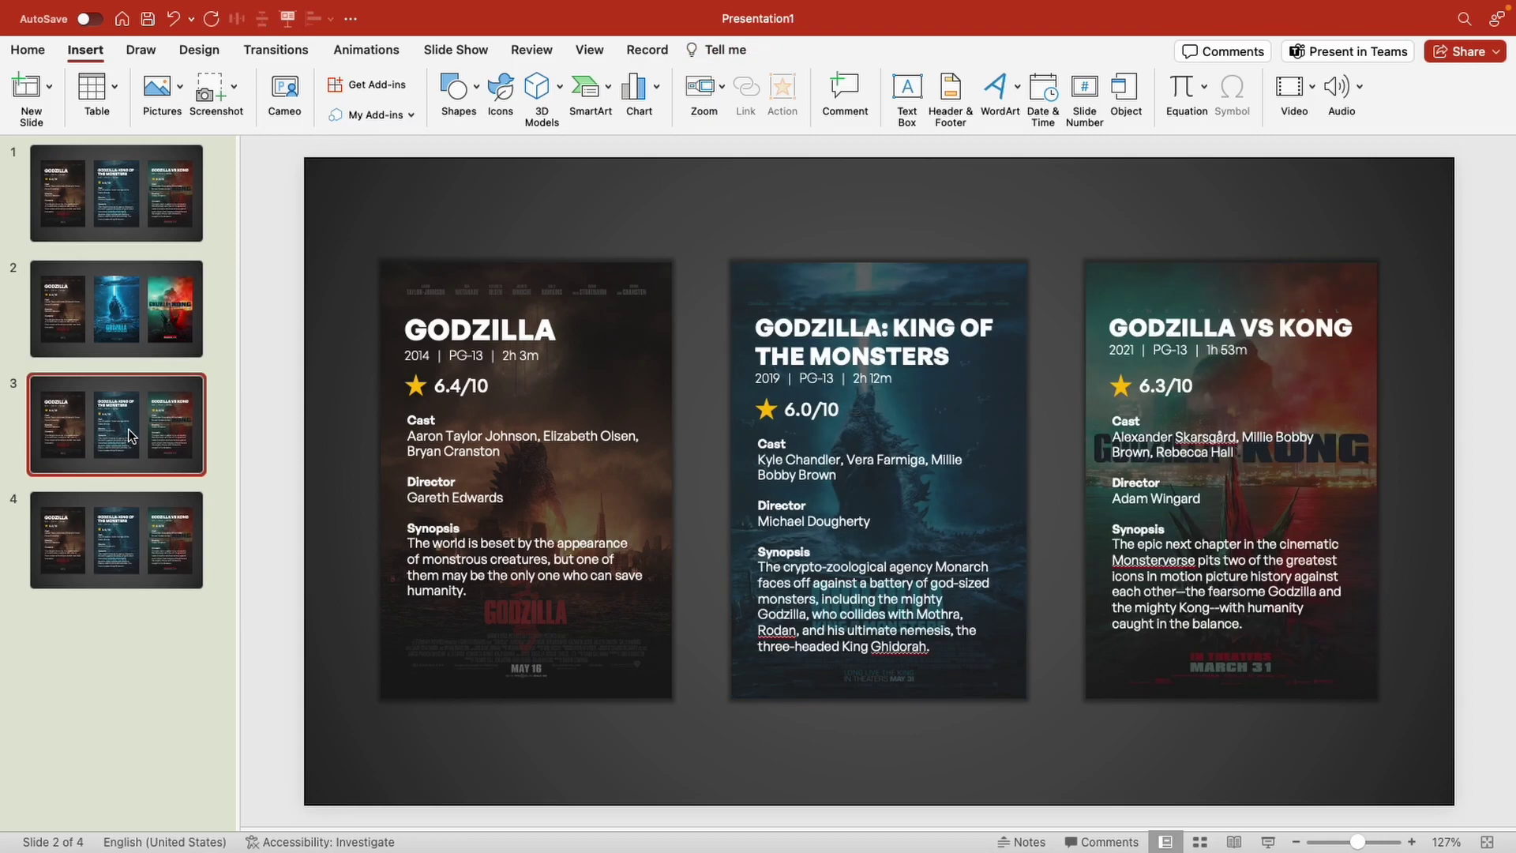
pyautogui.click(484, 290)
pyautogui.press('Delete')
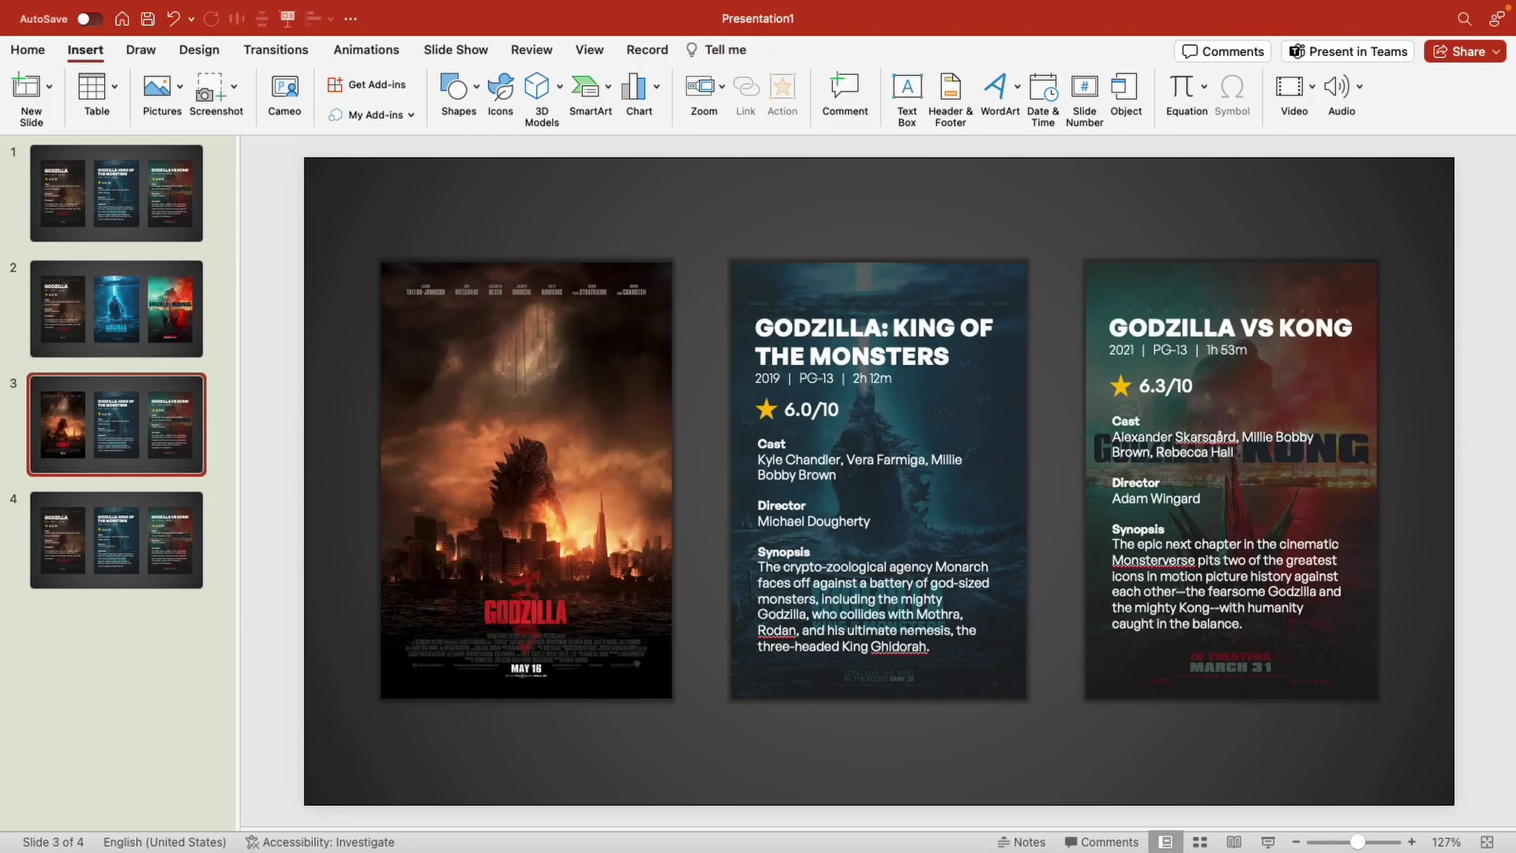
pyautogui.click(1113, 291)
pyautogui.press('Delete')
# Delete the left and middle text overlays on slide 4
pyautogui.click(100, 542)
pyautogui.click(505, 293)
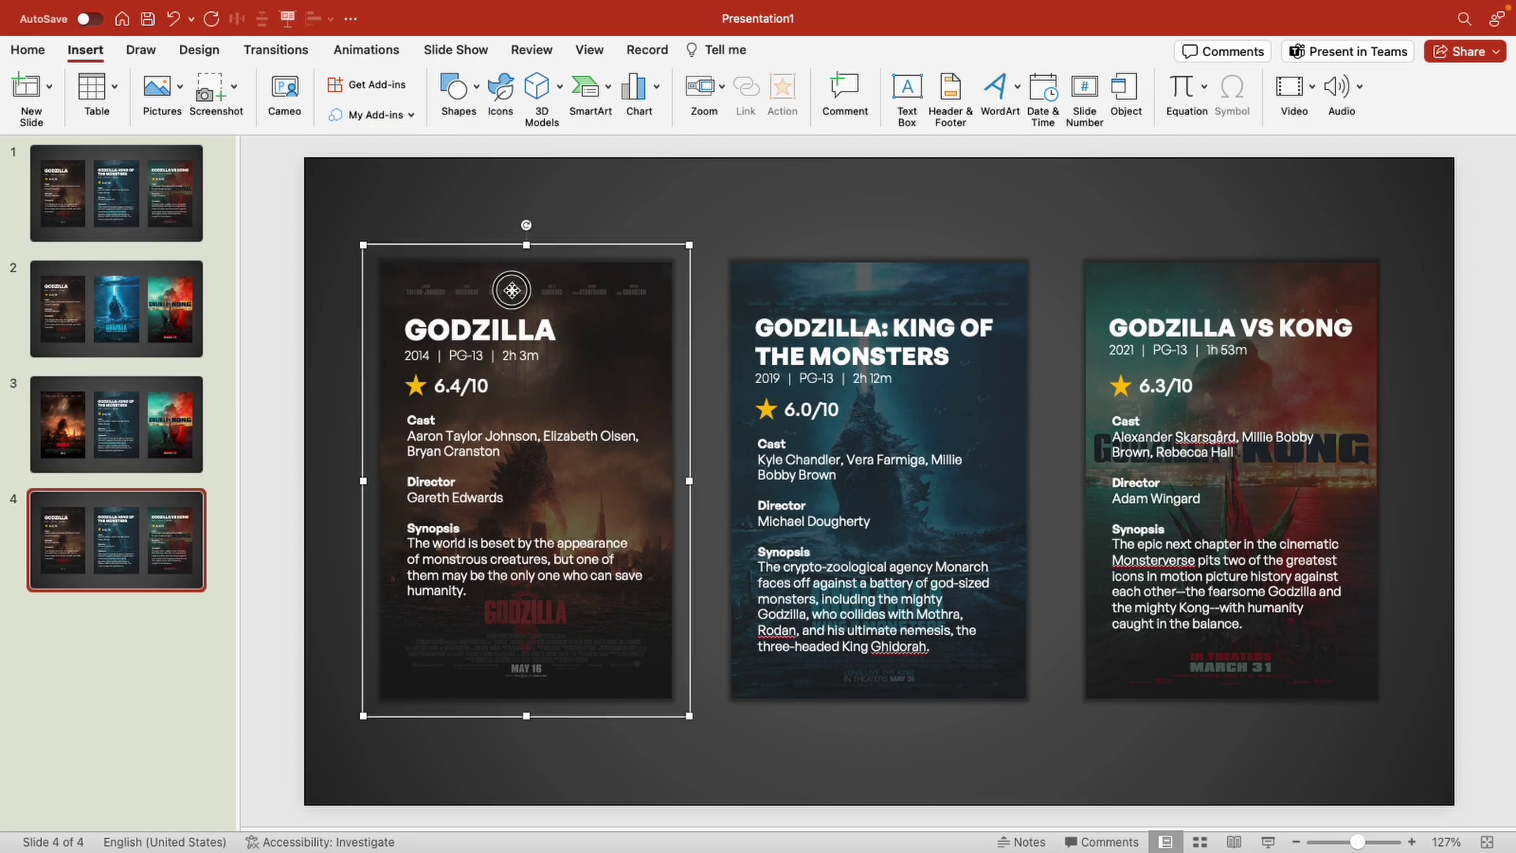
pyautogui.press('Delete')
pyautogui.click(812, 285)
pyautogui.press('Delete')
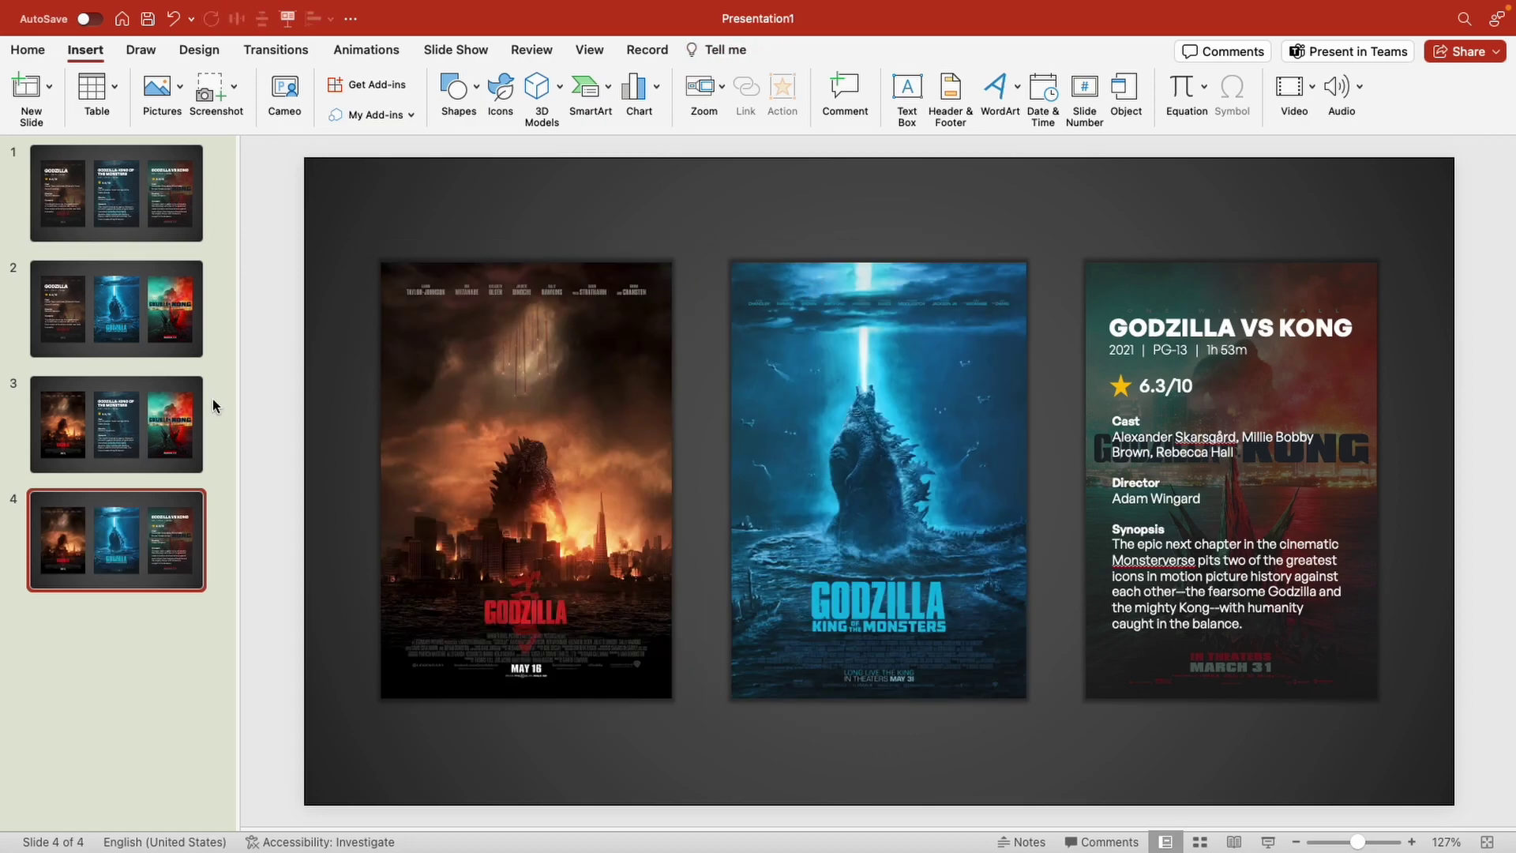
# Delete all three poster text overlays on slide 1
pyautogui.click(153, 419)
pyautogui.click(166, 305)
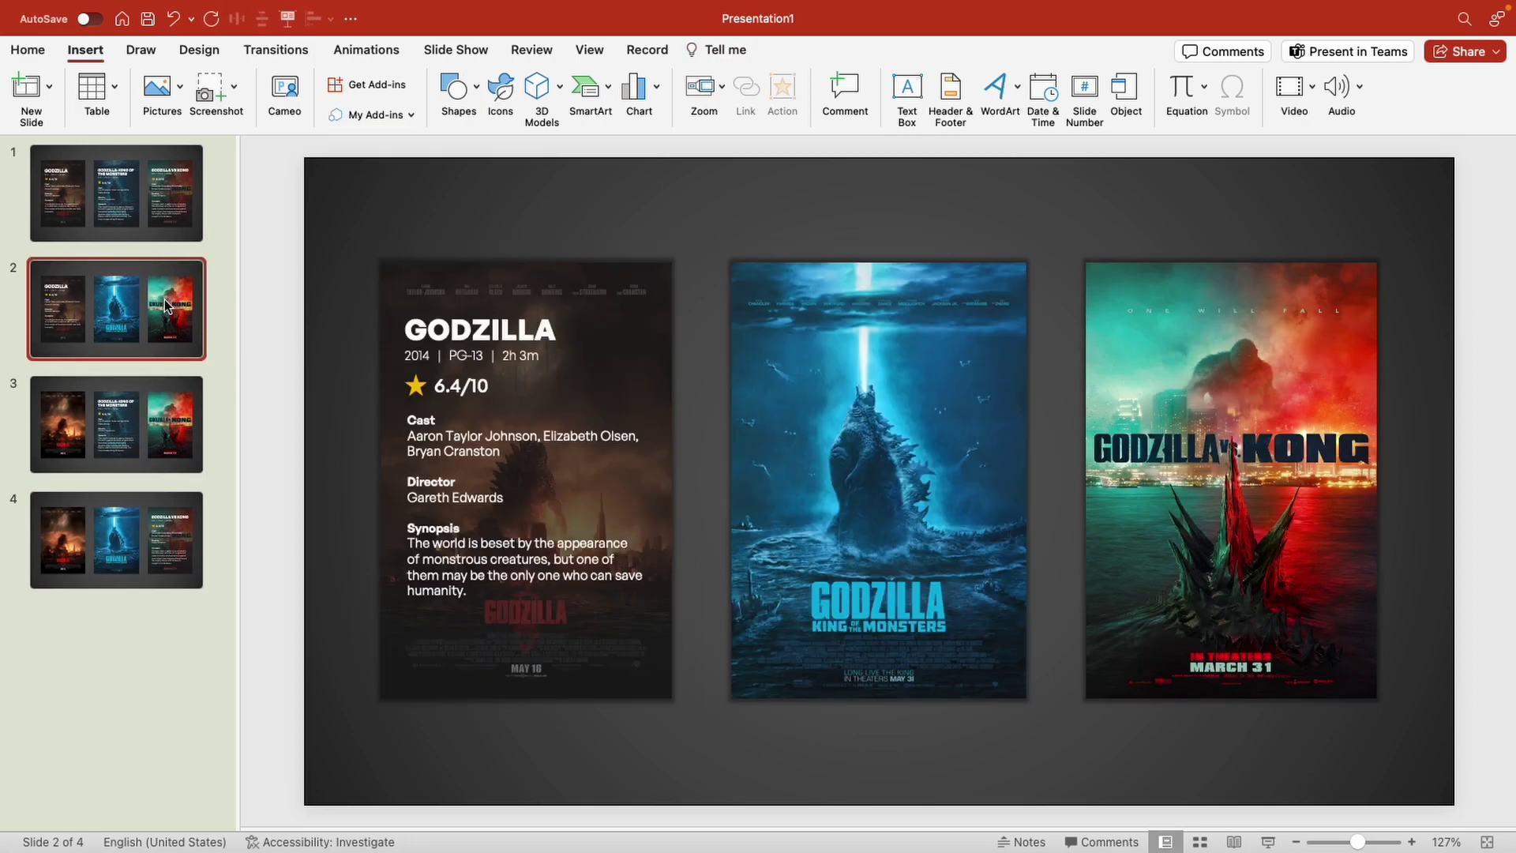
pyautogui.click(166, 208)
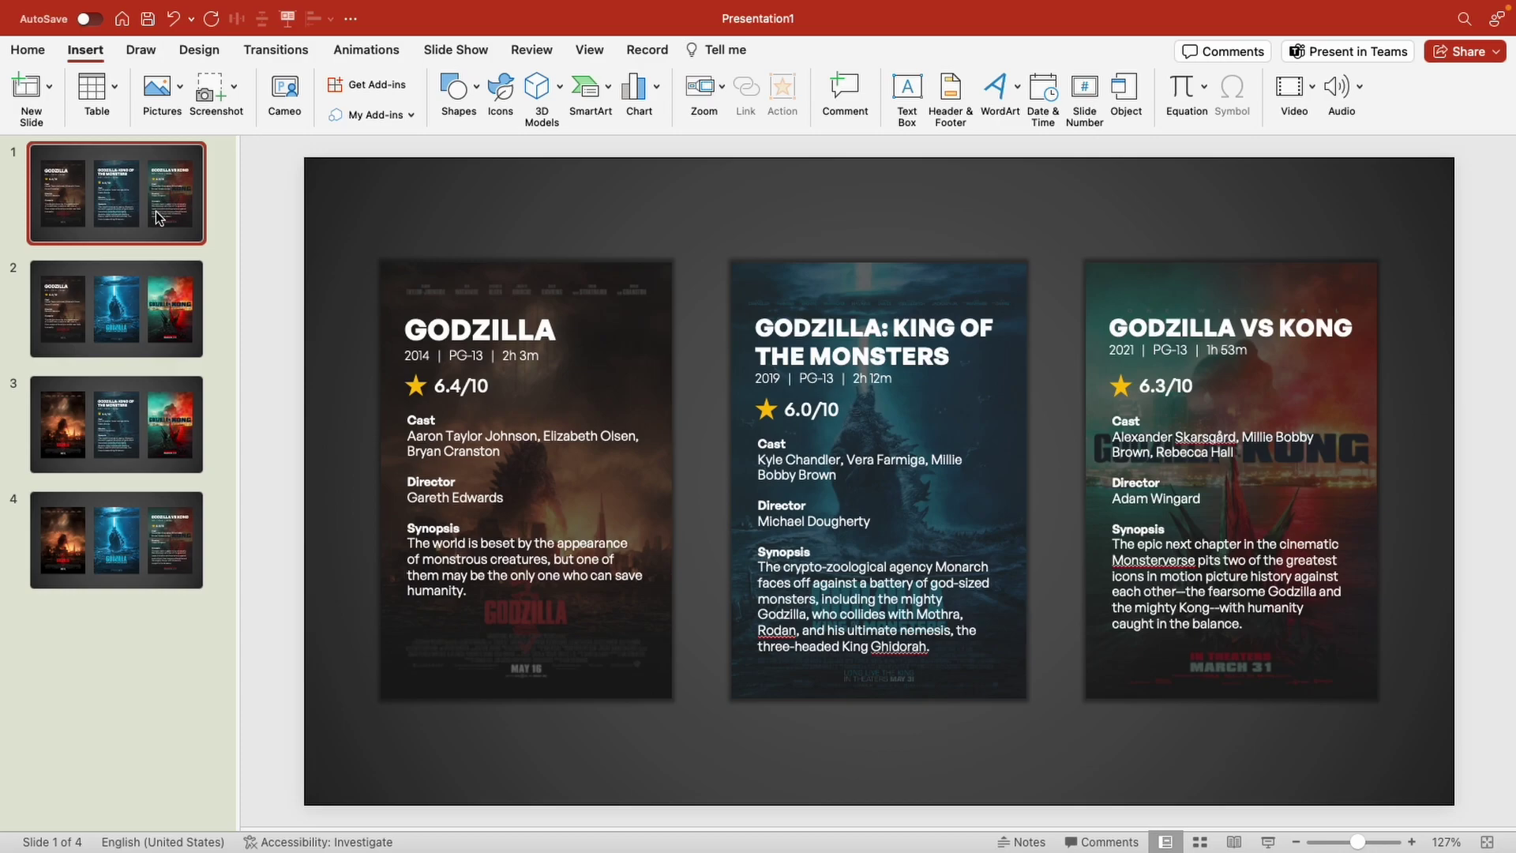
pyautogui.click(599, 289)
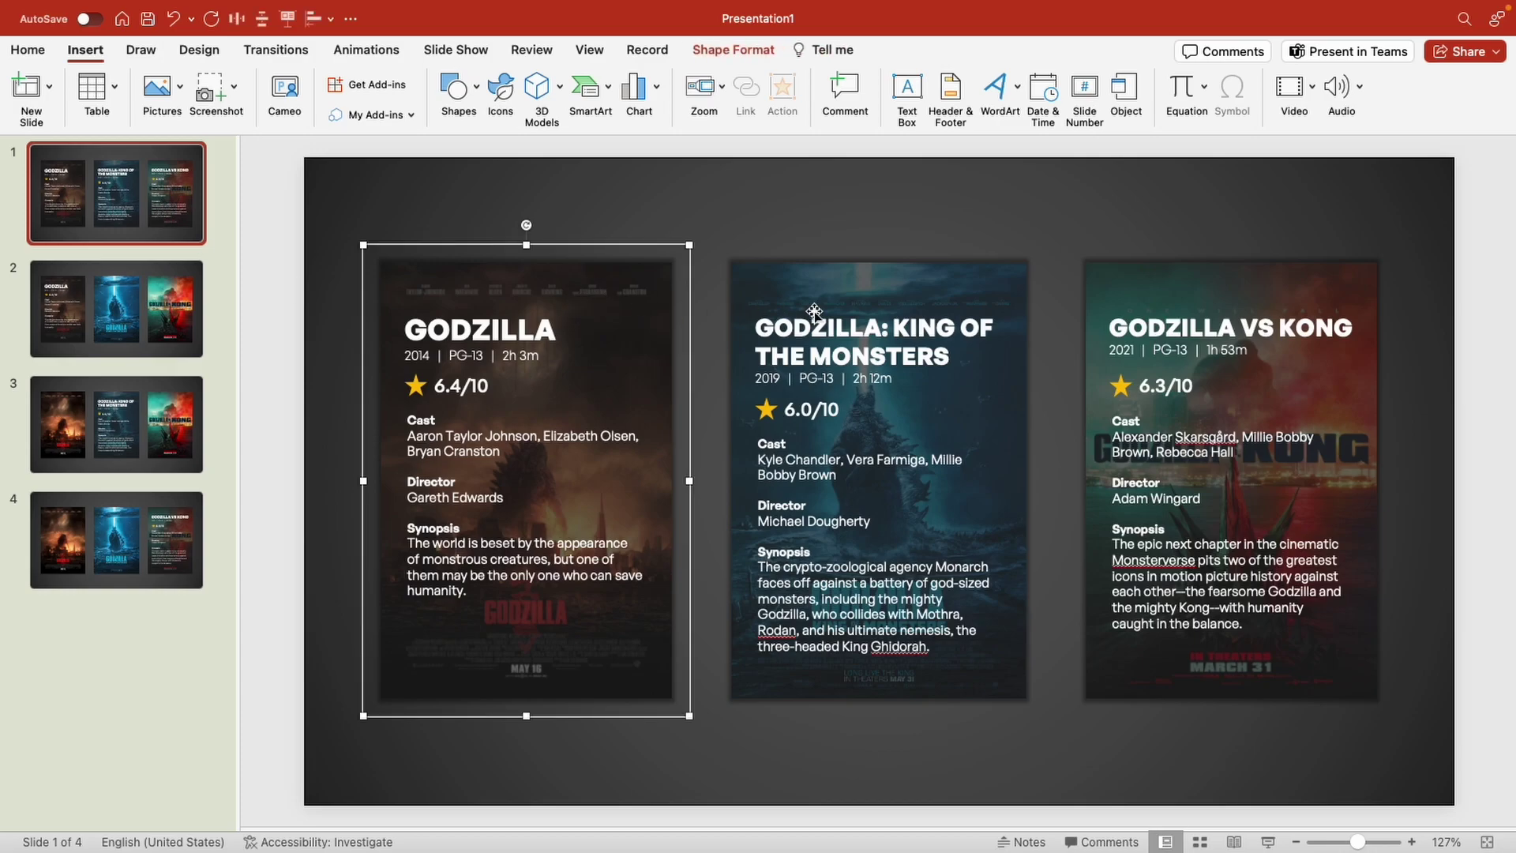
pyautogui.keyDown('shift'); pyautogui.click(972, 297); pyautogui.keyUp('shift')
pyautogui.keyDown('shift'); pyautogui.click(1198, 293); pyautogui.keyUp('shift')
pyautogui.press('Delete')
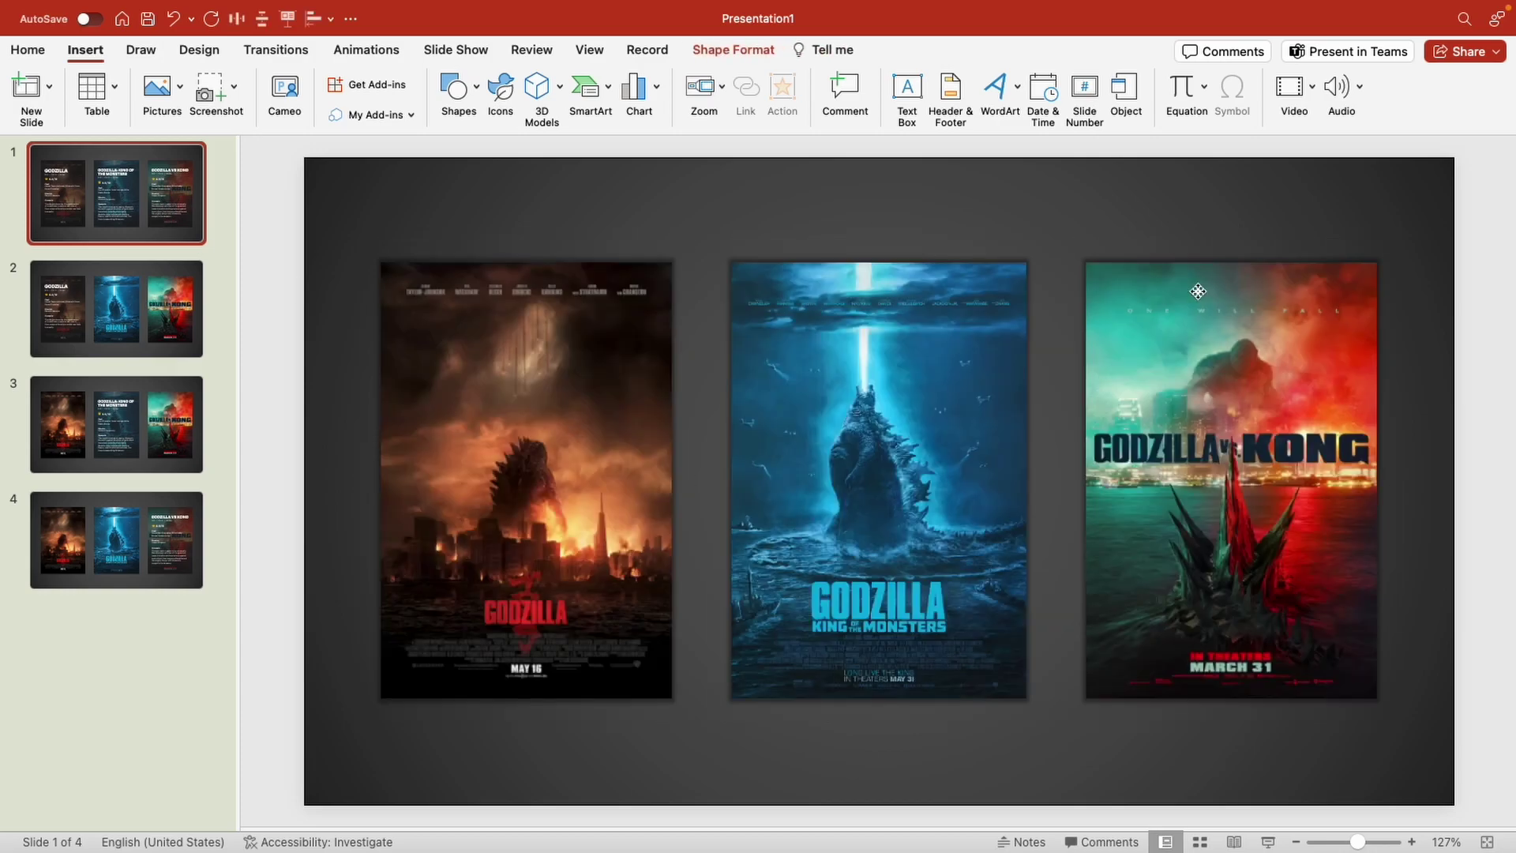
# Give the left Godzilla poster a Mouse Over hyperlink to Slide 2
pyautogui.click(443, 330)
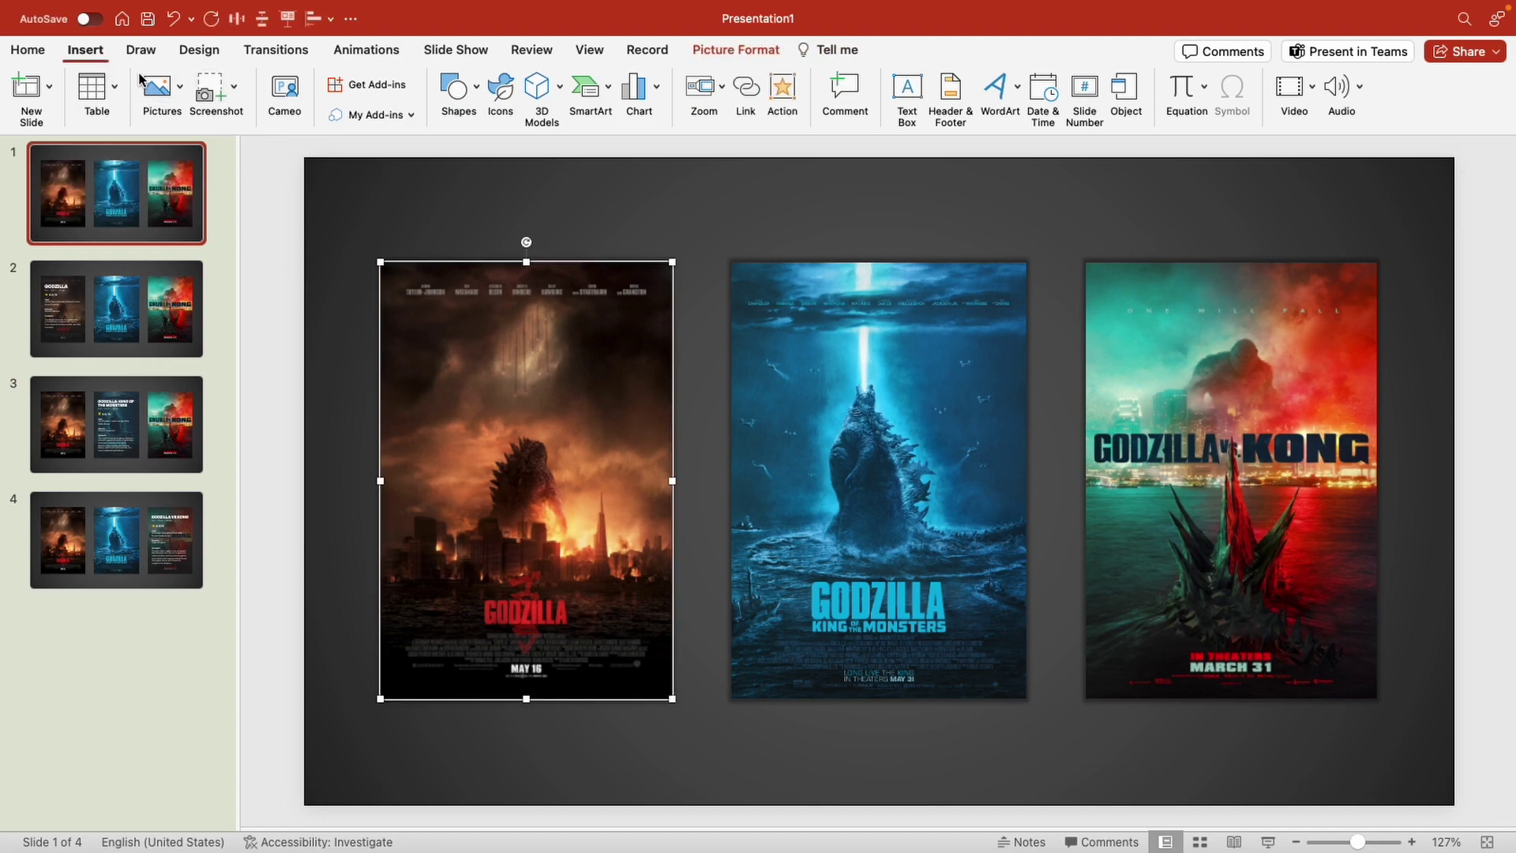
pyautogui.click(783, 95)
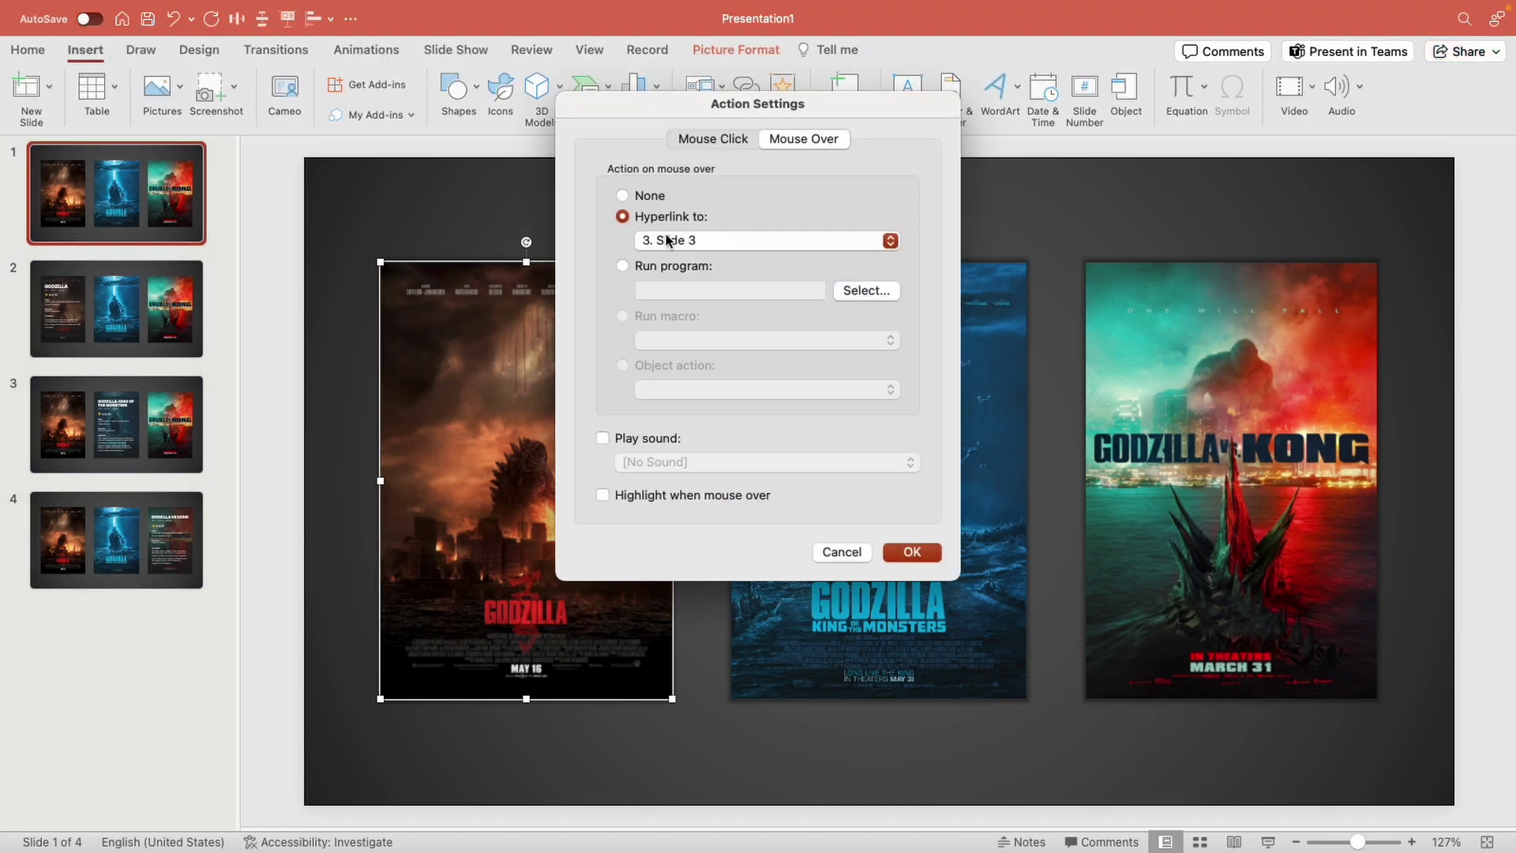
pyautogui.click(702, 239)
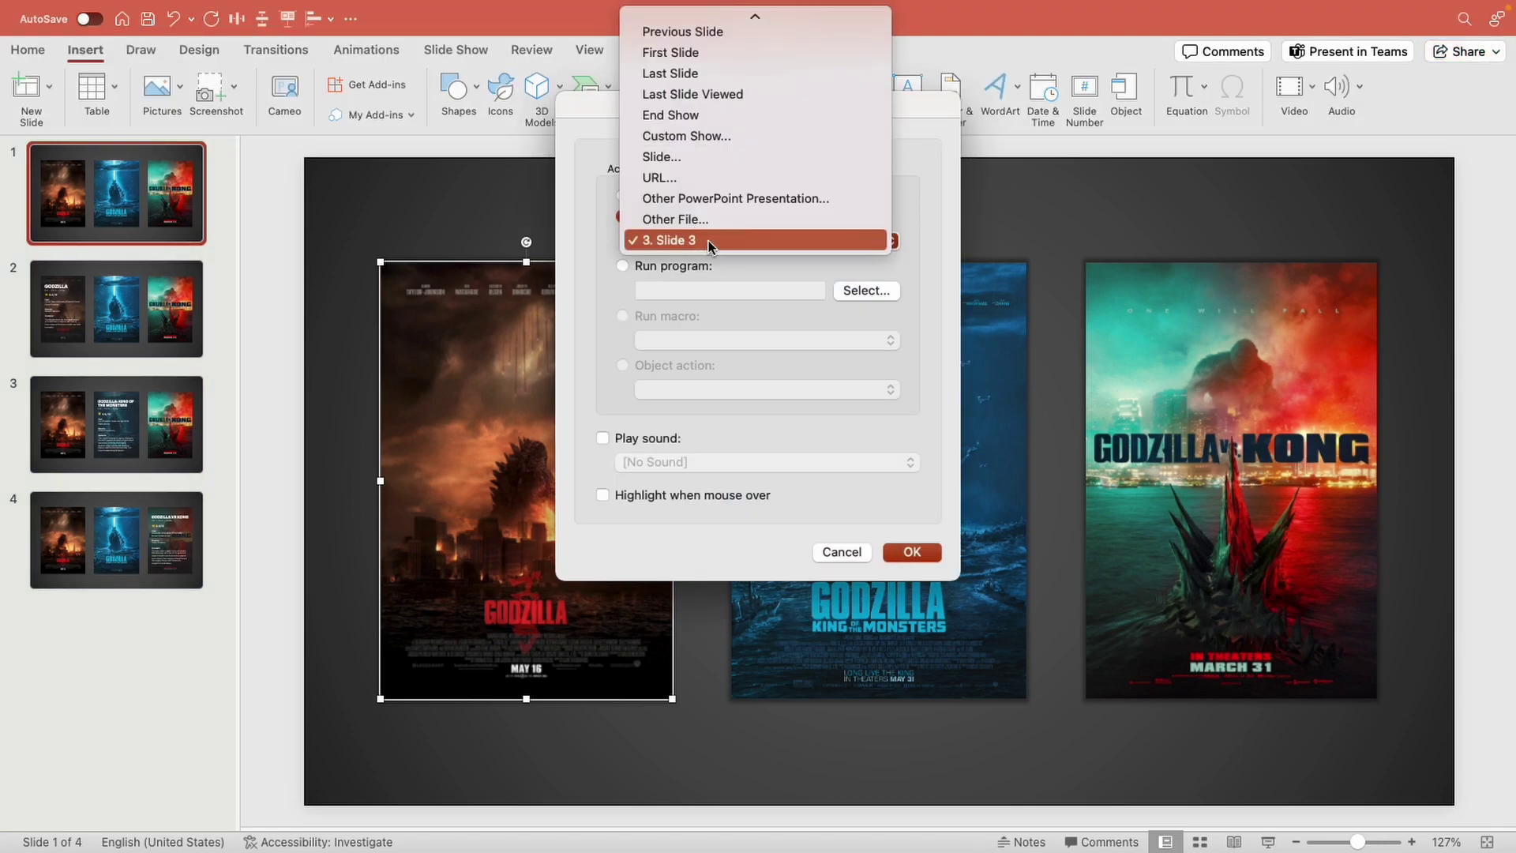
pyautogui.click(674, 161)
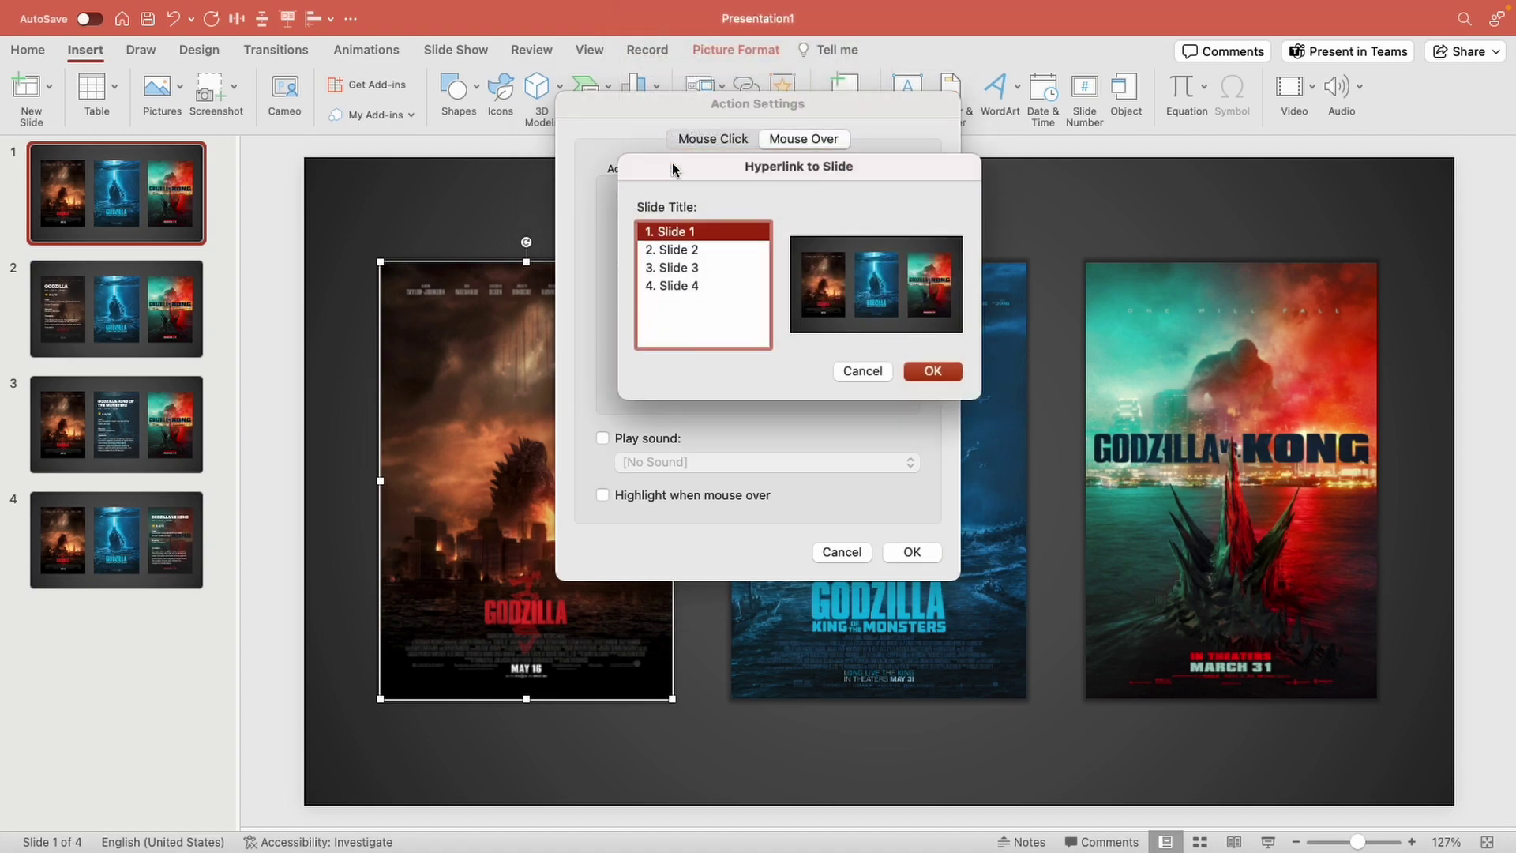
pyautogui.click(711, 251)
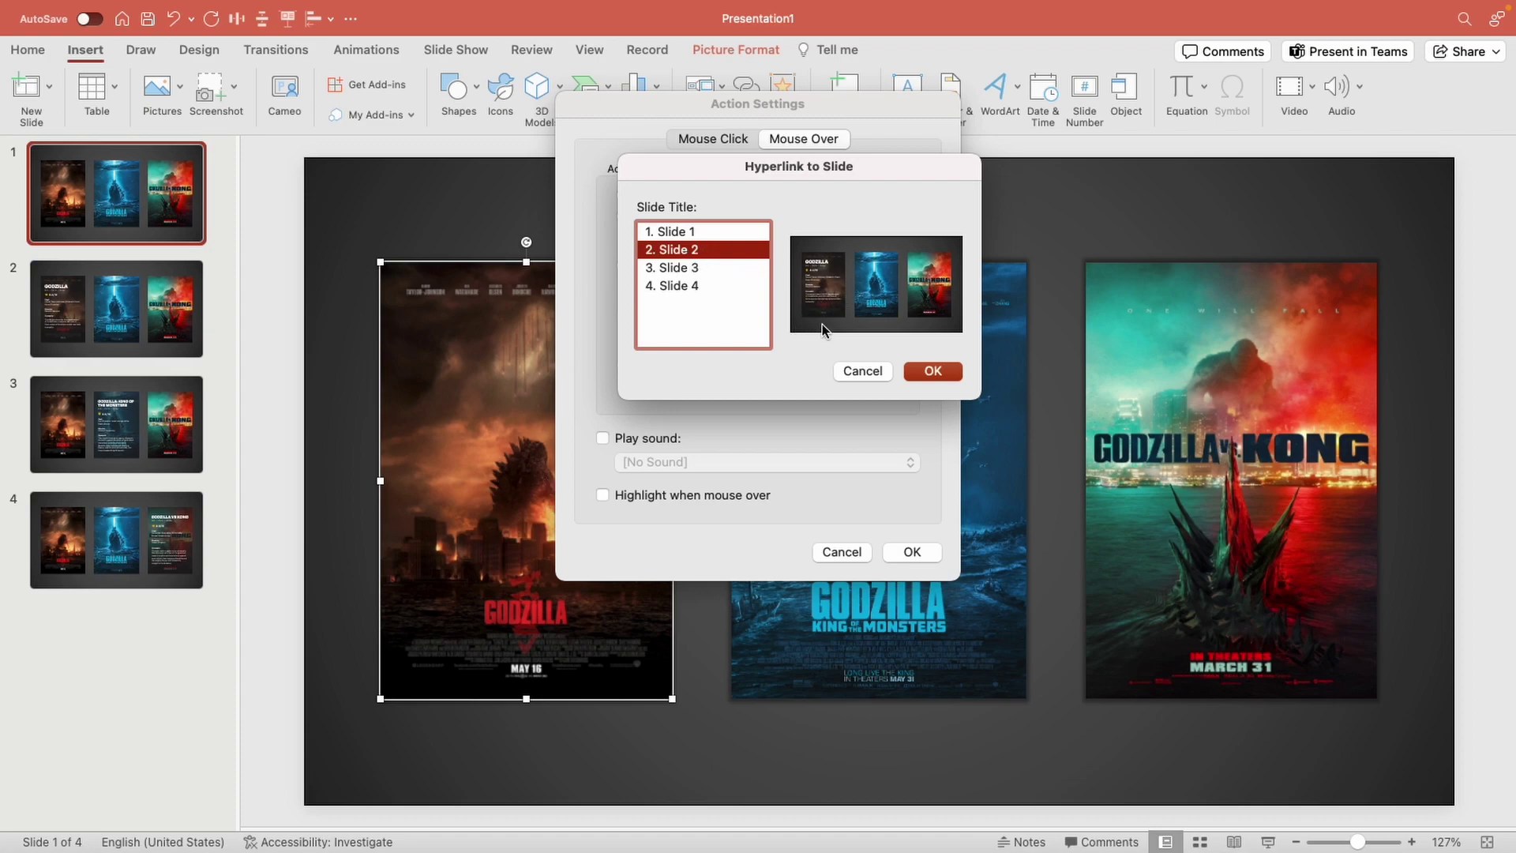
pyautogui.click(933, 371)
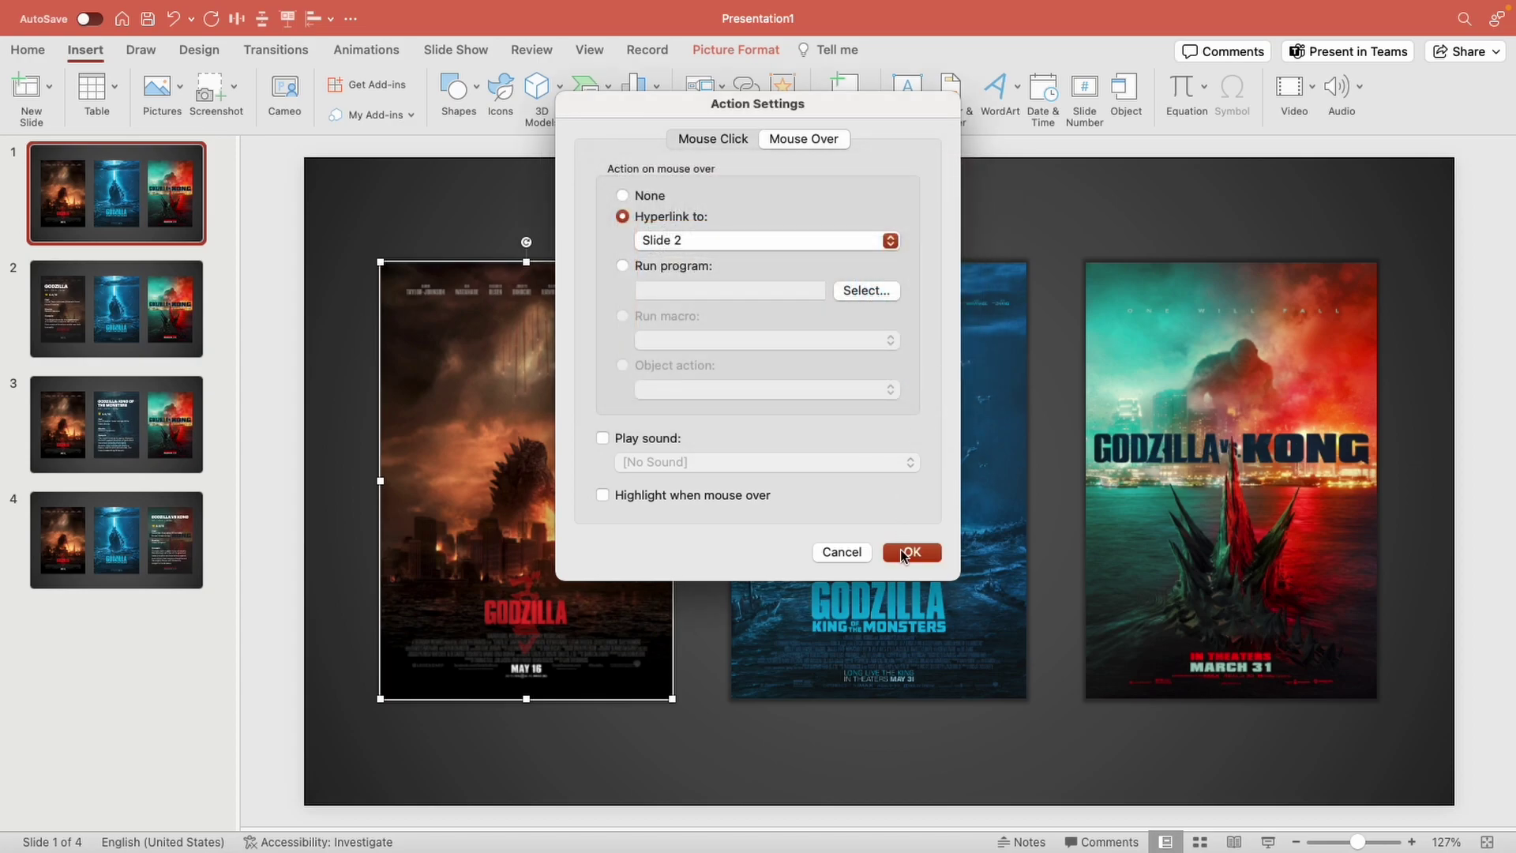
# Finish the left poster's link and make the King of the Monsters poster hover-link to Slide 3
pyautogui.click(904, 553)
pyautogui.click(819, 371)
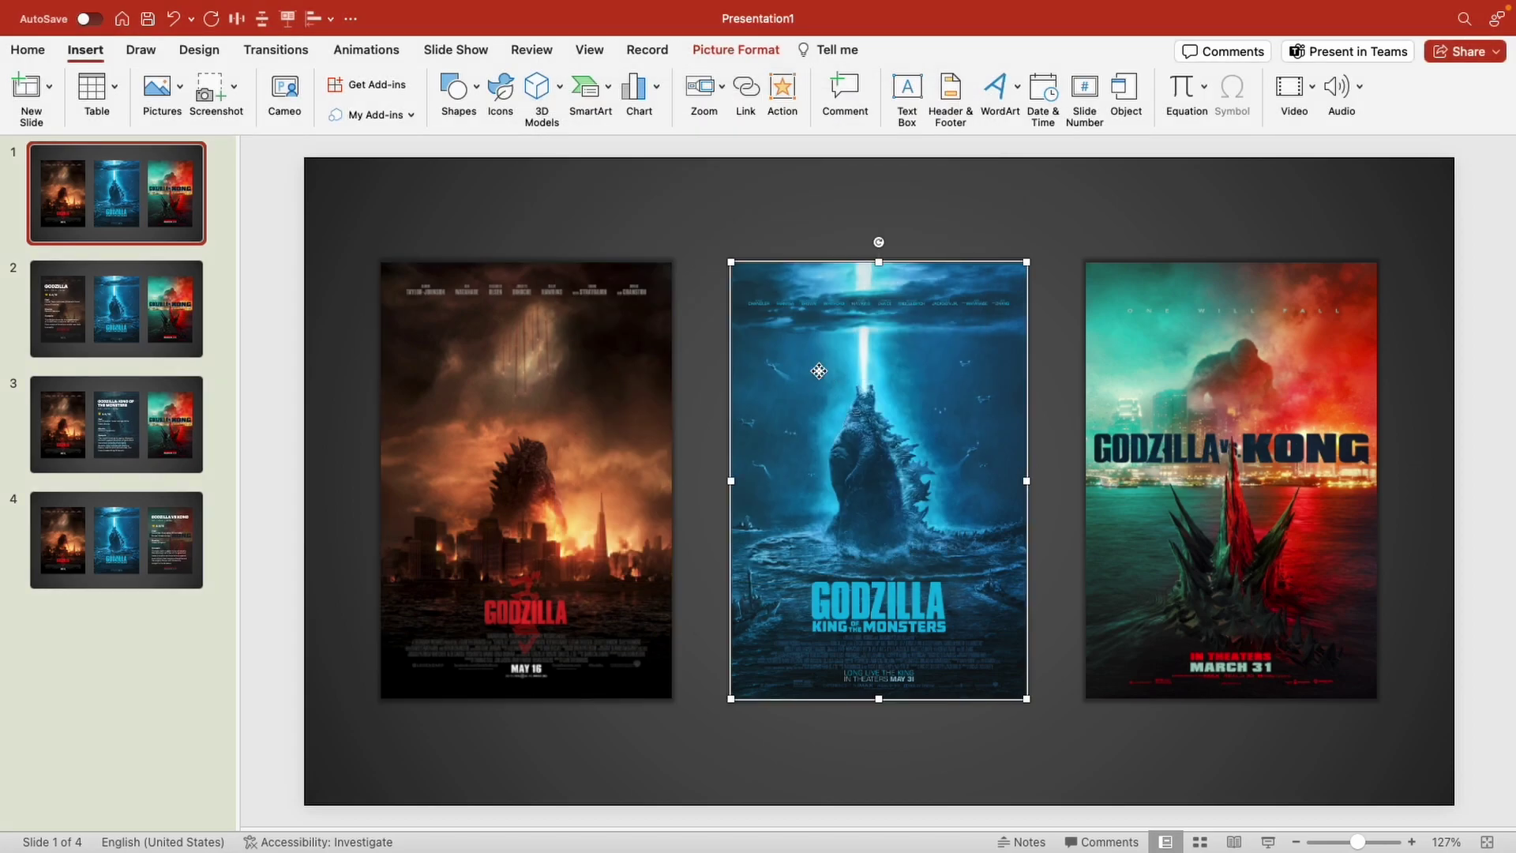
pyautogui.click(776, 105)
pyautogui.click(747, 239)
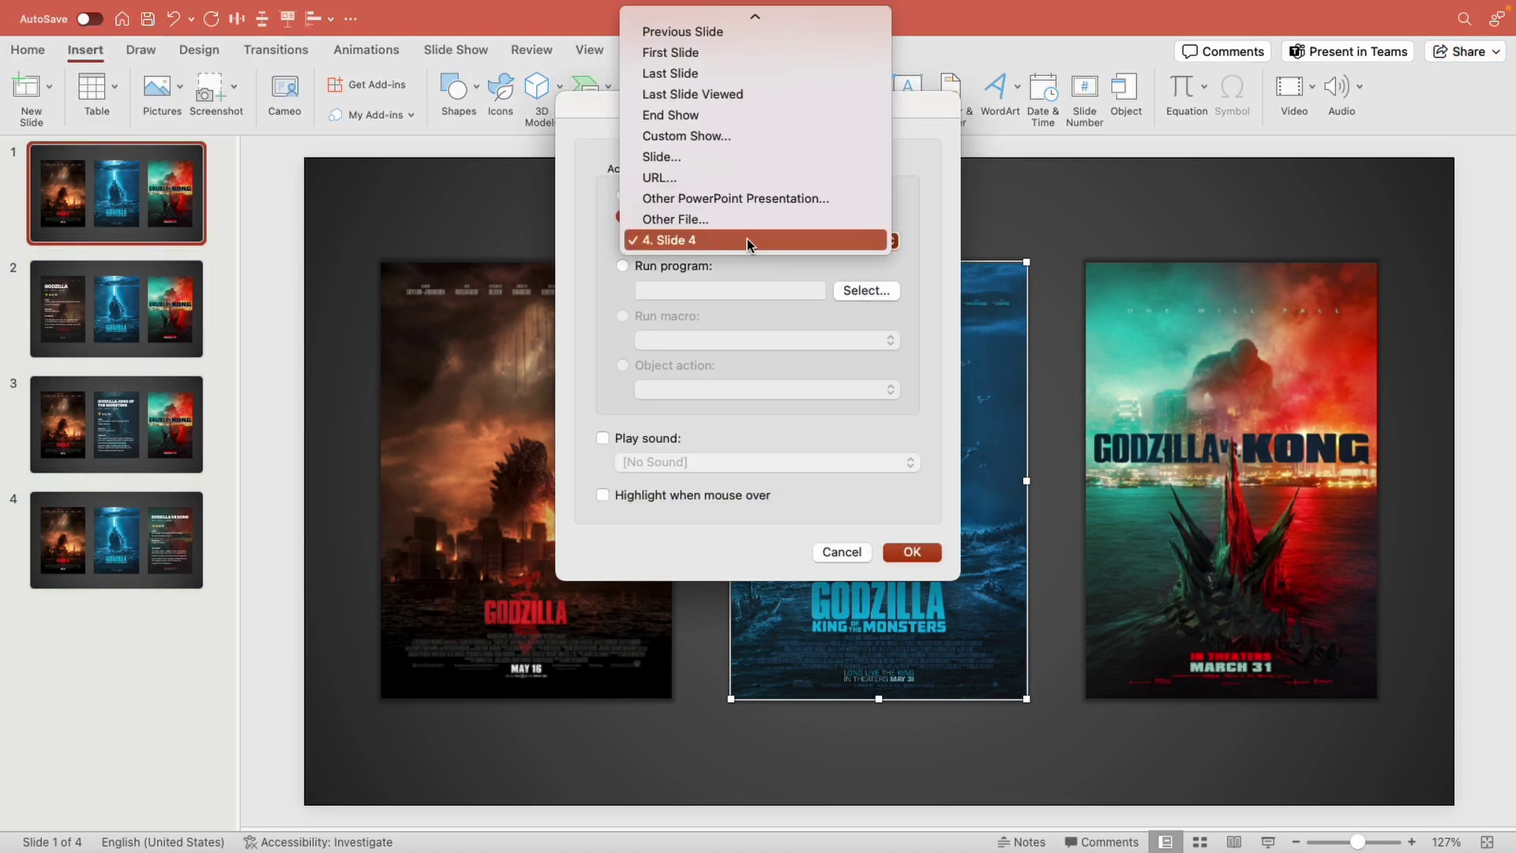
pyautogui.click(747, 240)
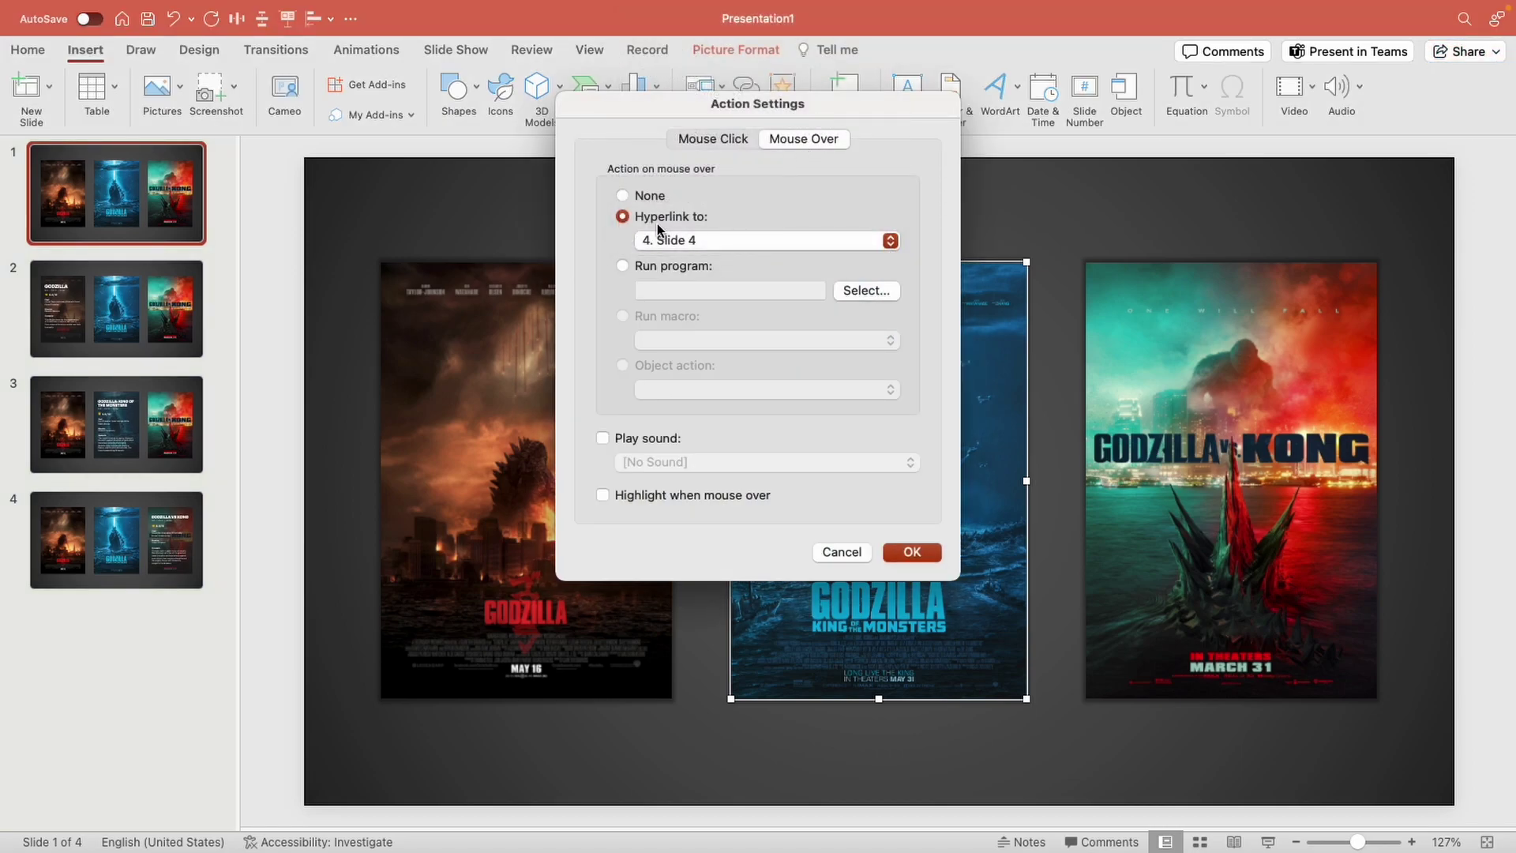
pyautogui.click(686, 241)
pyautogui.click(709, 166)
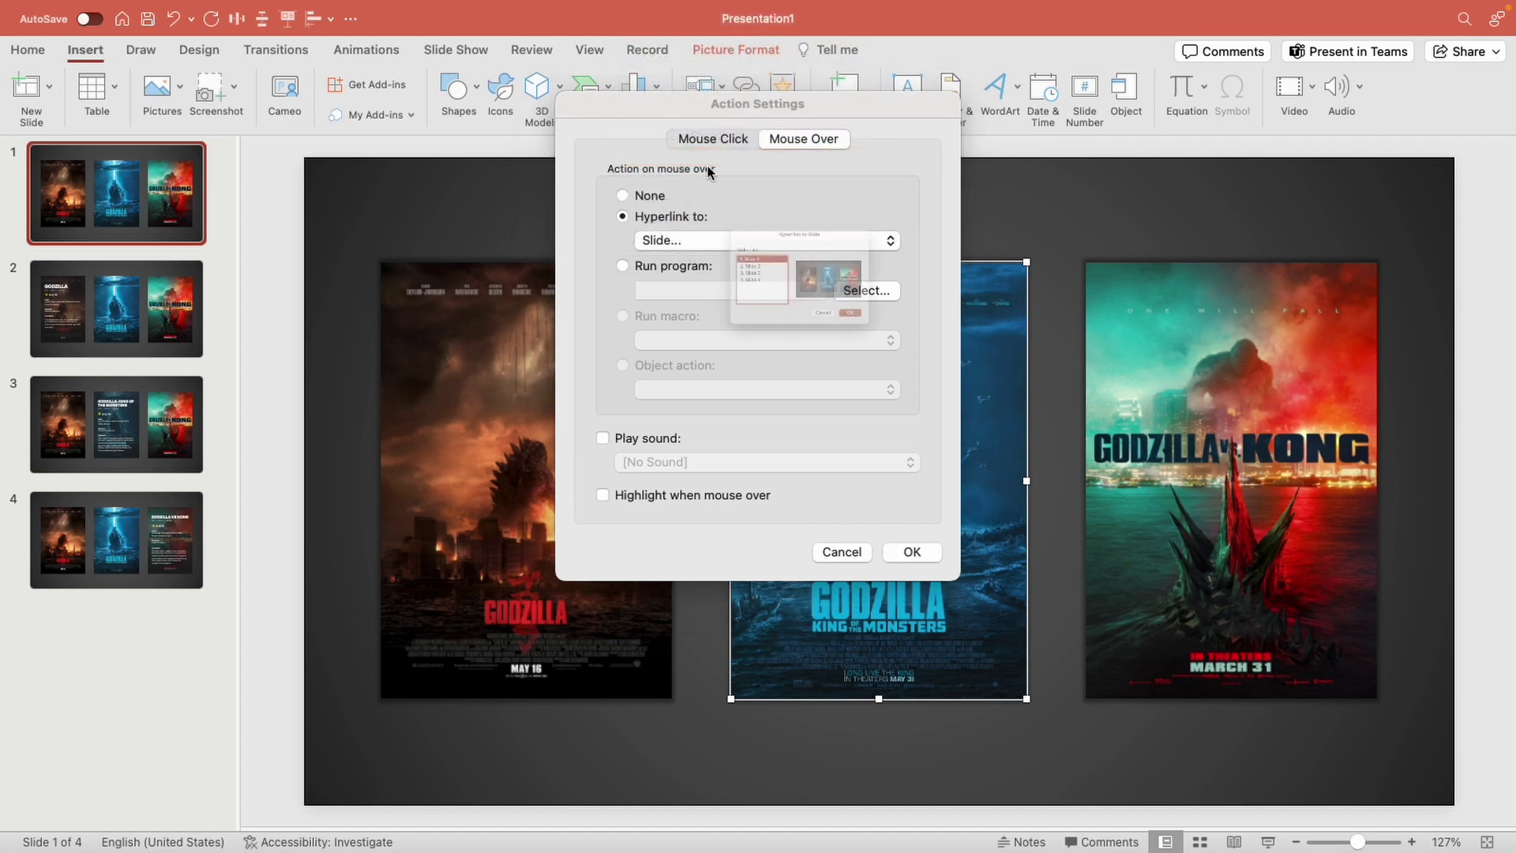
pyautogui.click(723, 266)
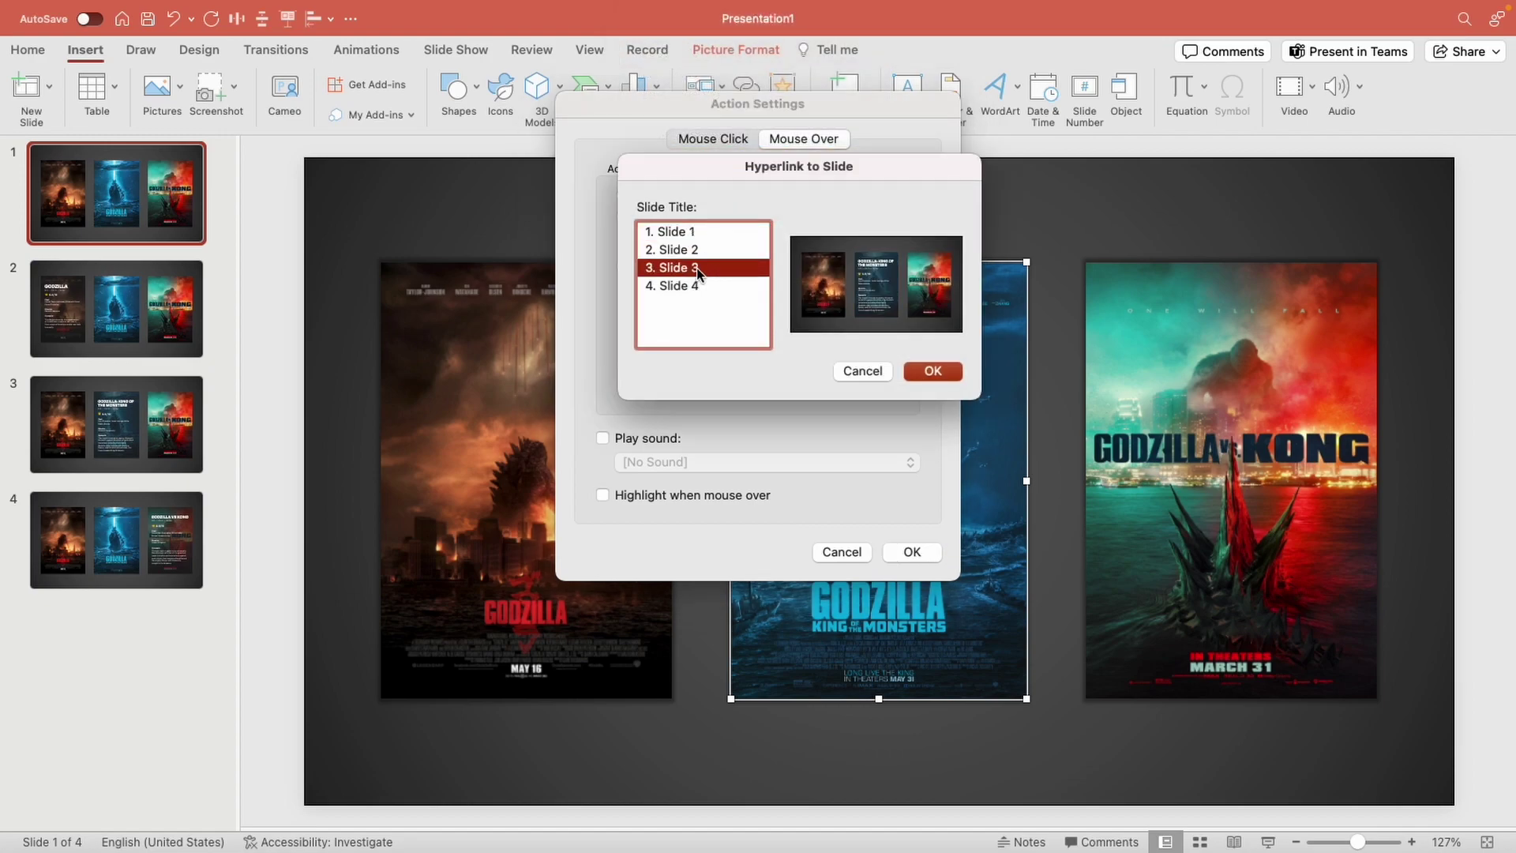
pyautogui.click(929, 370)
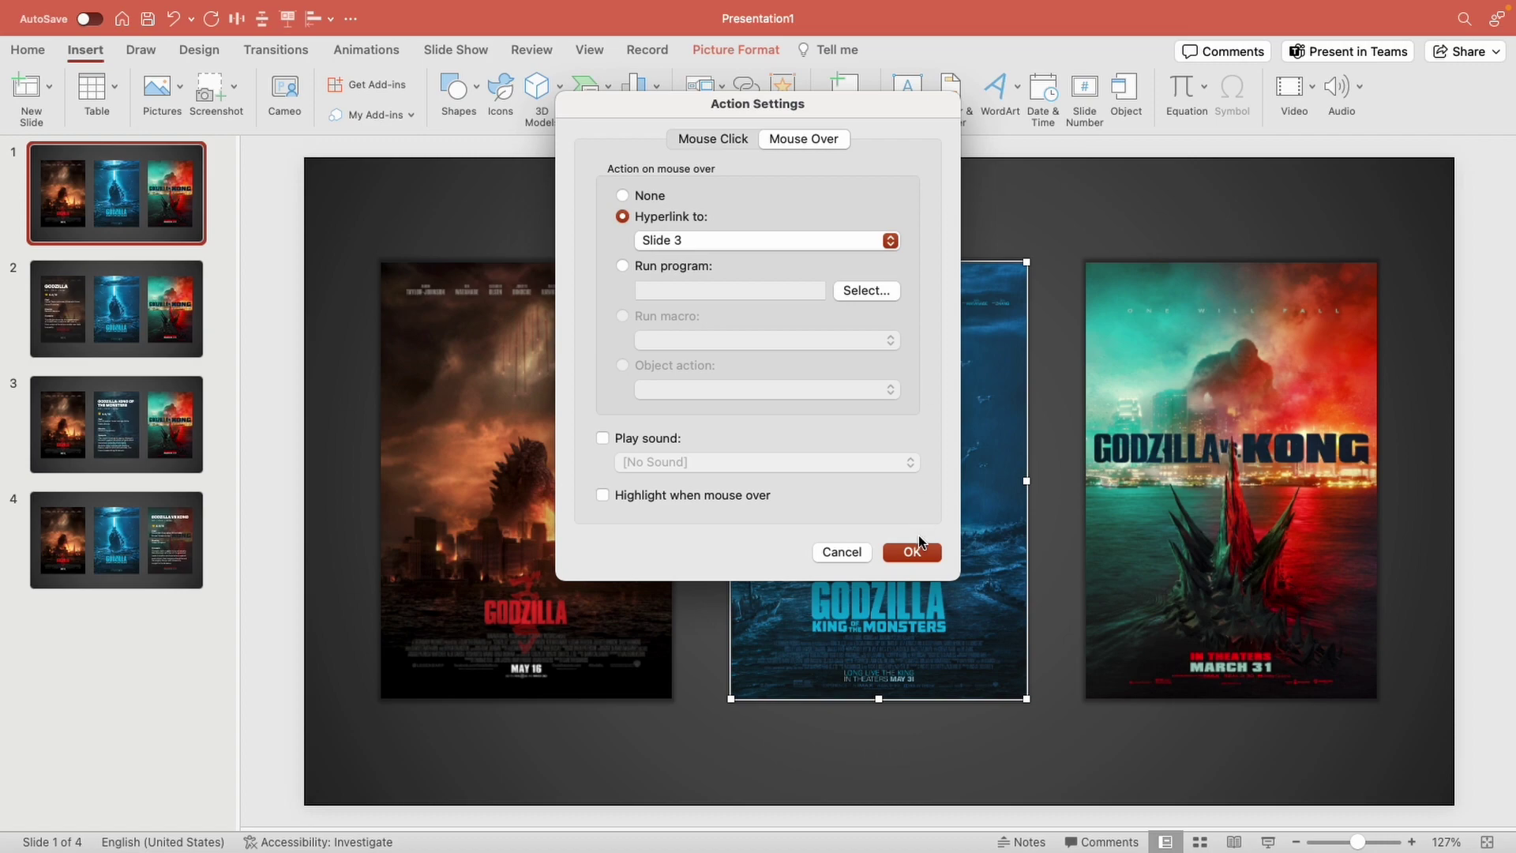
pyautogui.click(918, 540)
# Make the Godzilla vs Kong poster hover-link to Slide 4
pyautogui.click(1125, 357)
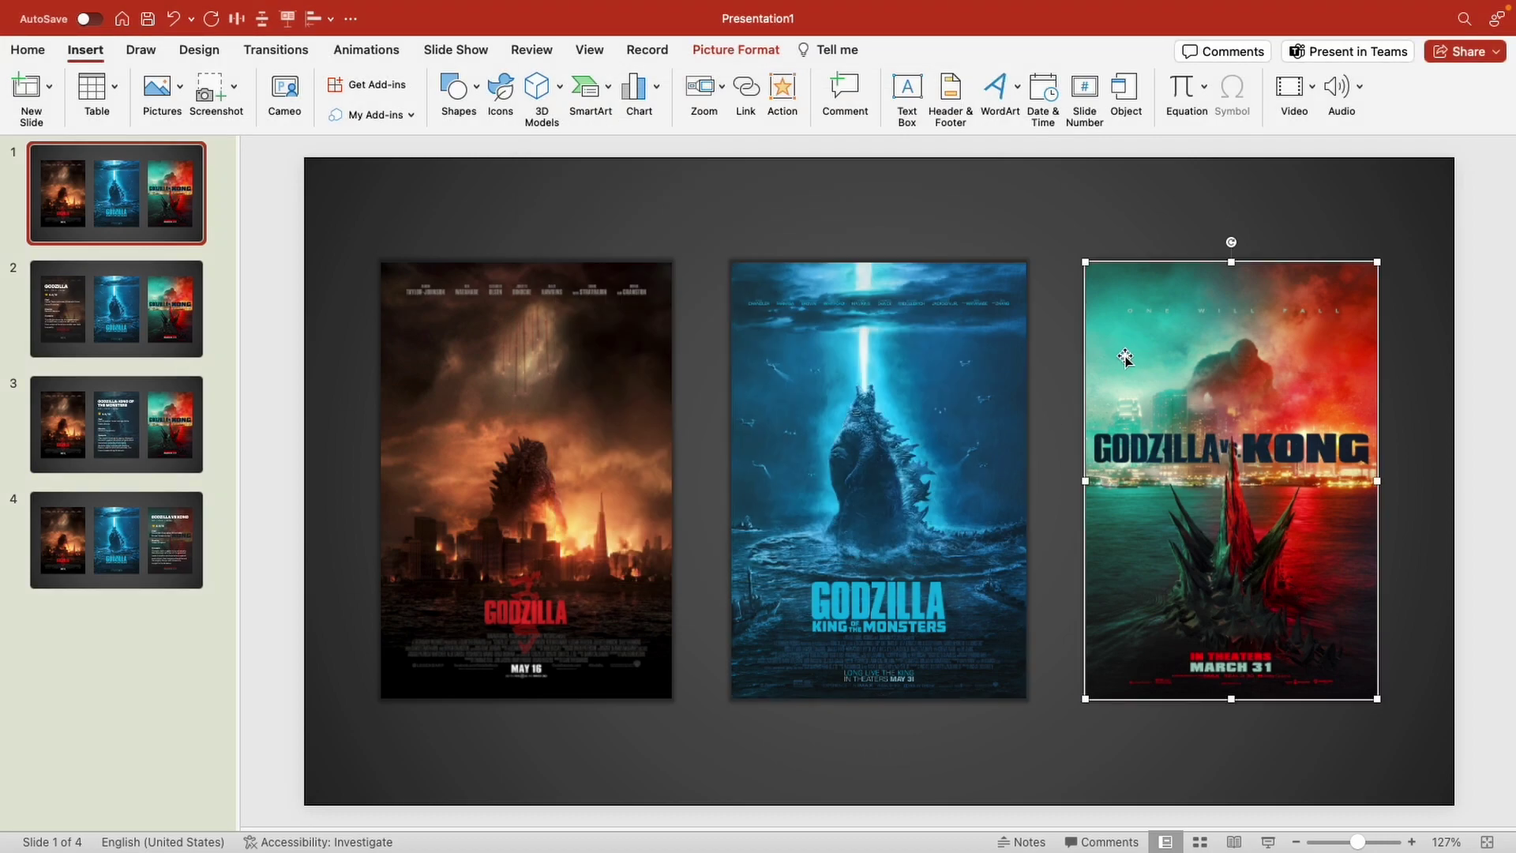
pyautogui.click(776, 89)
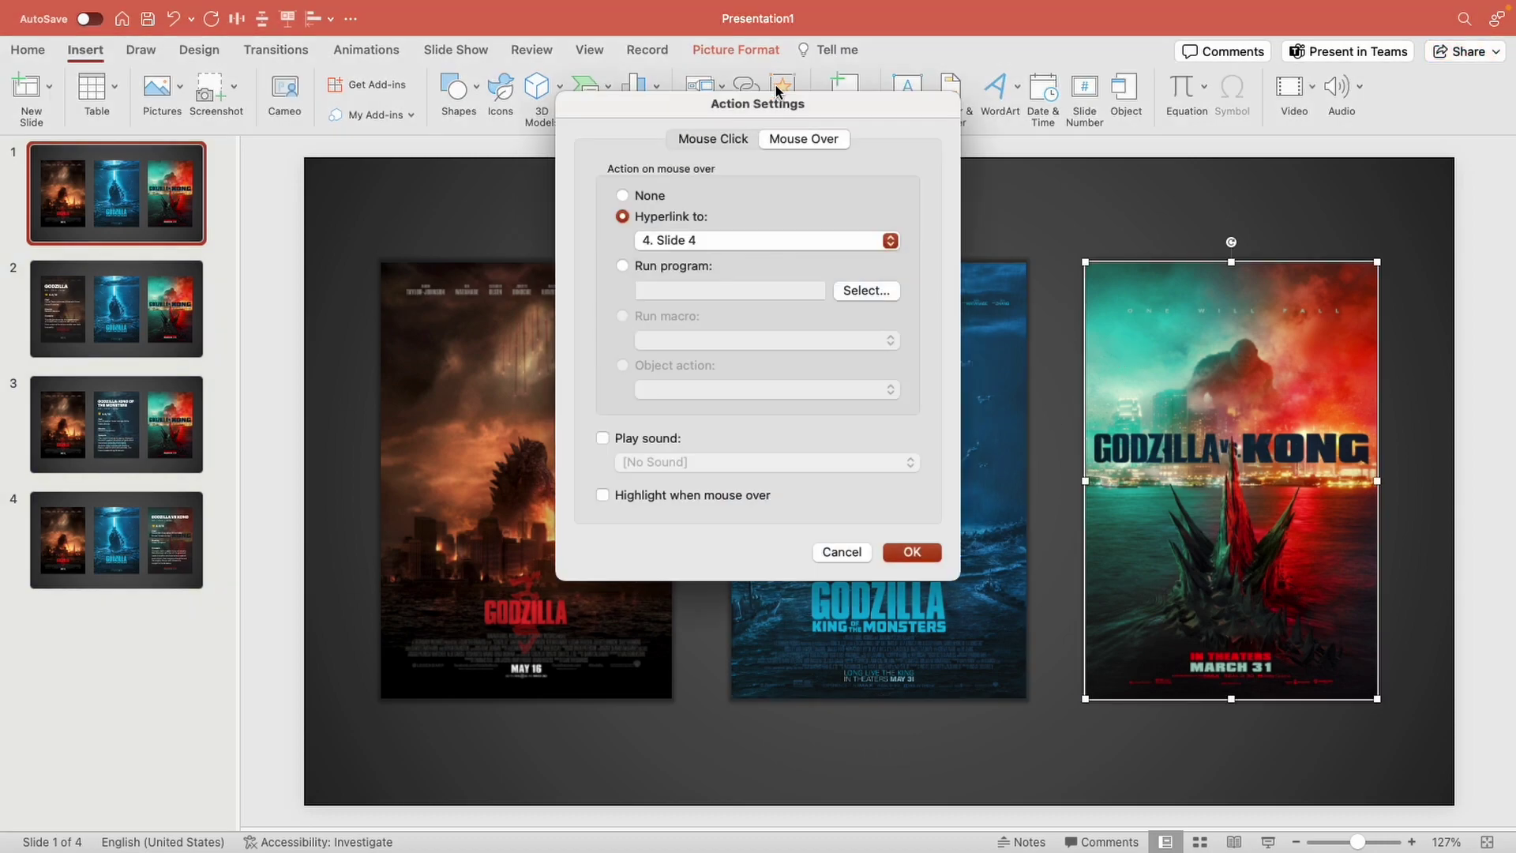
pyautogui.click(679, 240)
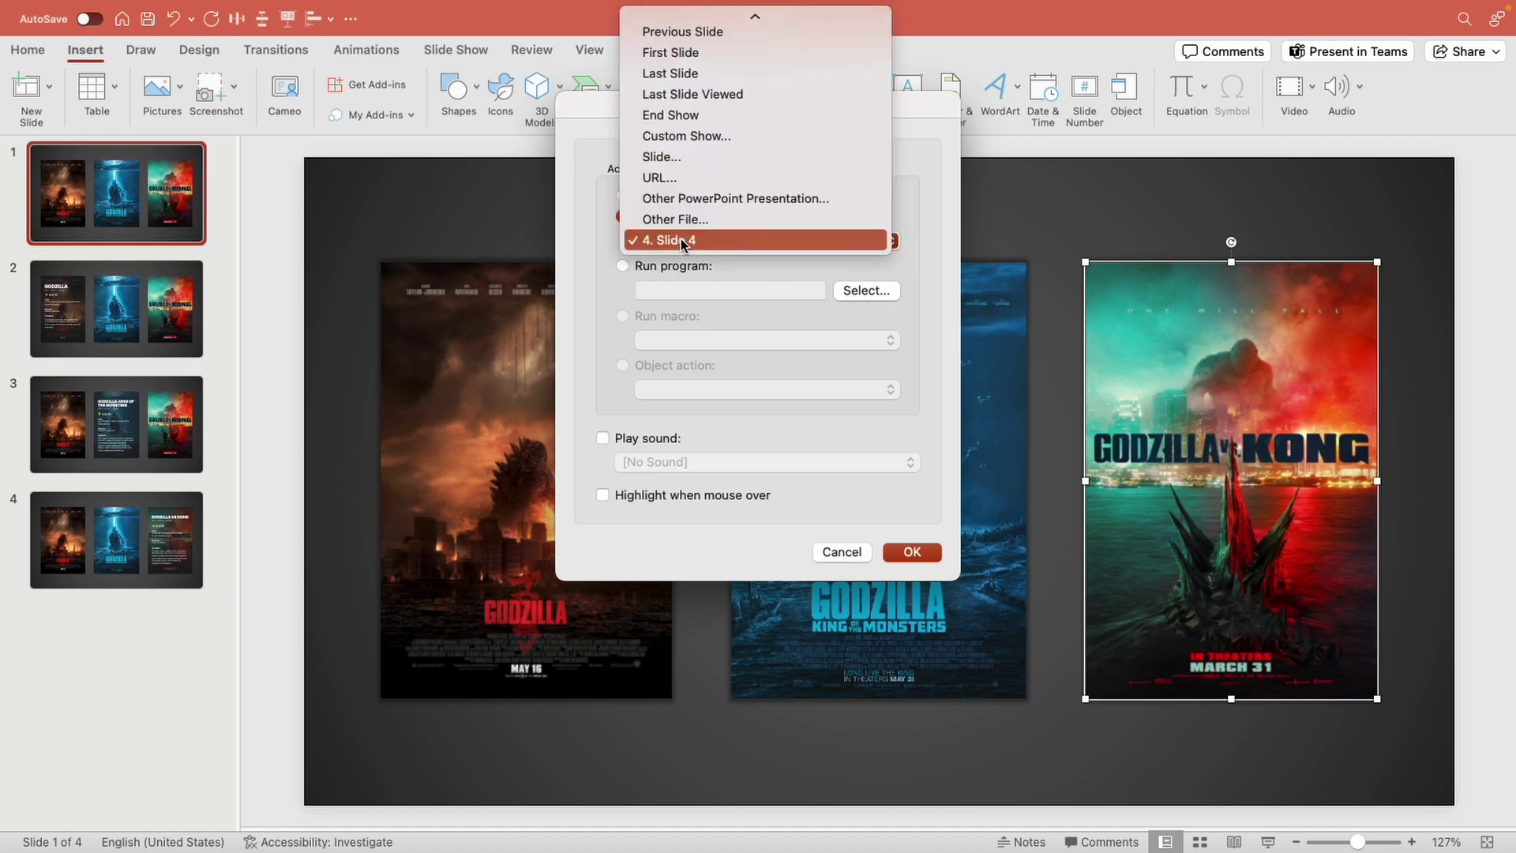
pyautogui.click(711, 157)
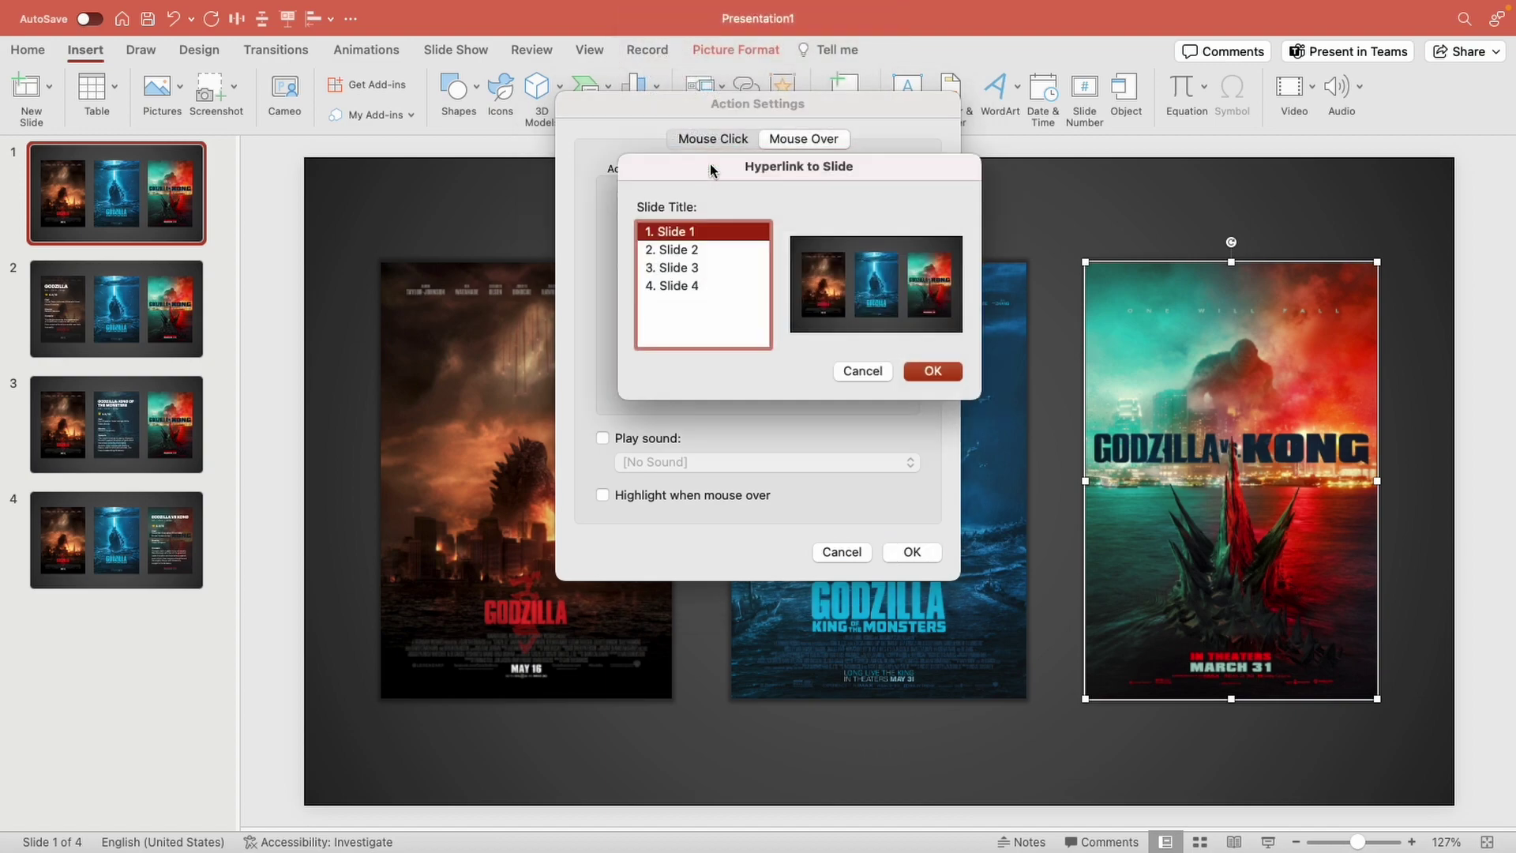
pyautogui.click(739, 286)
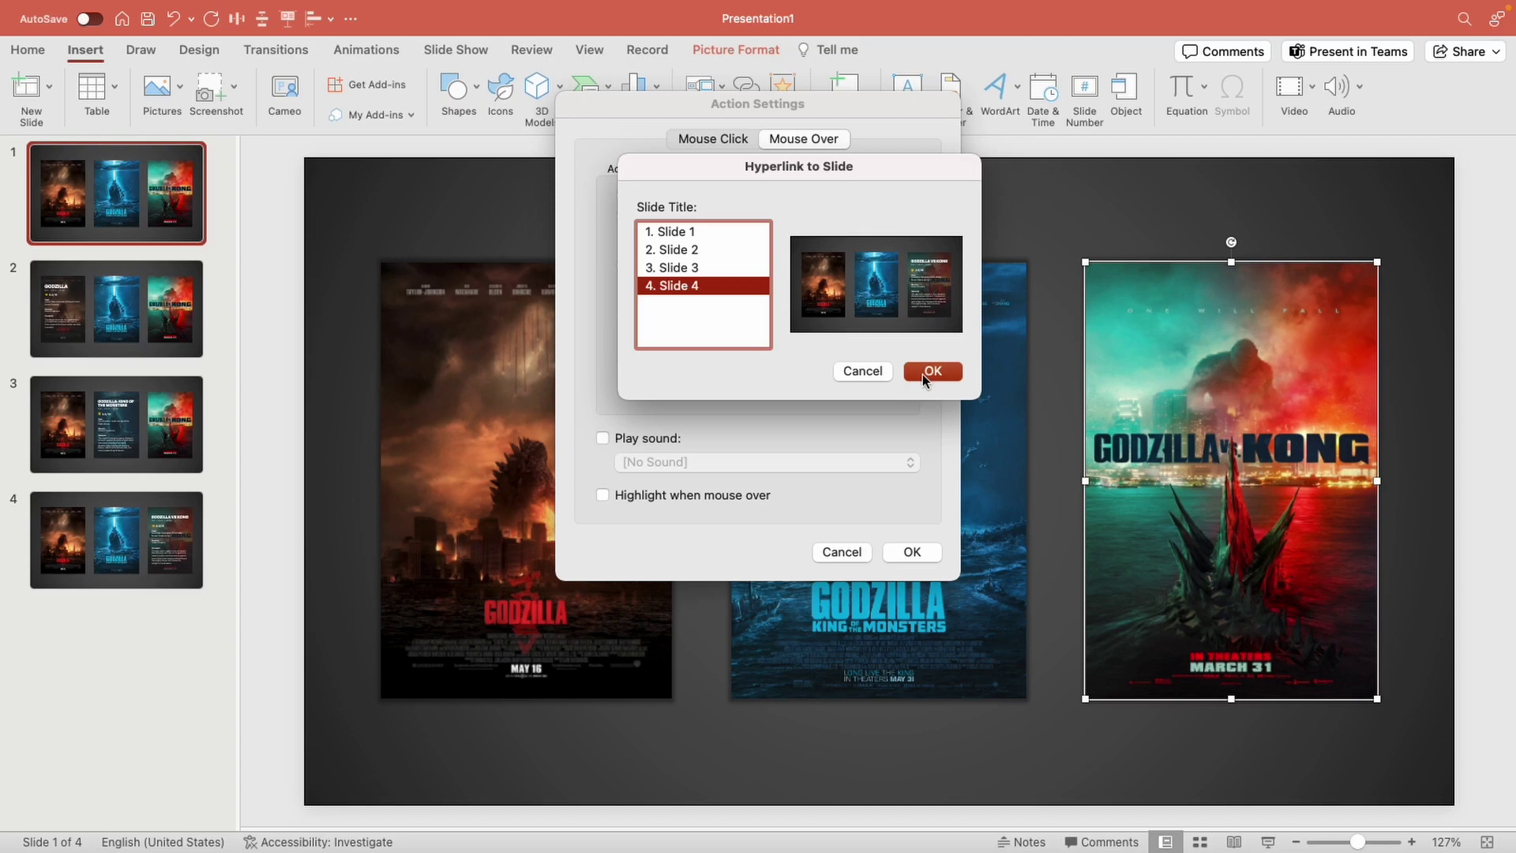
pyautogui.click(926, 378)
pyautogui.click(913, 552)
pyautogui.click(400, 158)
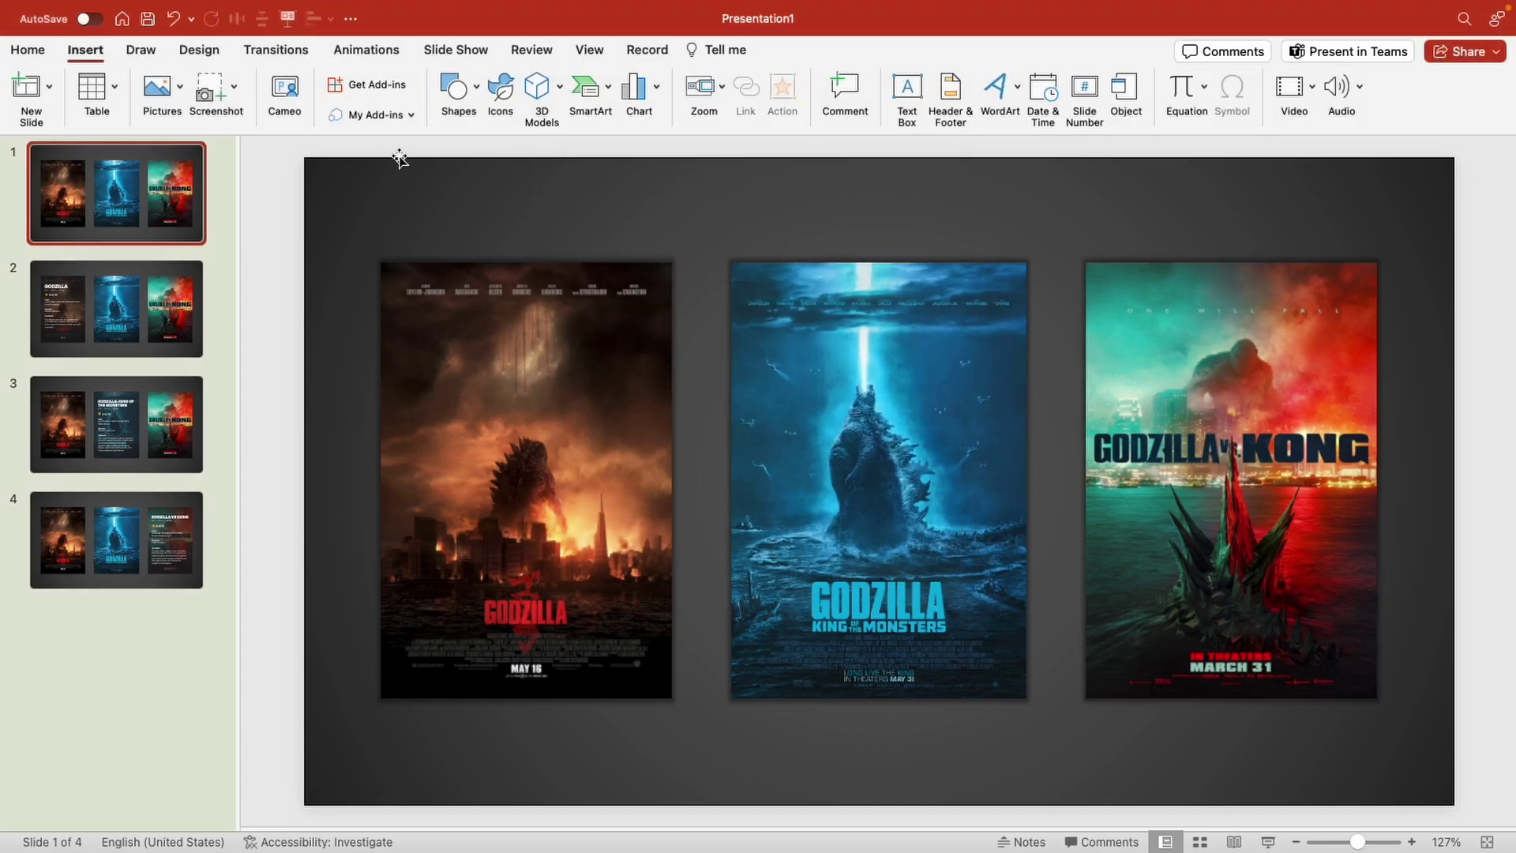
pyautogui.click(288, 18)
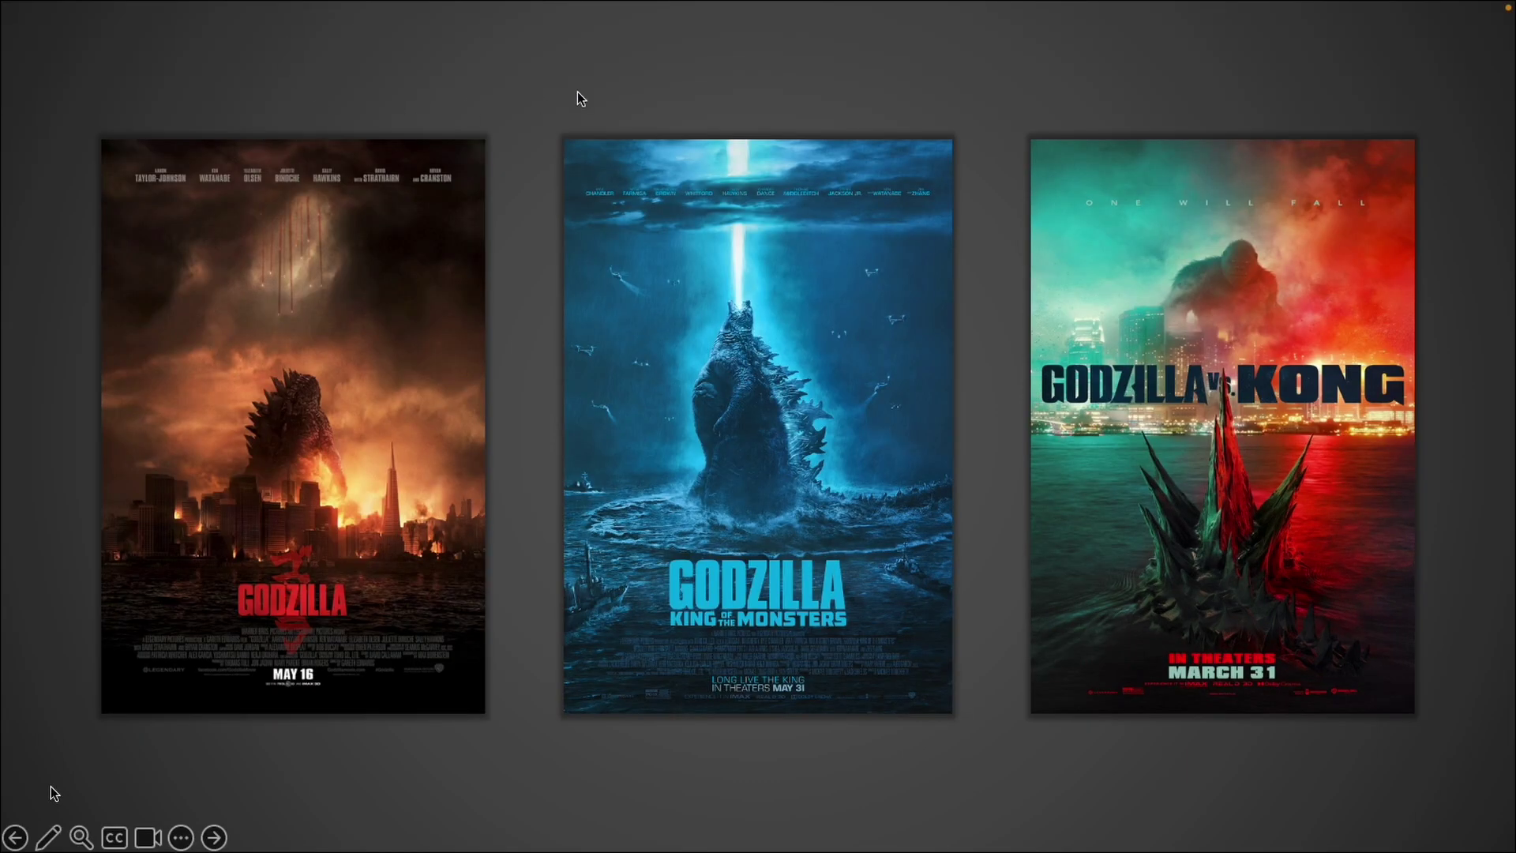
pyautogui.click(388, 260)
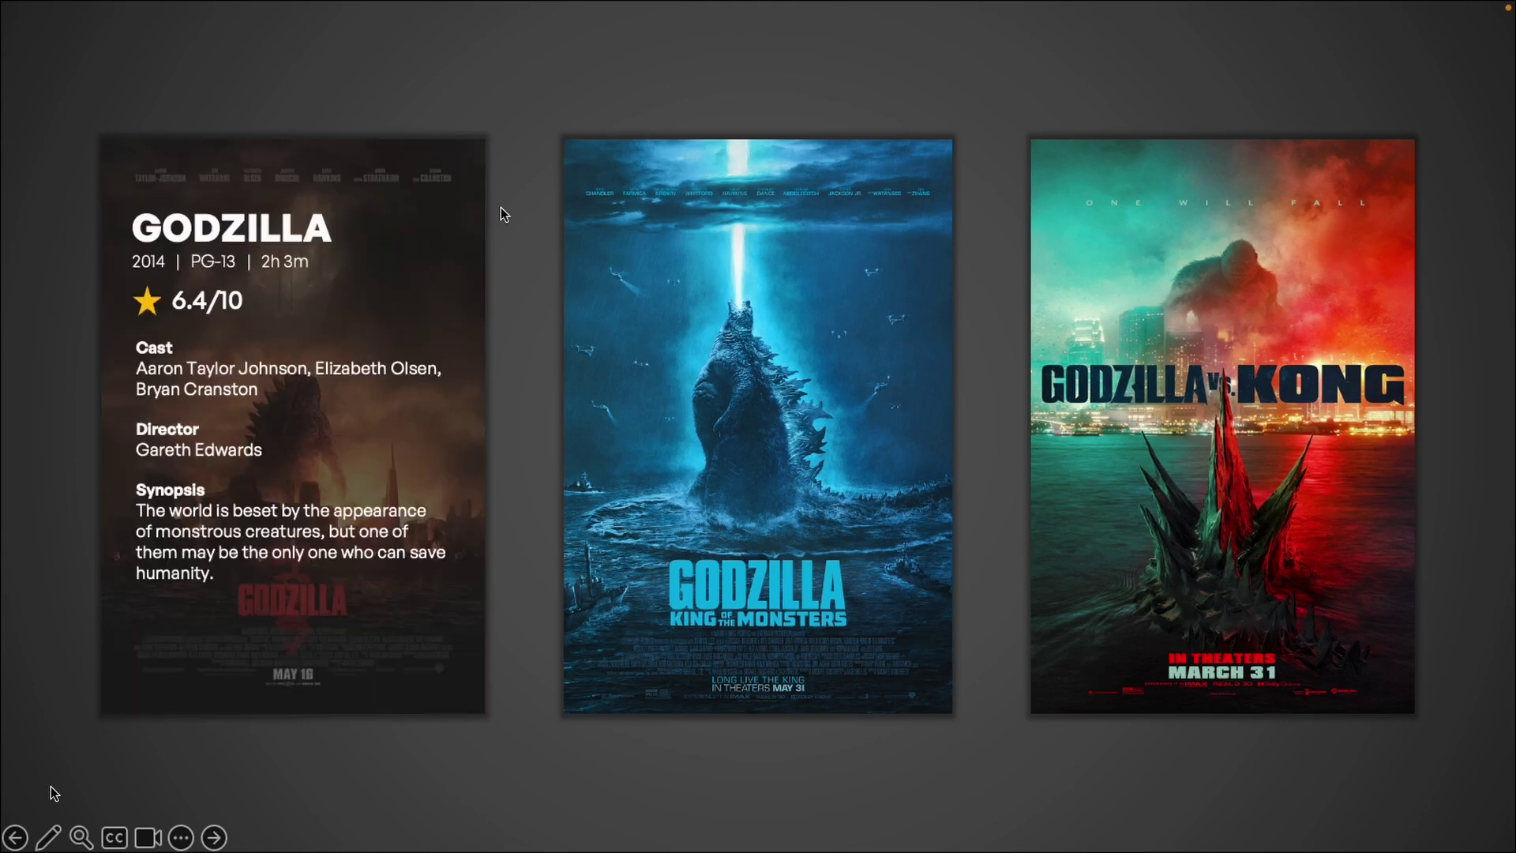
pyautogui.click(703, 211)
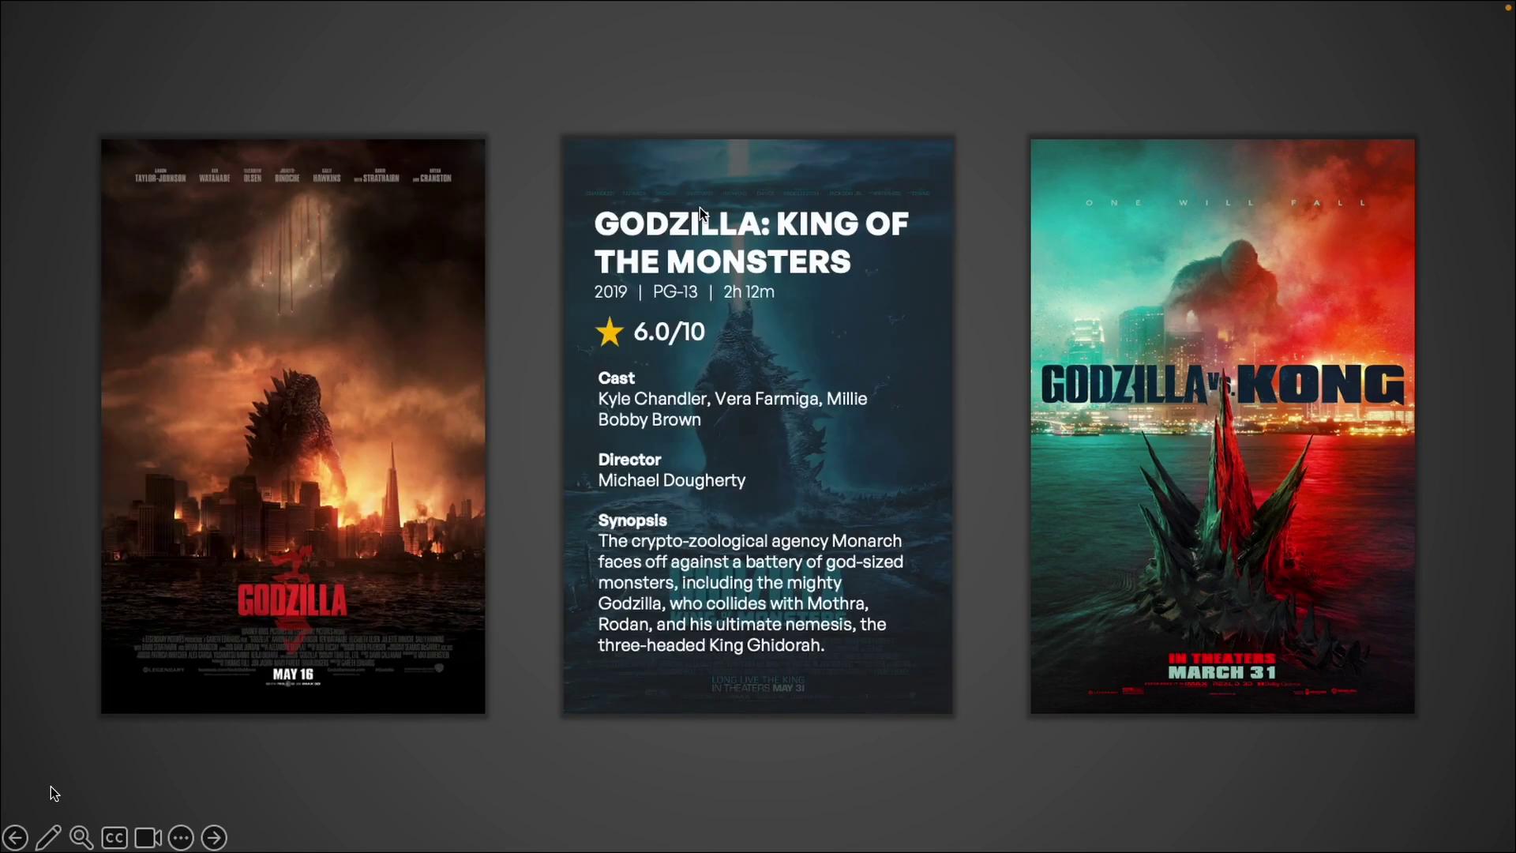
pyautogui.click(1107, 183)
pyautogui.press('Escape')
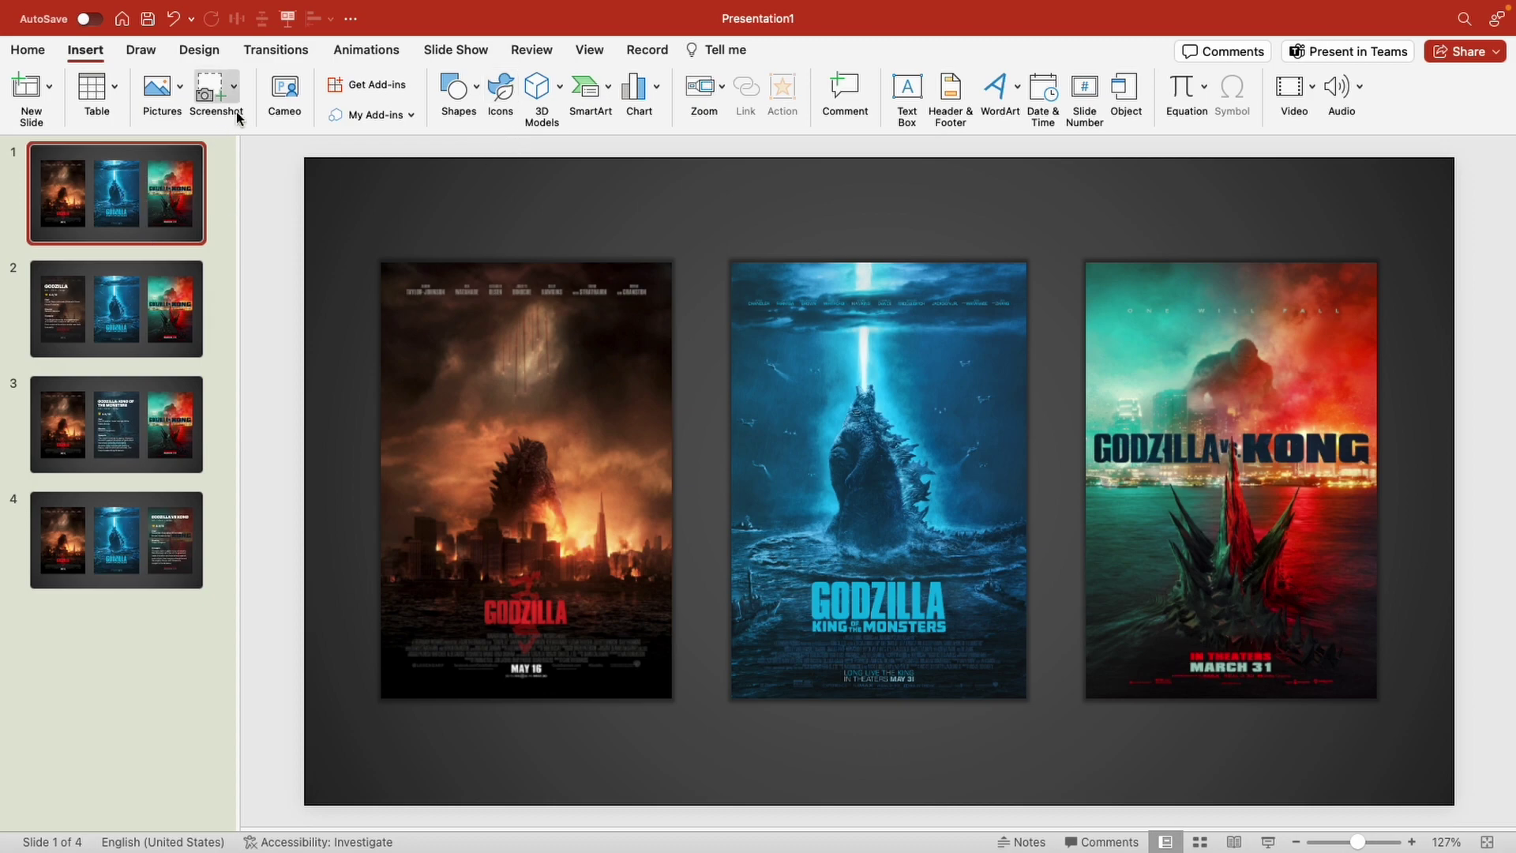
# Apply a Fade transition to slide 1 and start lowering its duration toward 0.25 seconds
pyautogui.click(281, 52)
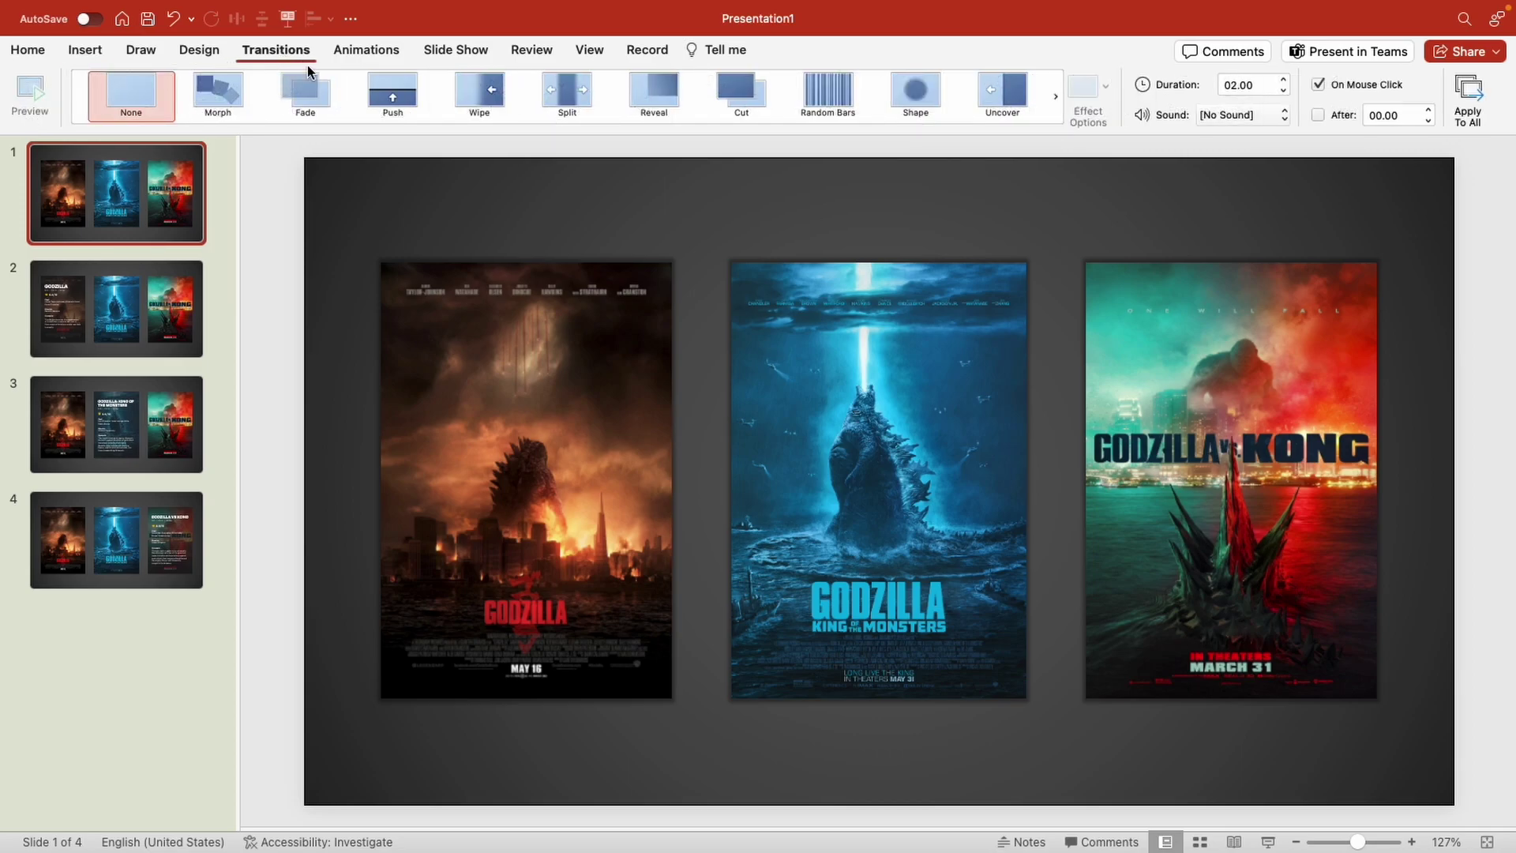
pyautogui.click(323, 108)
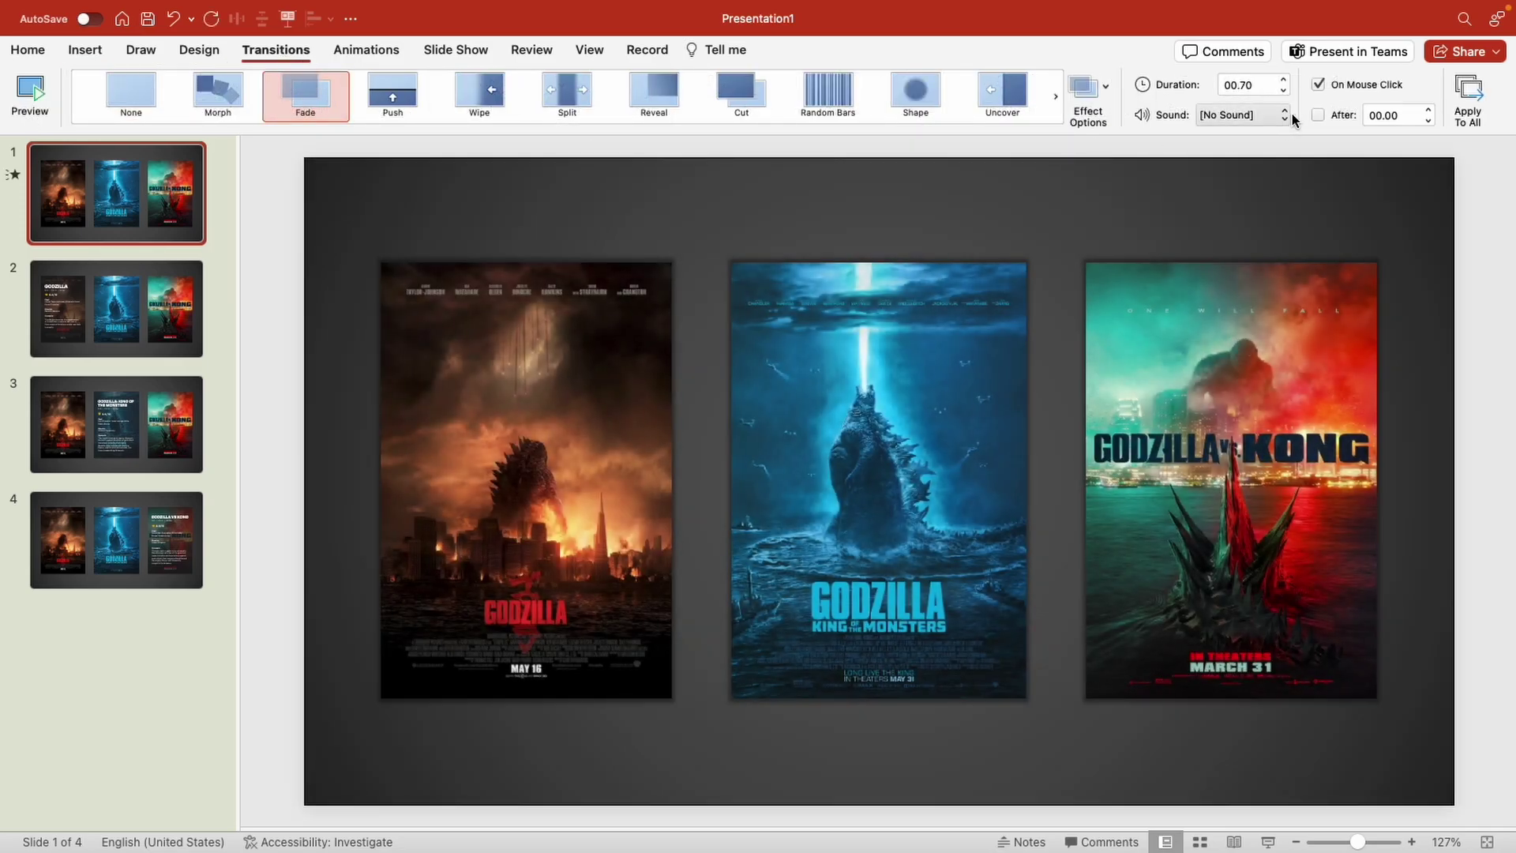
pyautogui.click(1284, 89)
pyautogui.click(1284, 89)
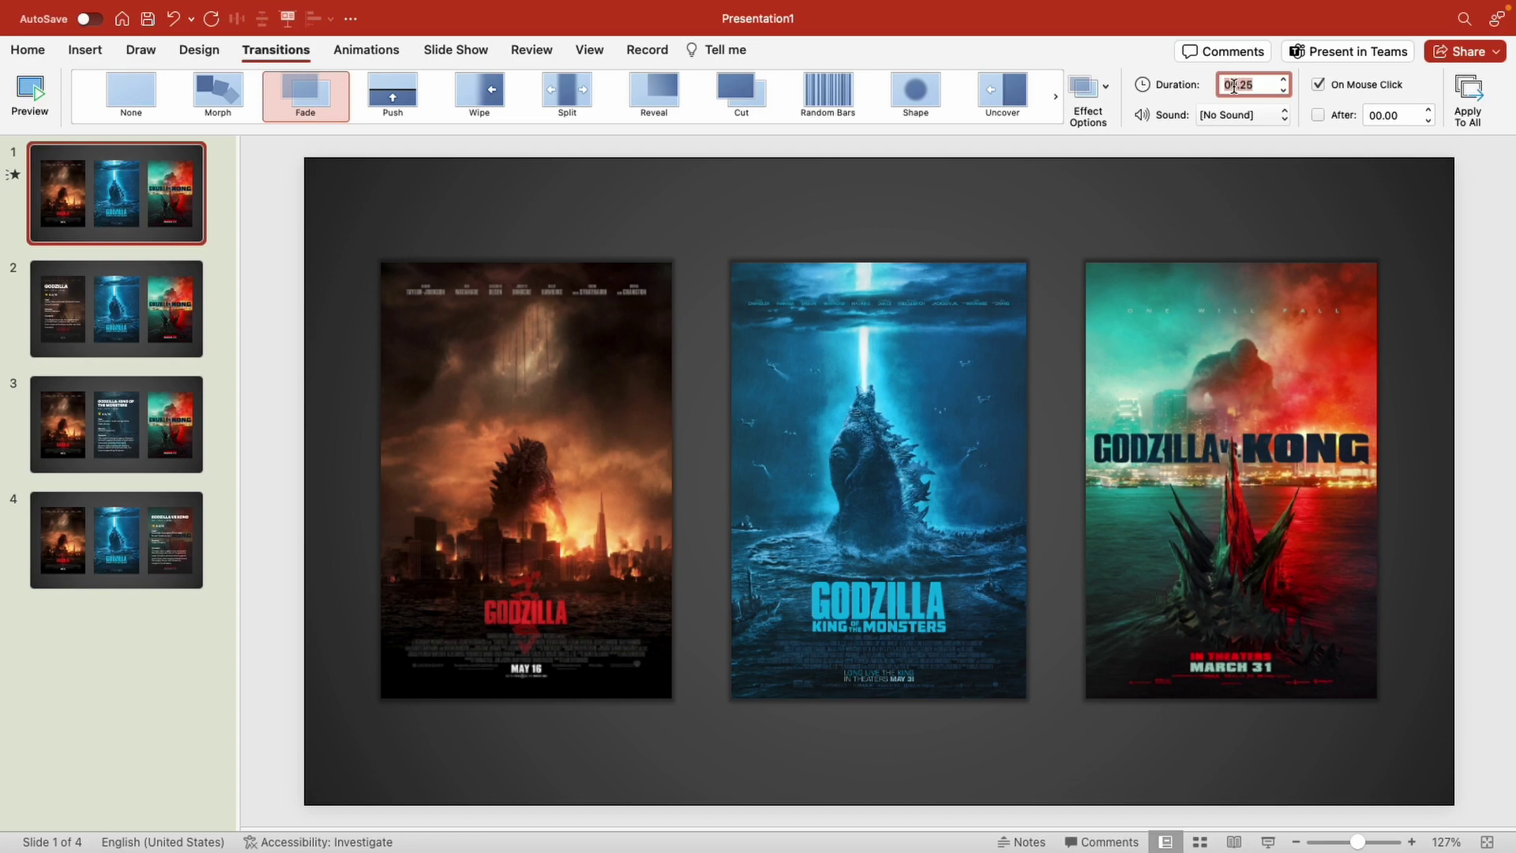